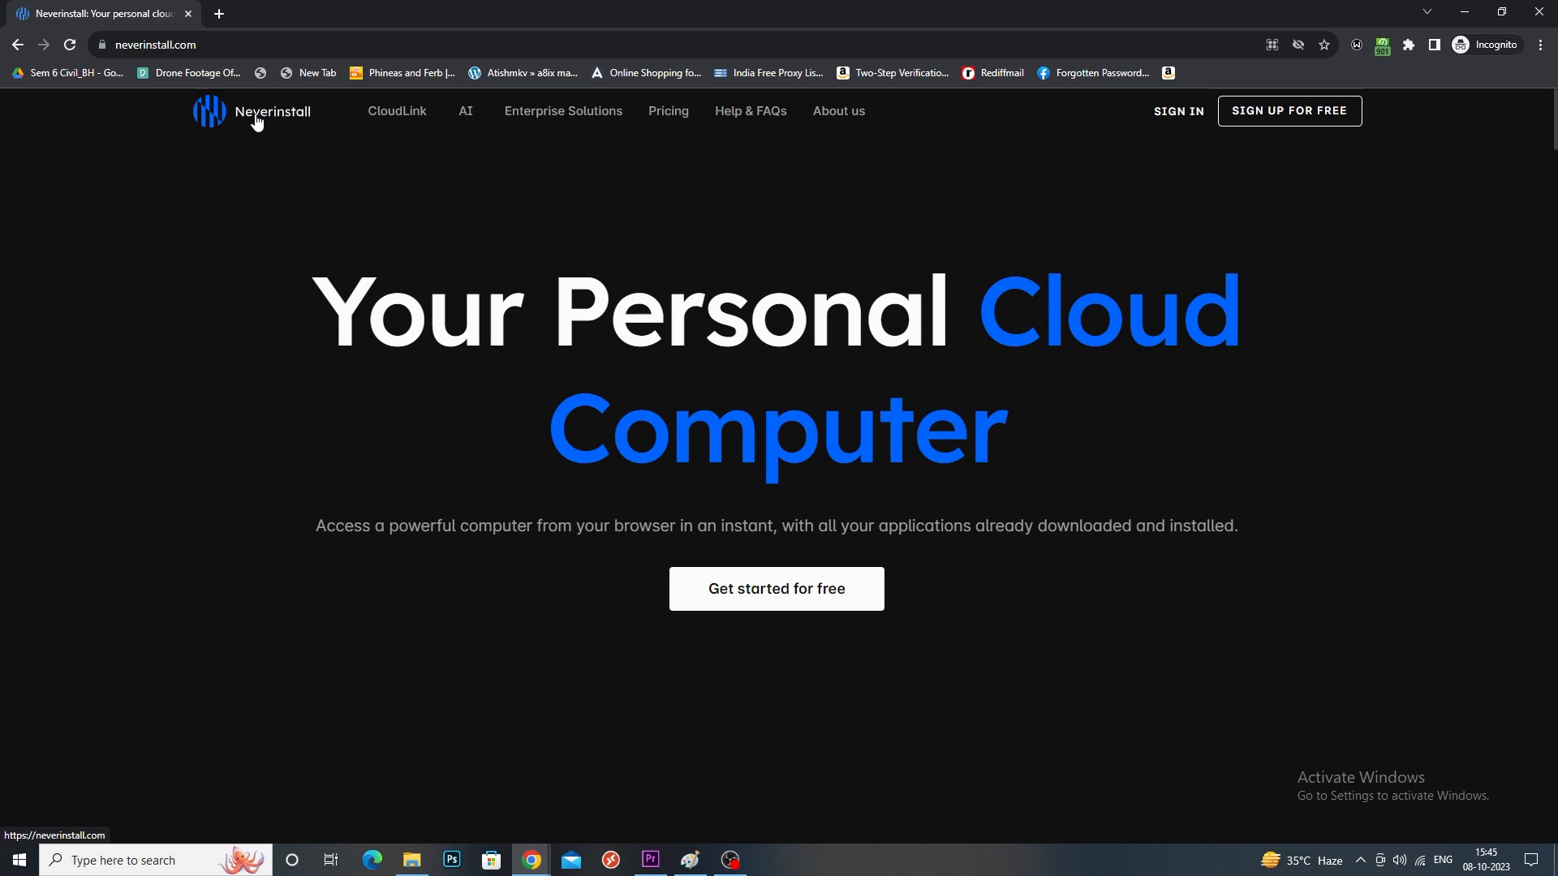
- Get started with a free Neverinstall cloud computer and add Chrome to the selected apps
left_click_drag(366, 315, 1241, 325)
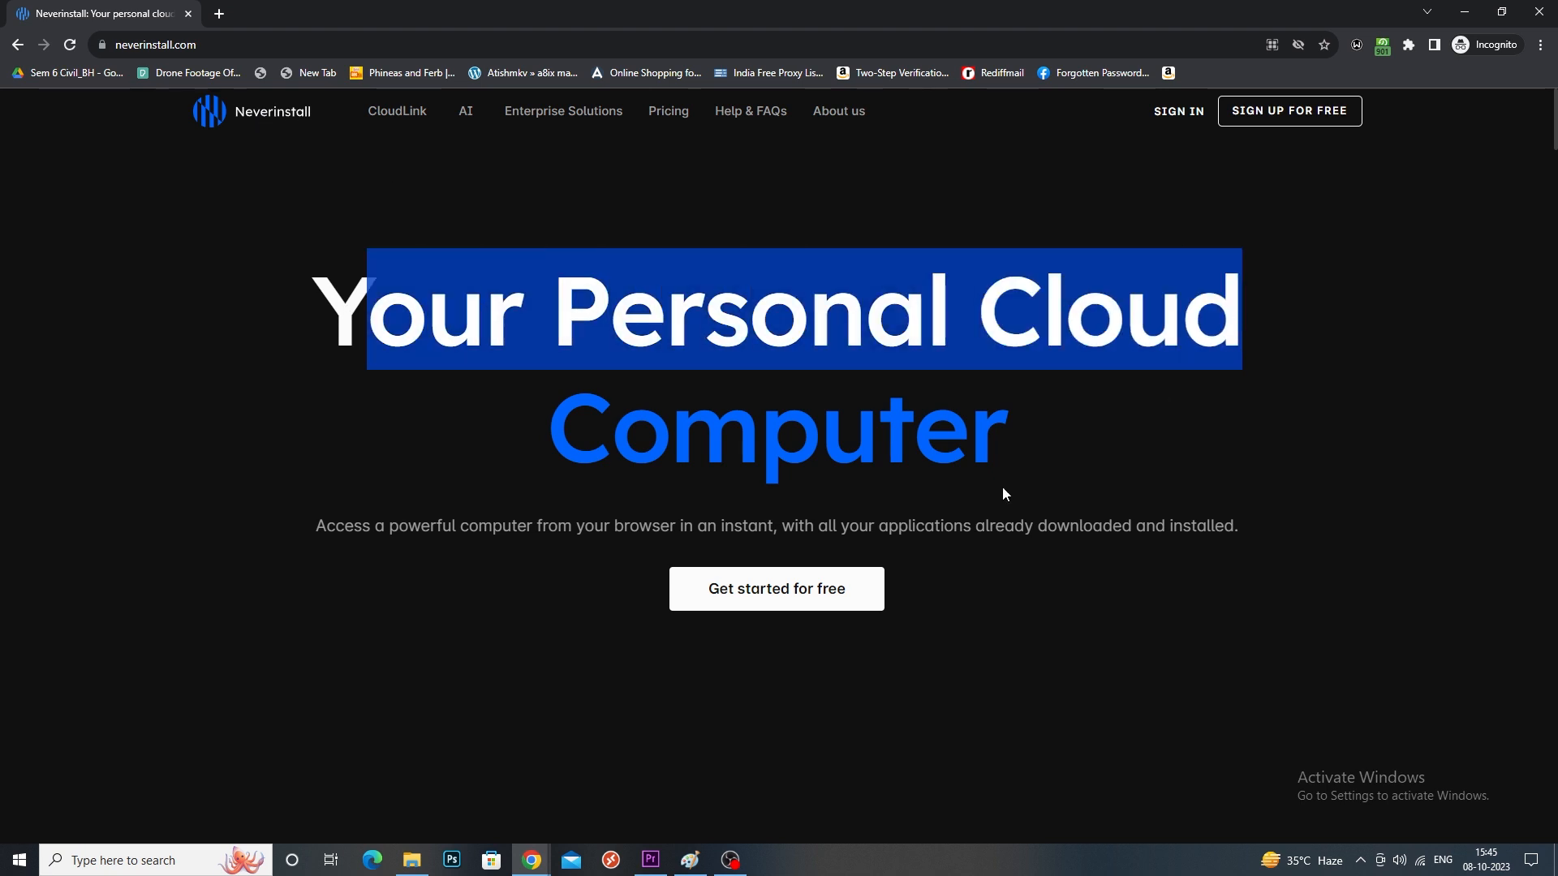
left_click(914, 619)
left_click(806, 596)
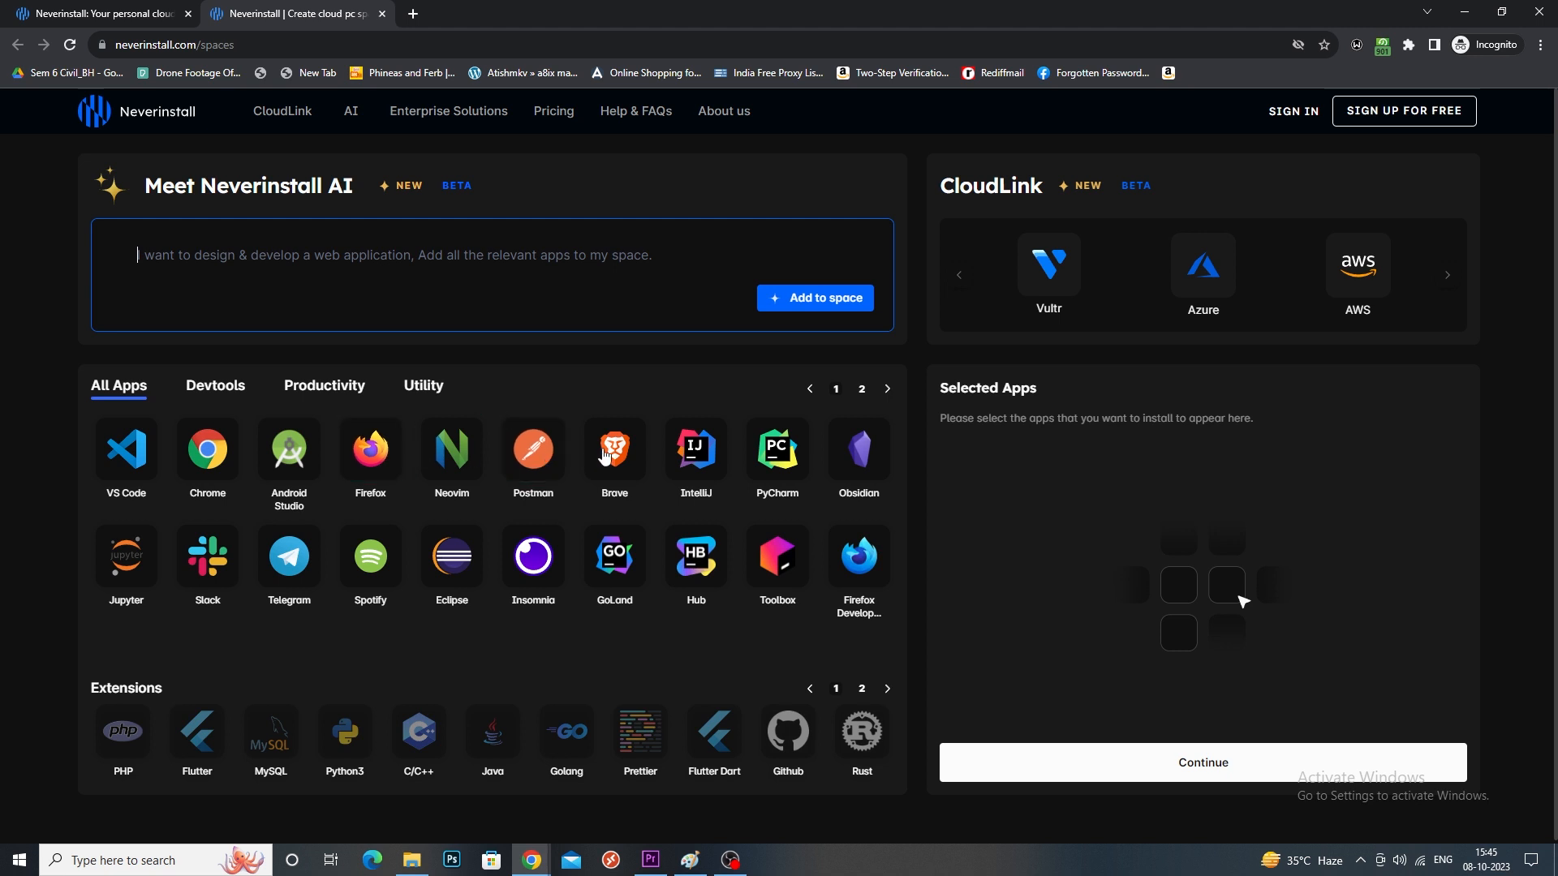
left_click(208, 449)
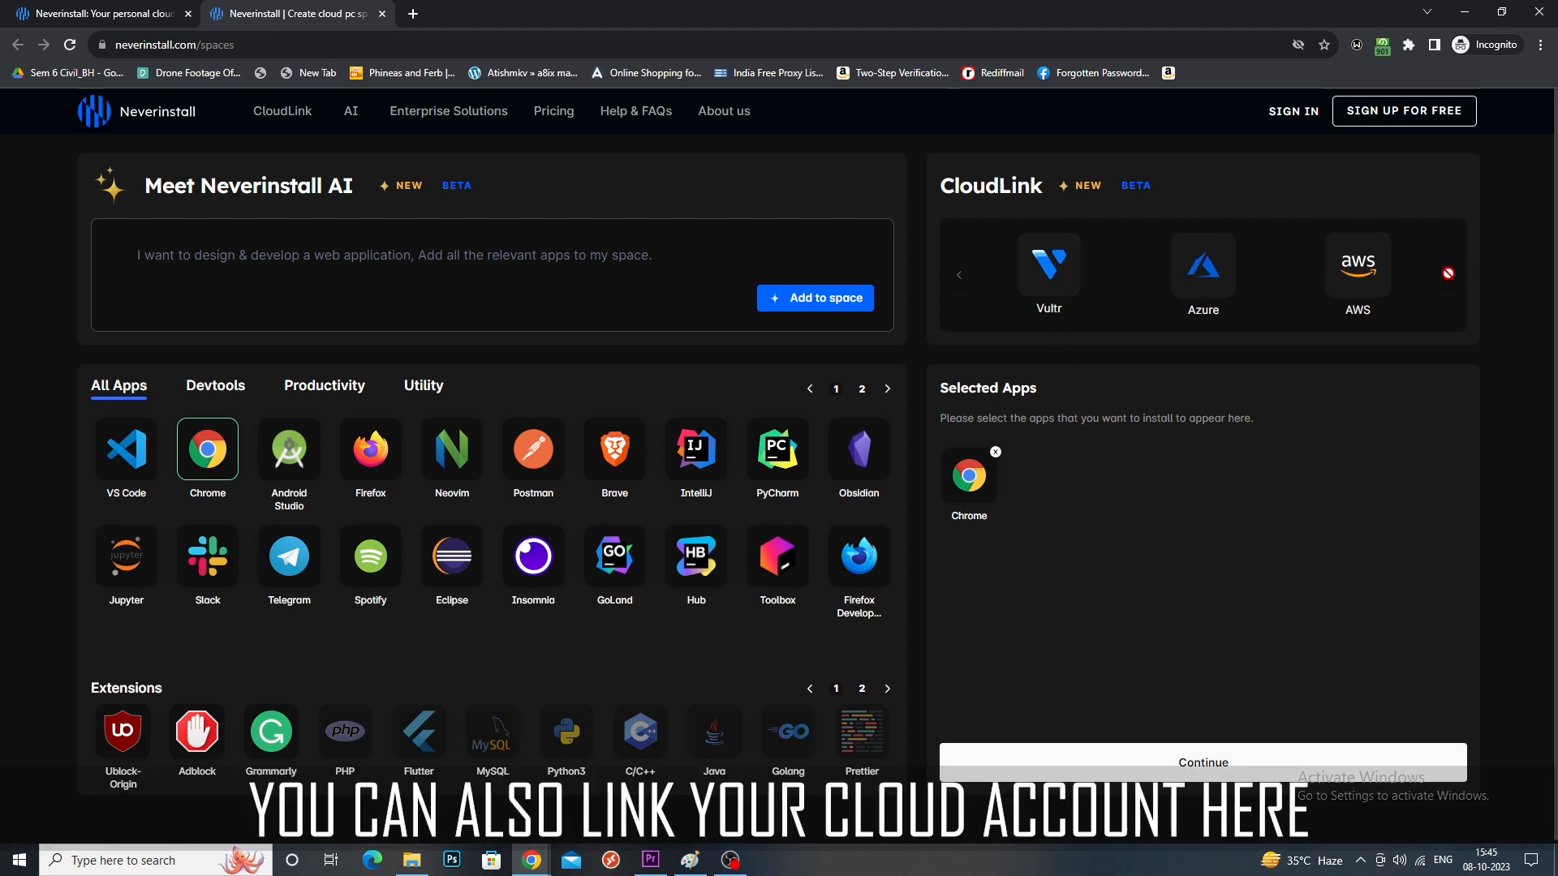
- Continue to the server selection and review the CloudLink server offers, including the Azure ones
left_click(1233, 767)
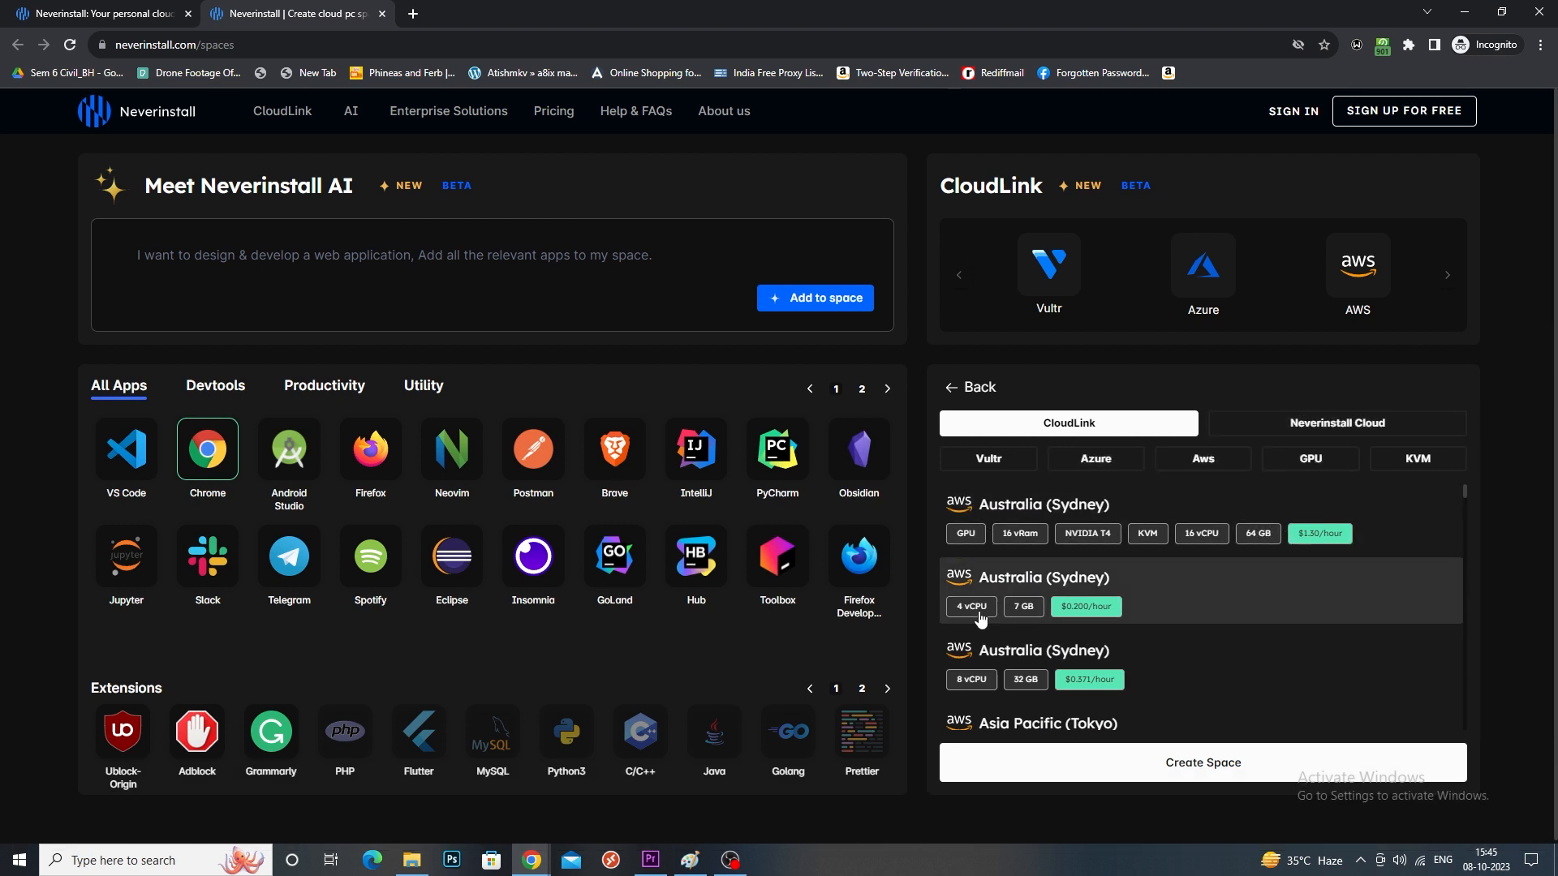
scroll(1087, 624, "down", 1)
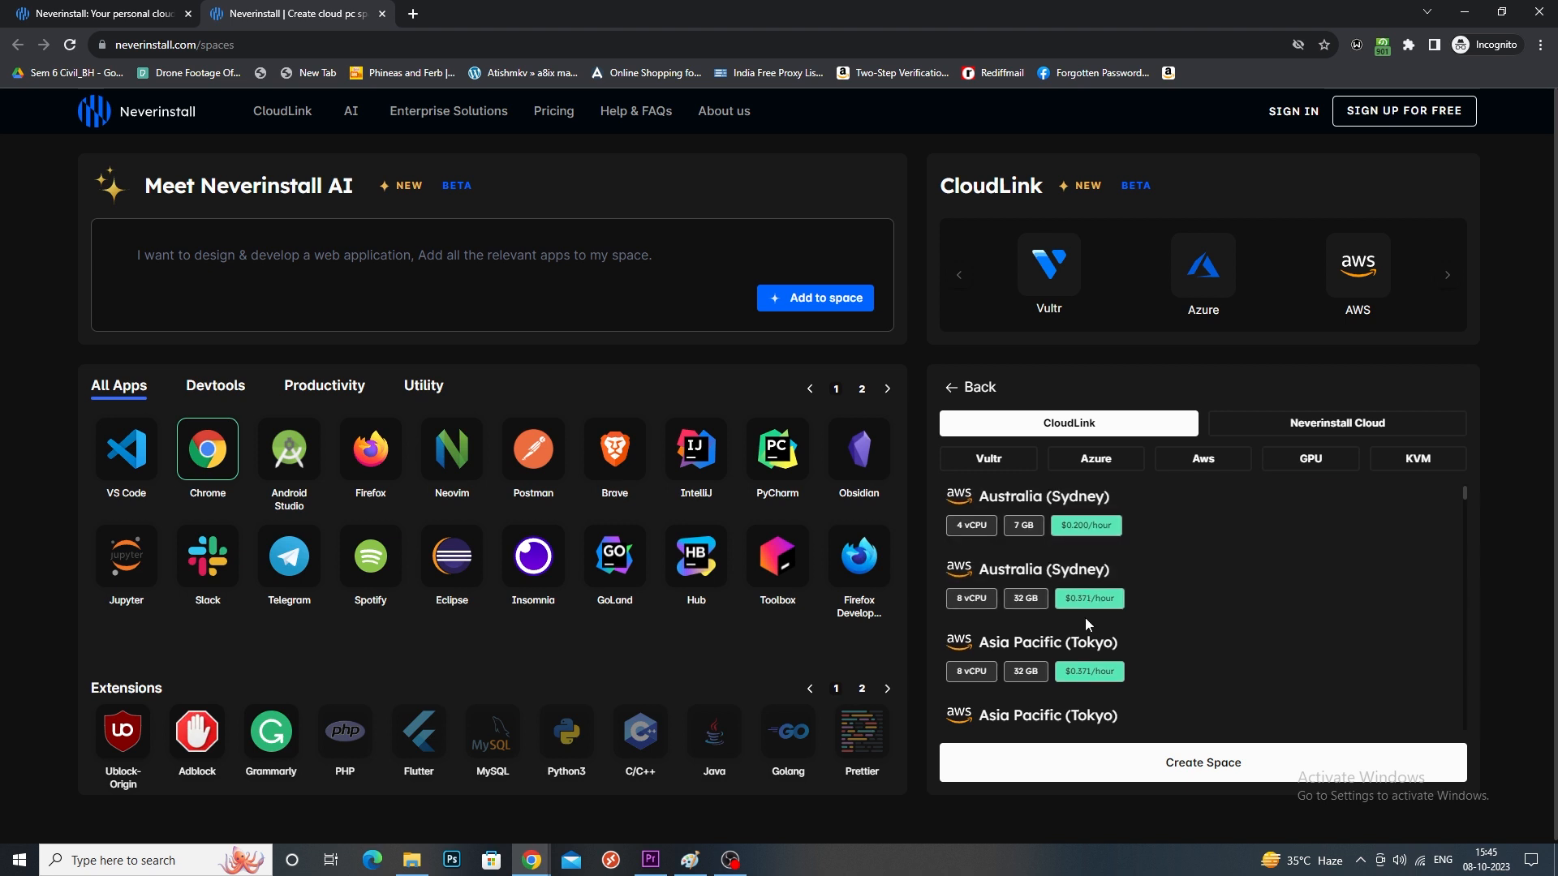
scroll(1083, 645, "down", 3)
left_click(1095, 458)
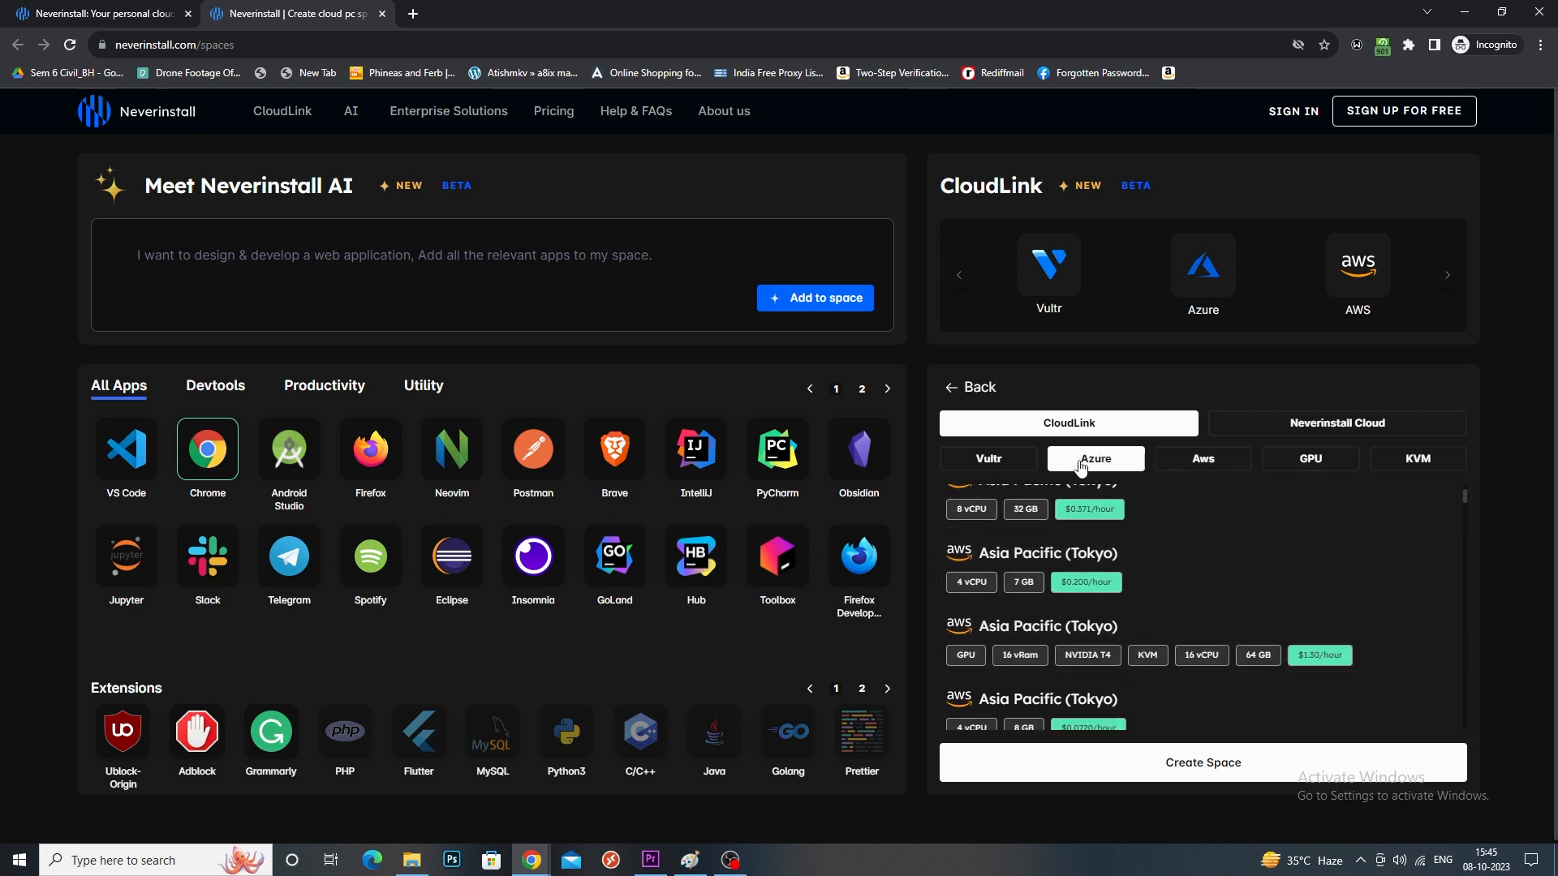
scroll(1014, 568, "up", 3)
scroll(1063, 551, "down", 1)
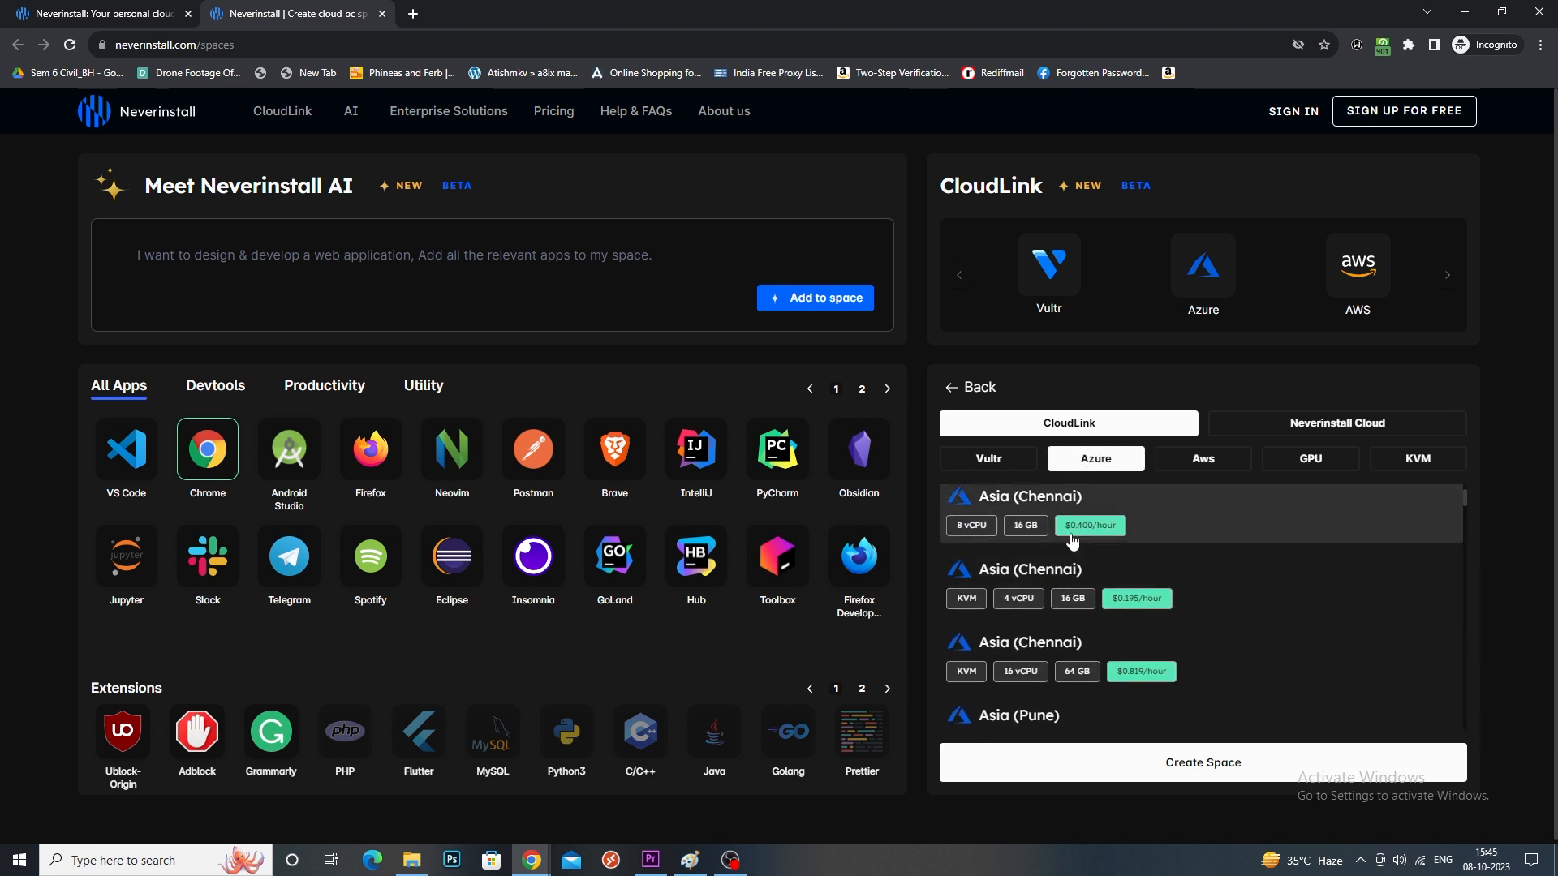
scroll(1144, 649, "down", 3)
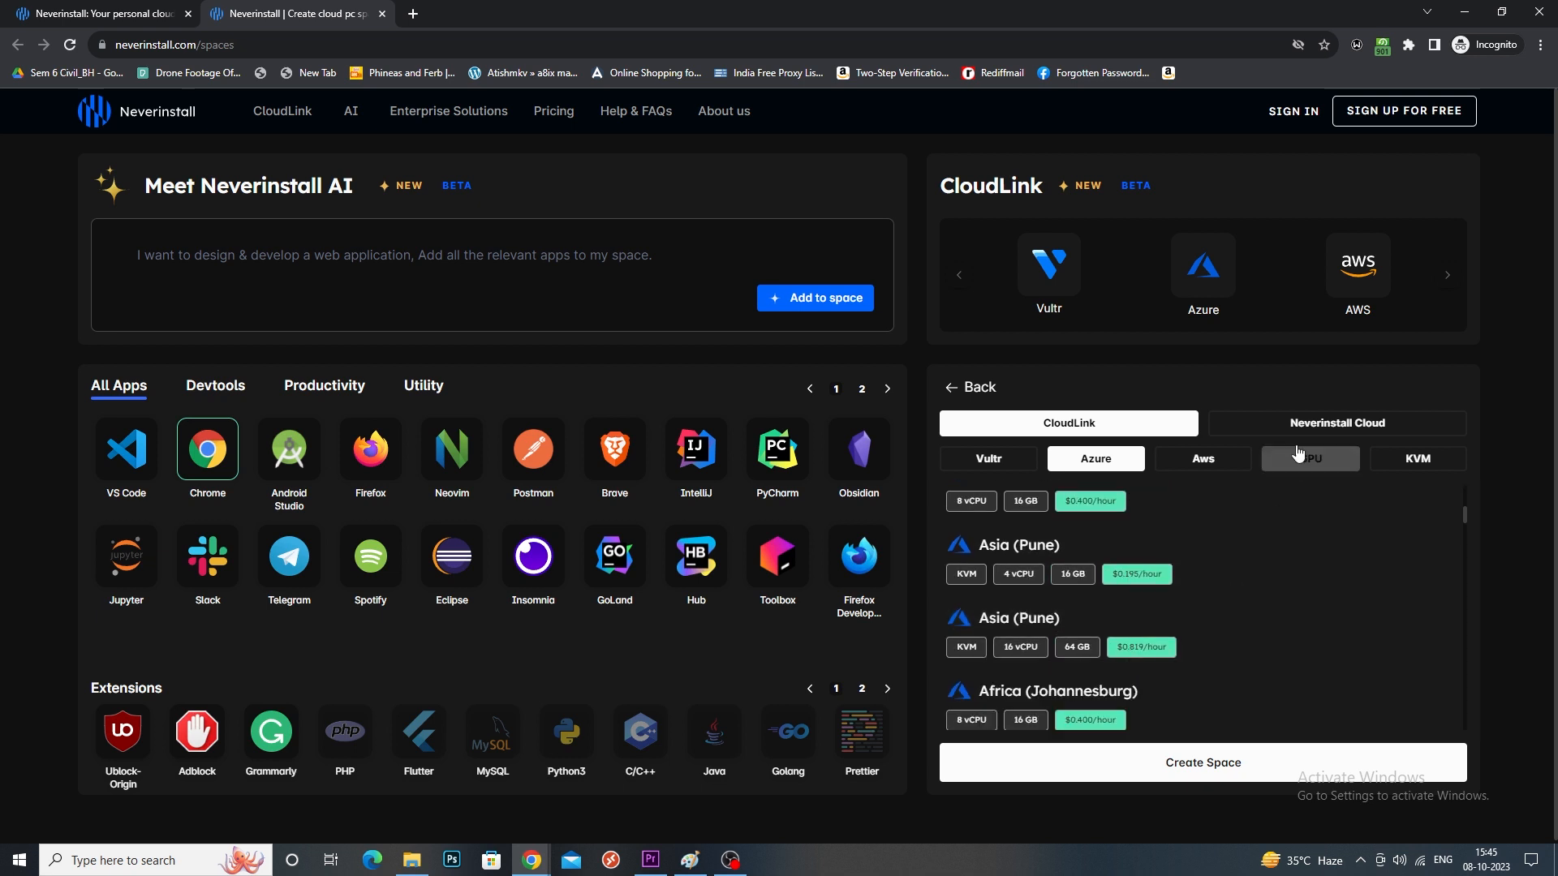
- Look through the Neverinstall Cloud regions and request creation of the space to bring up the login
left_click(1337, 434)
scroll(1183, 528, "up", 3)
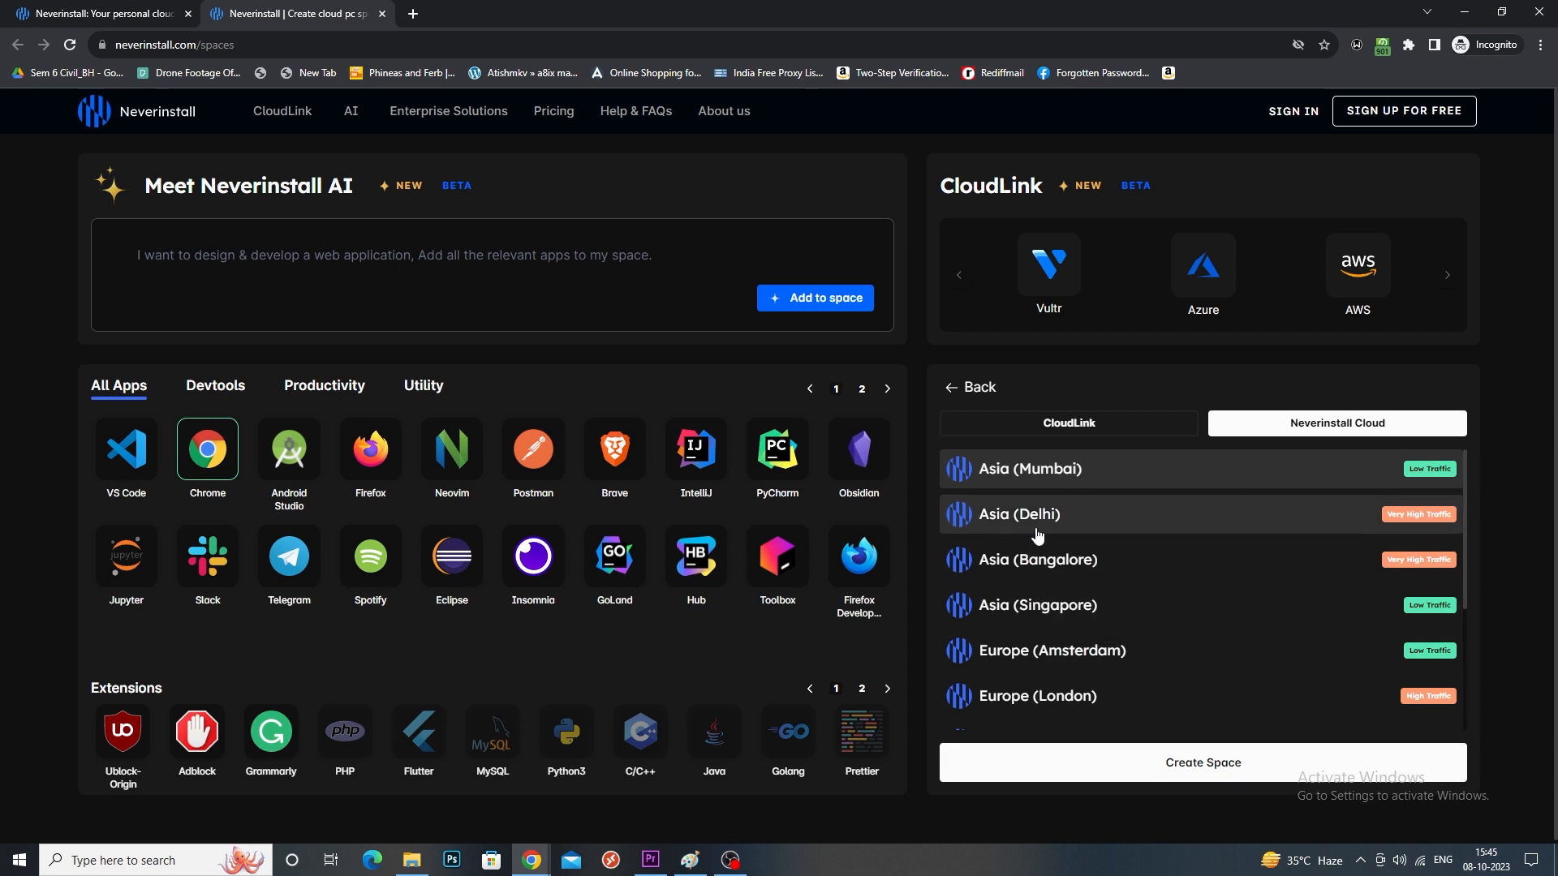
scroll(1057, 653, "down", 3)
scroll(1071, 614, "down", 1)
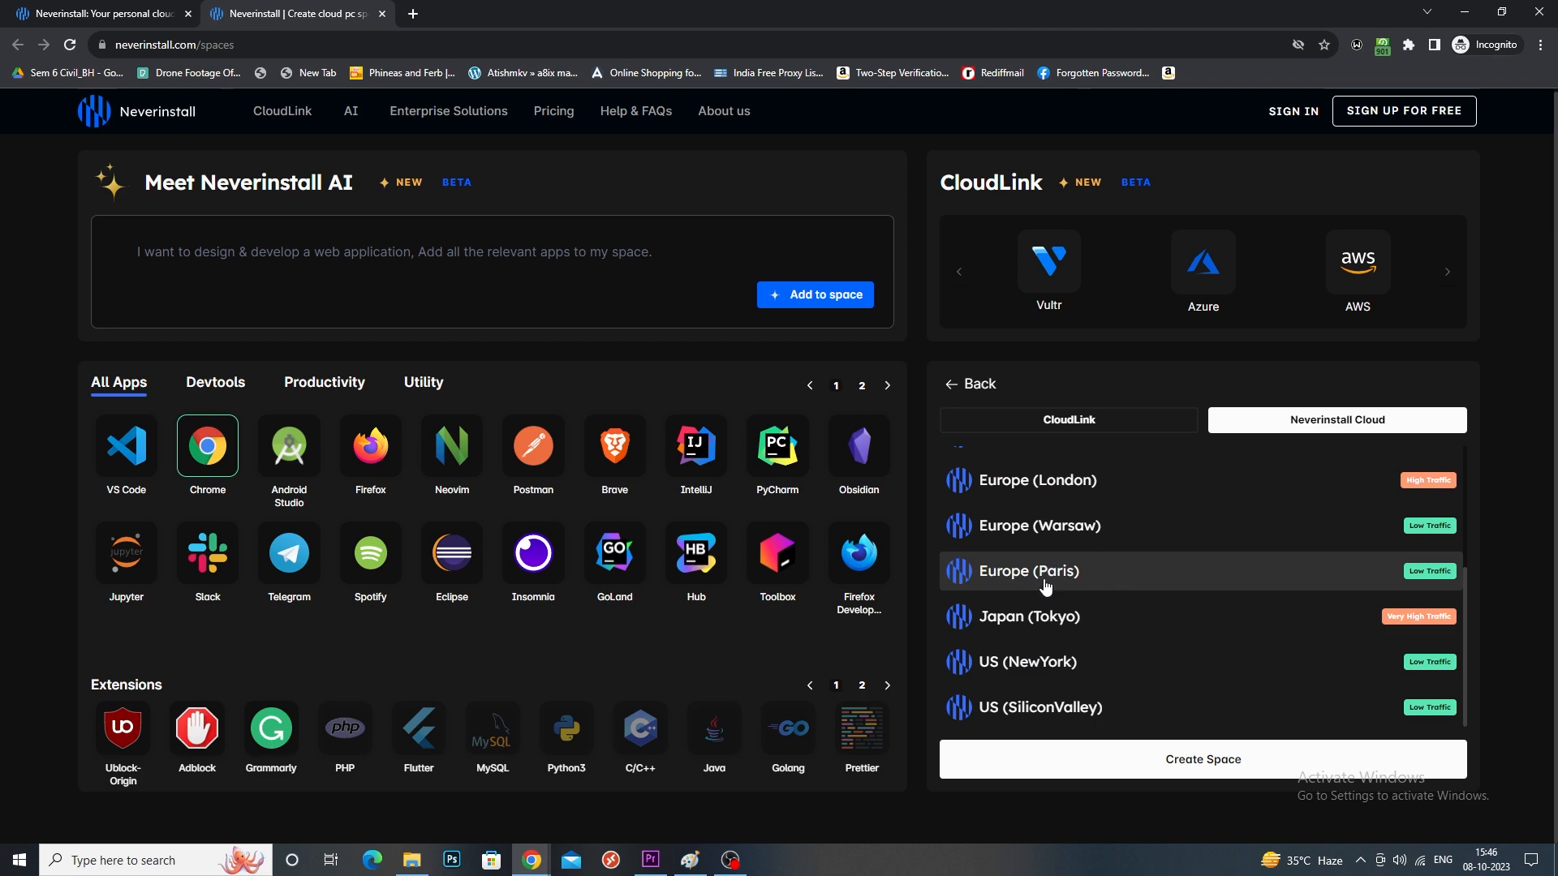
left_click(1167, 759)
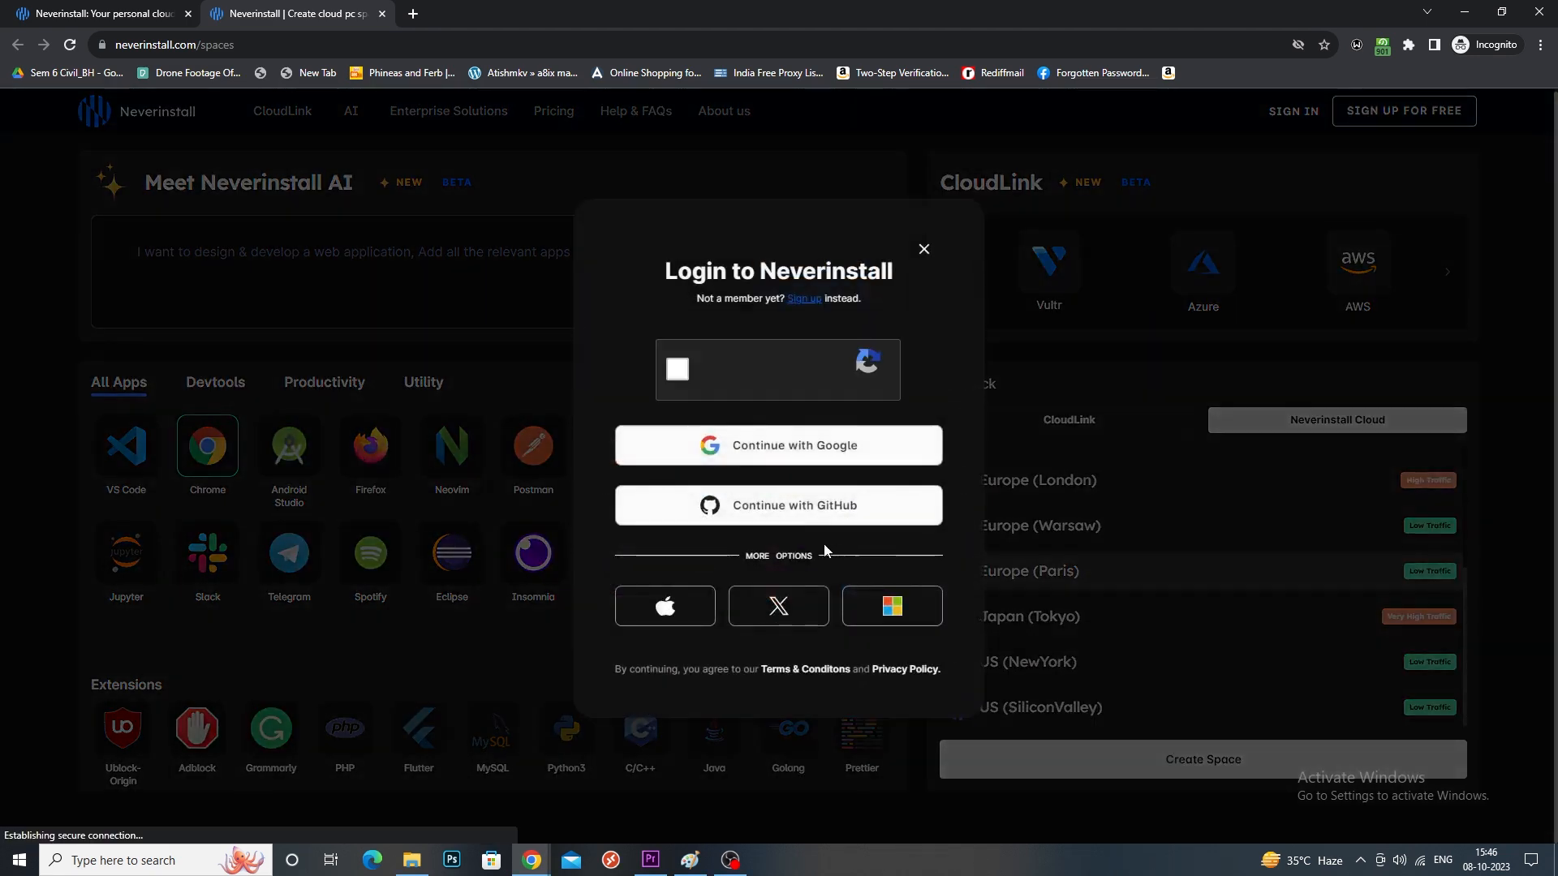
- Log in to Neverinstall with a Google account, entering the account e-mail and password
left_click(719, 442)
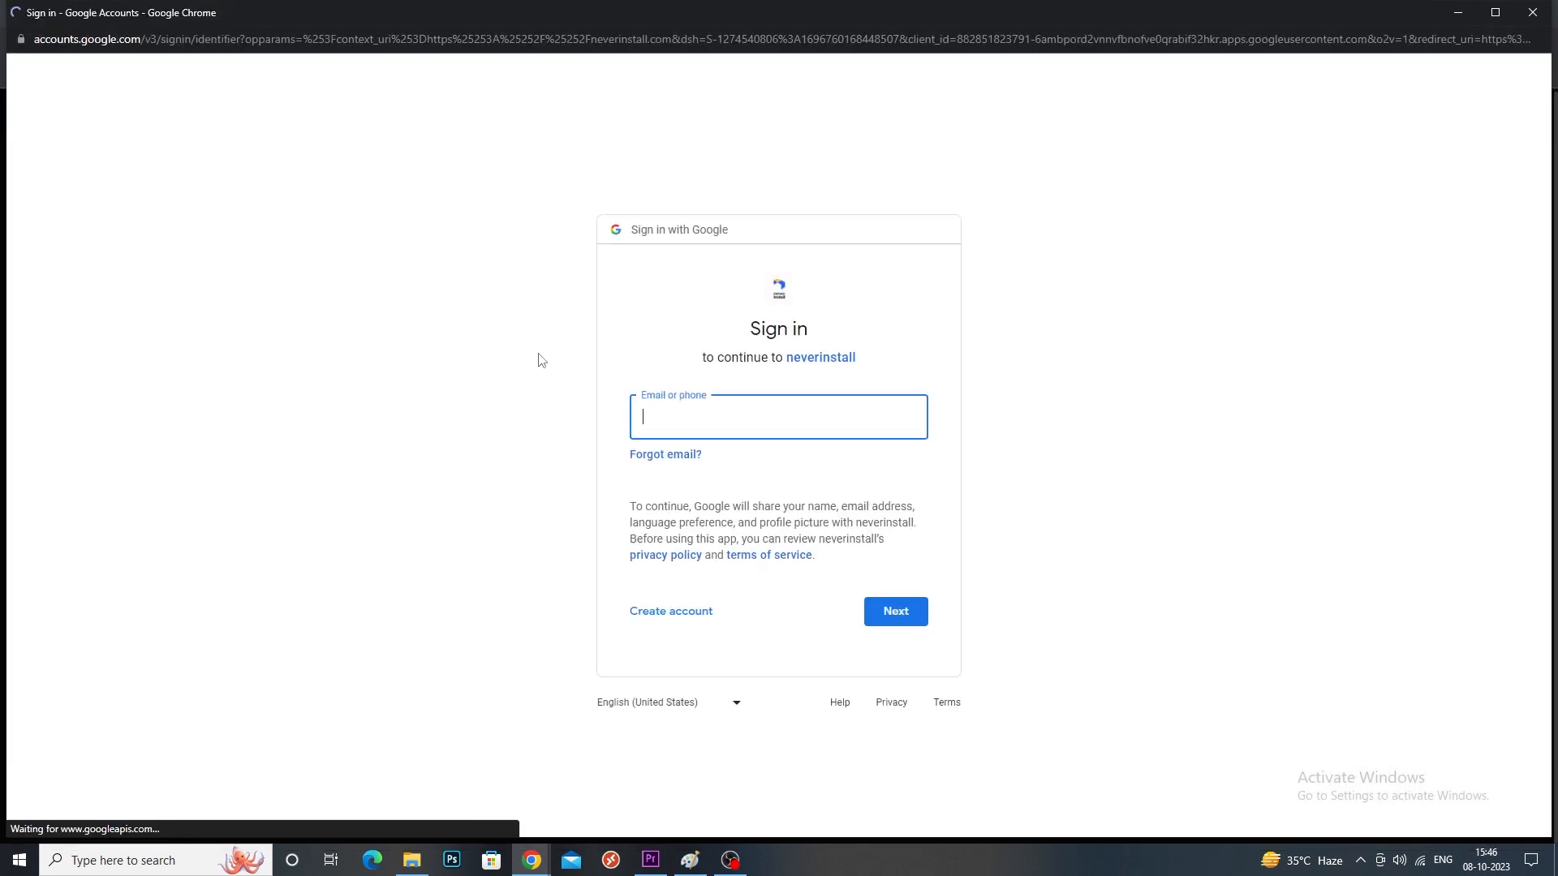
left_click(733, 416)
type("l")
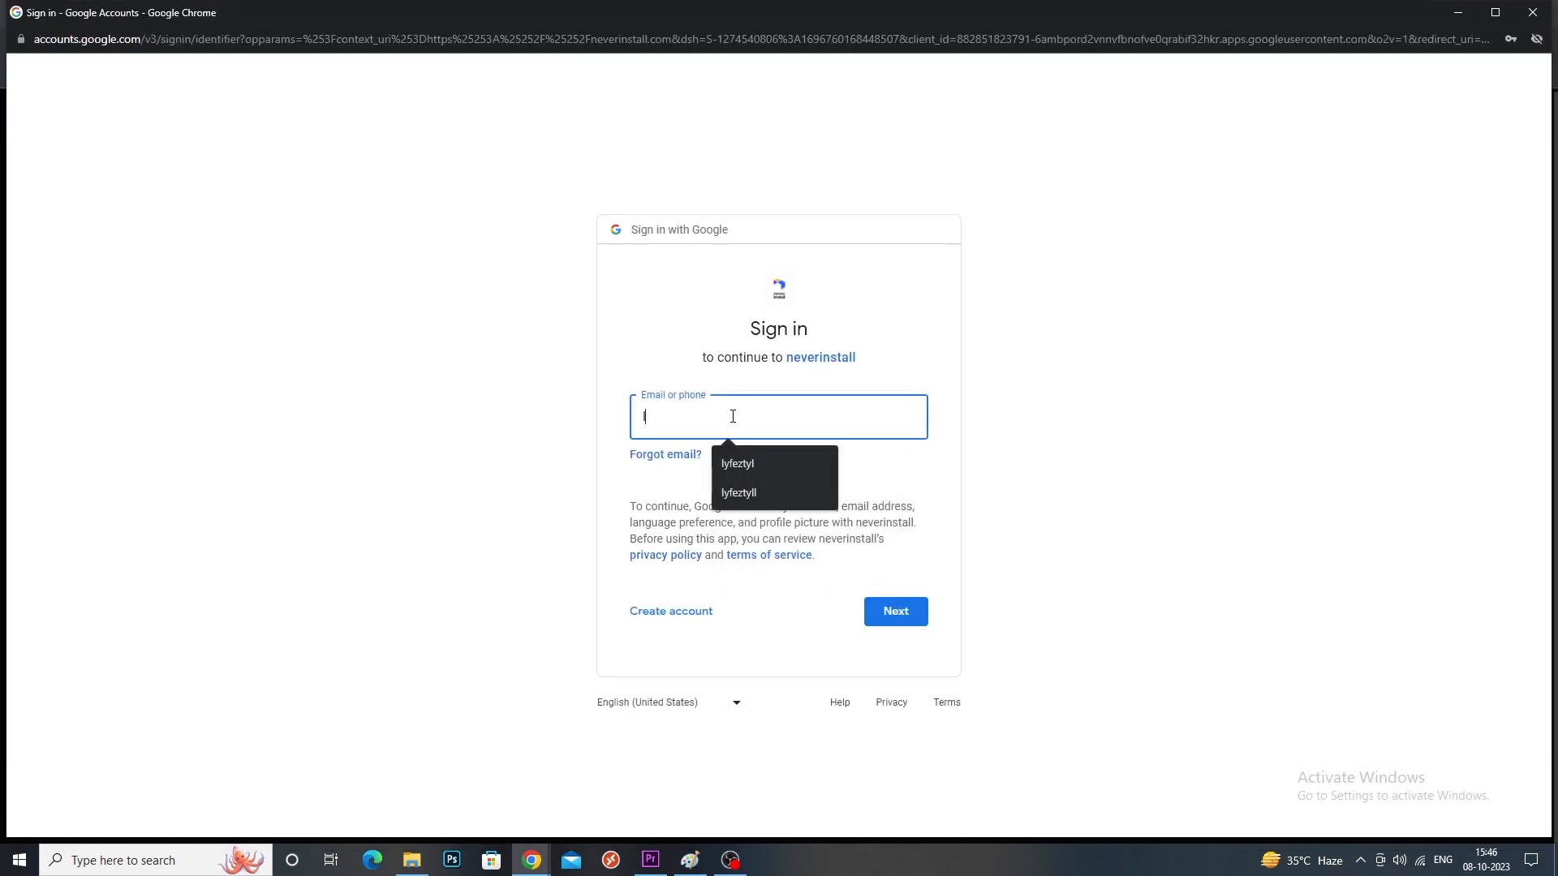
left_click(755, 463)
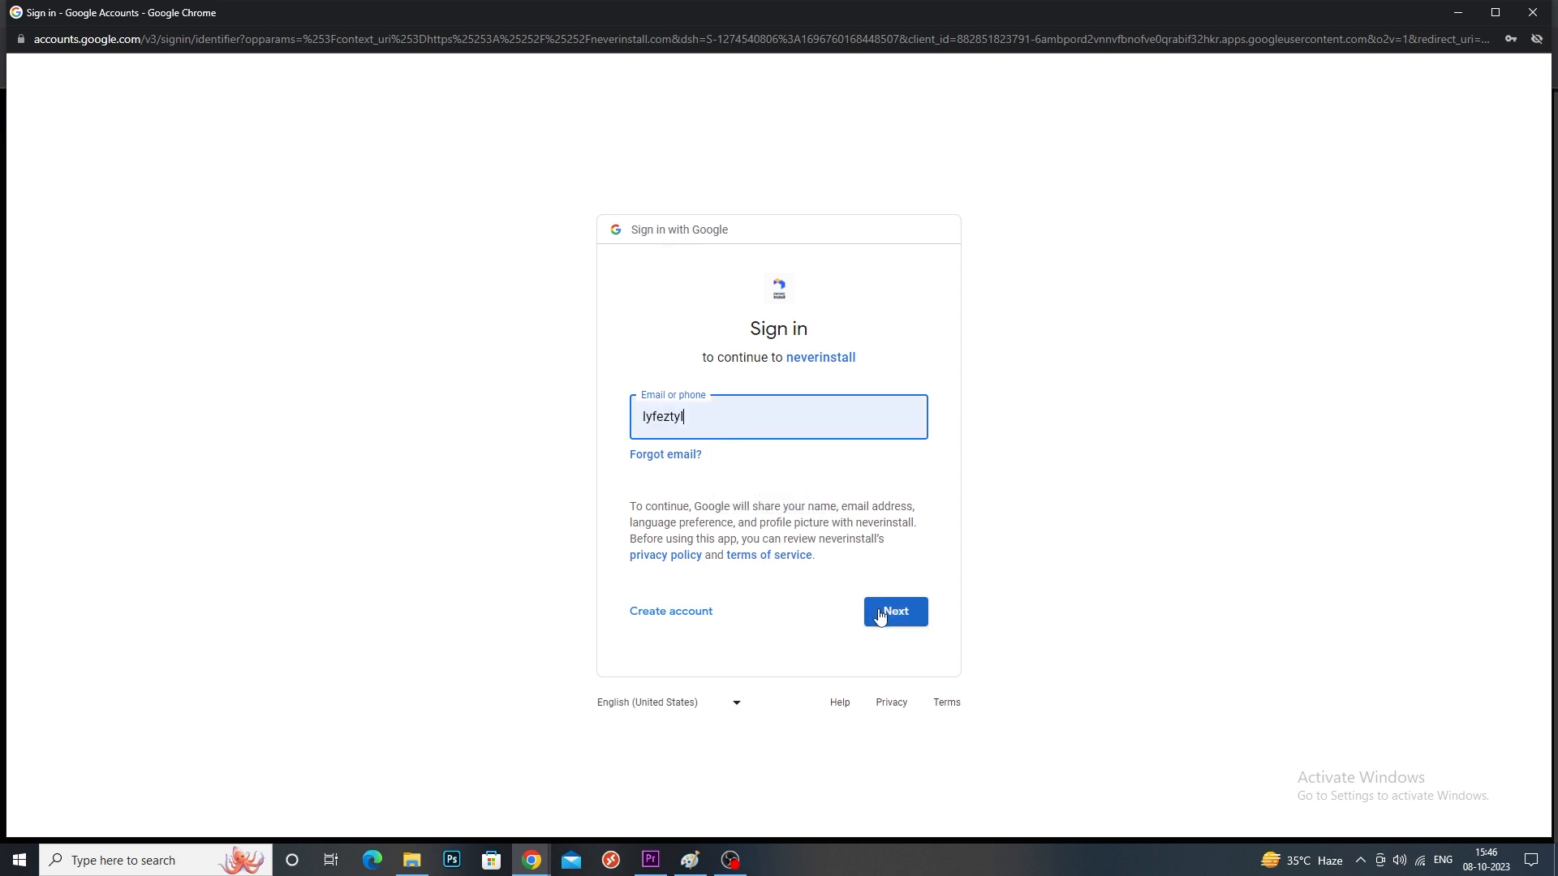
left_click(879, 610)
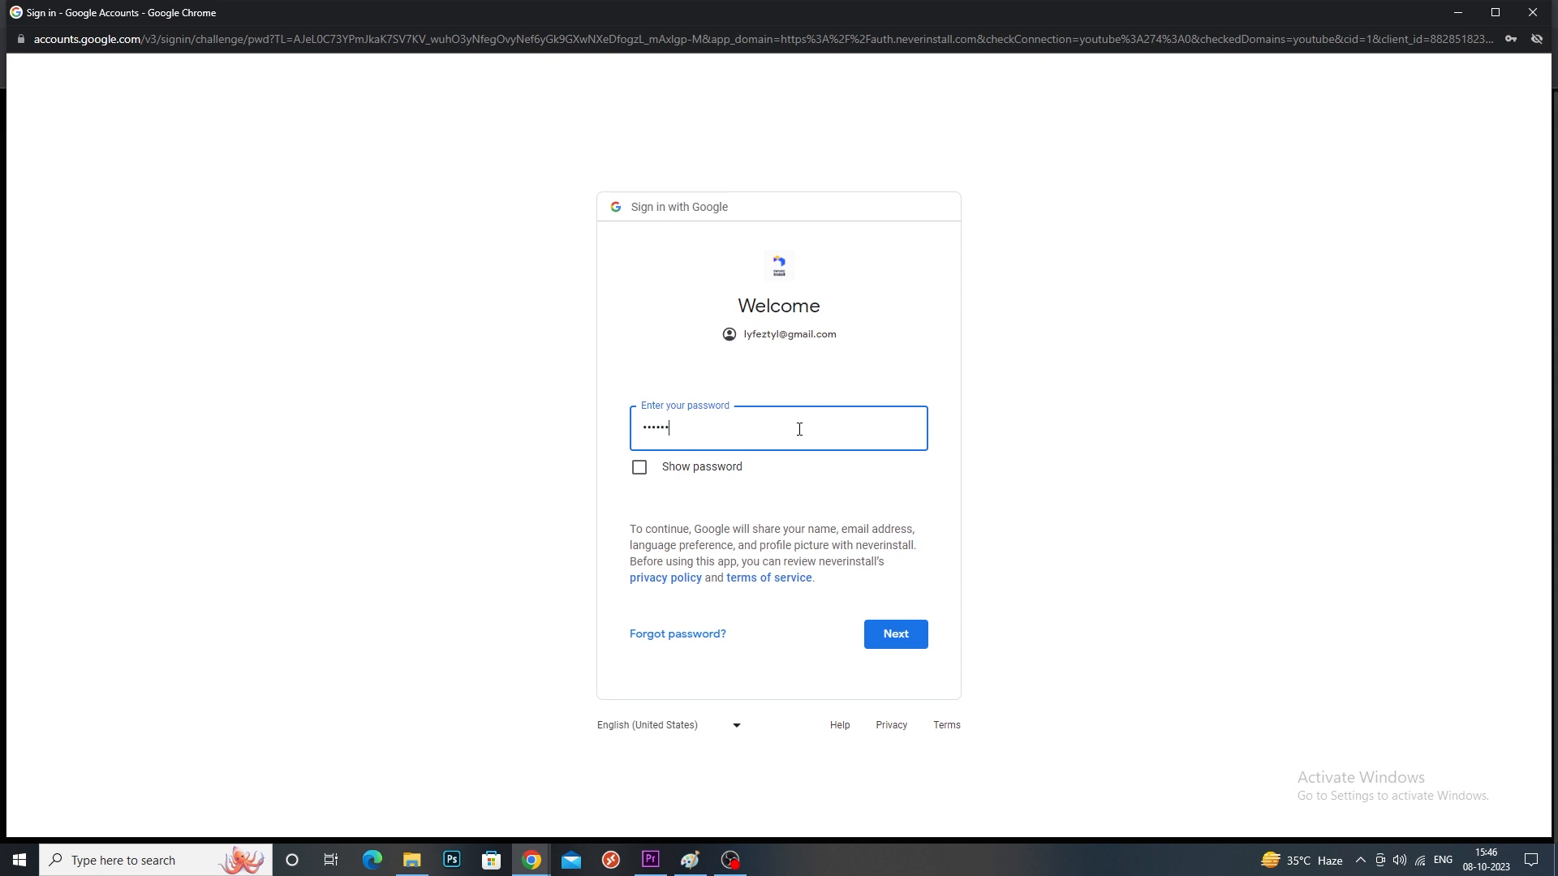
left_click(907, 636)
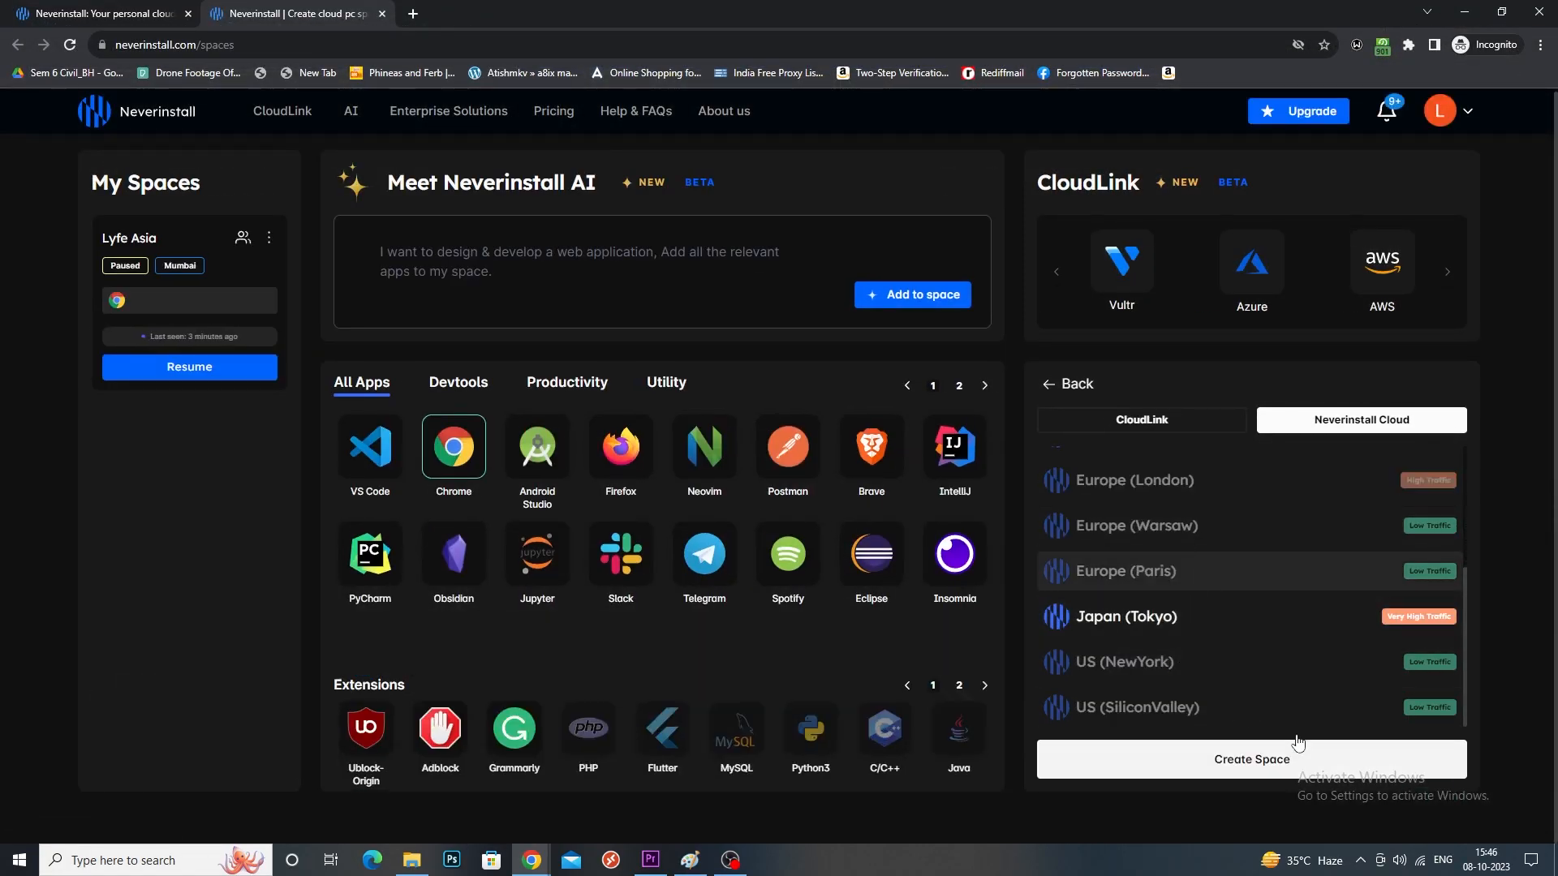
- Try to create the Chrome space in the Asia (Singapore) region of Neverinstall Cloud
scroll(1241, 661, "up", 2)
scroll(1241, 661, "up", 1)
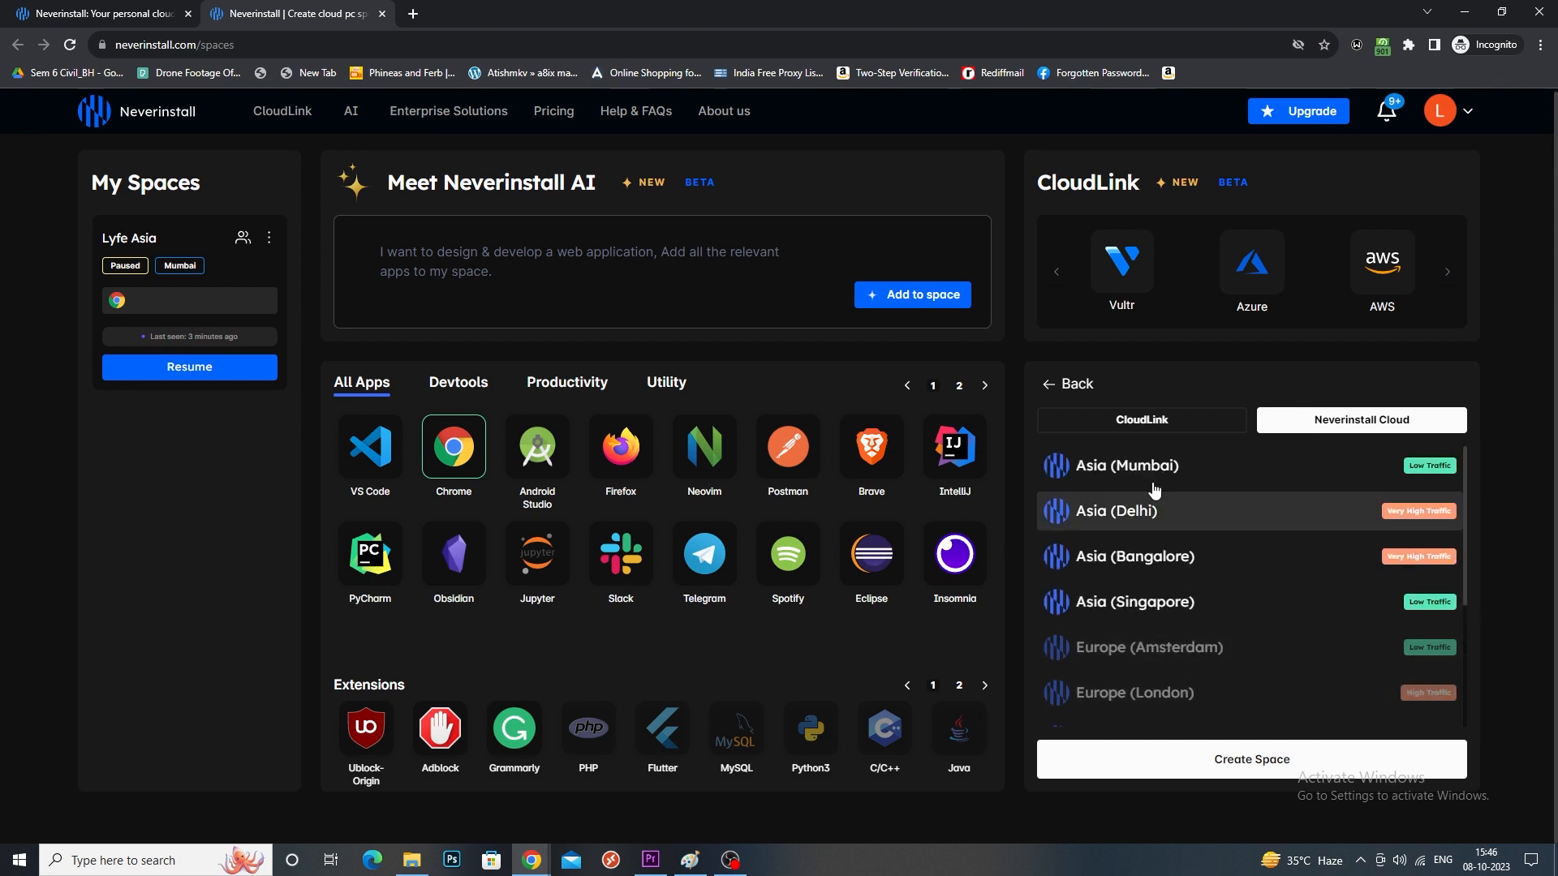
scroll(1170, 600, "down", 3)
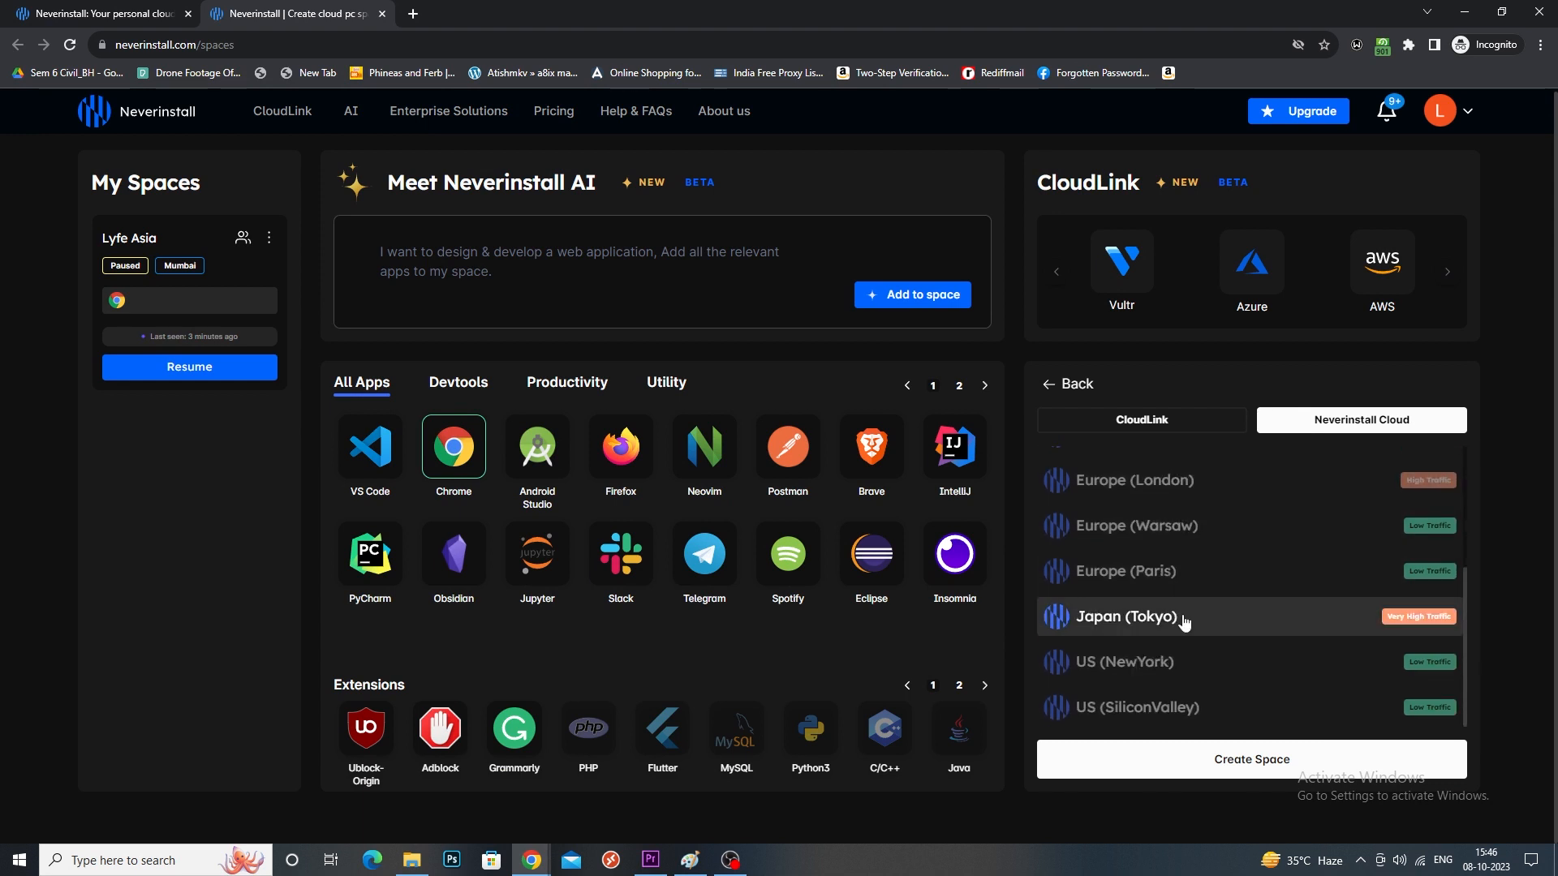
scroll(1189, 633, "up", 3)
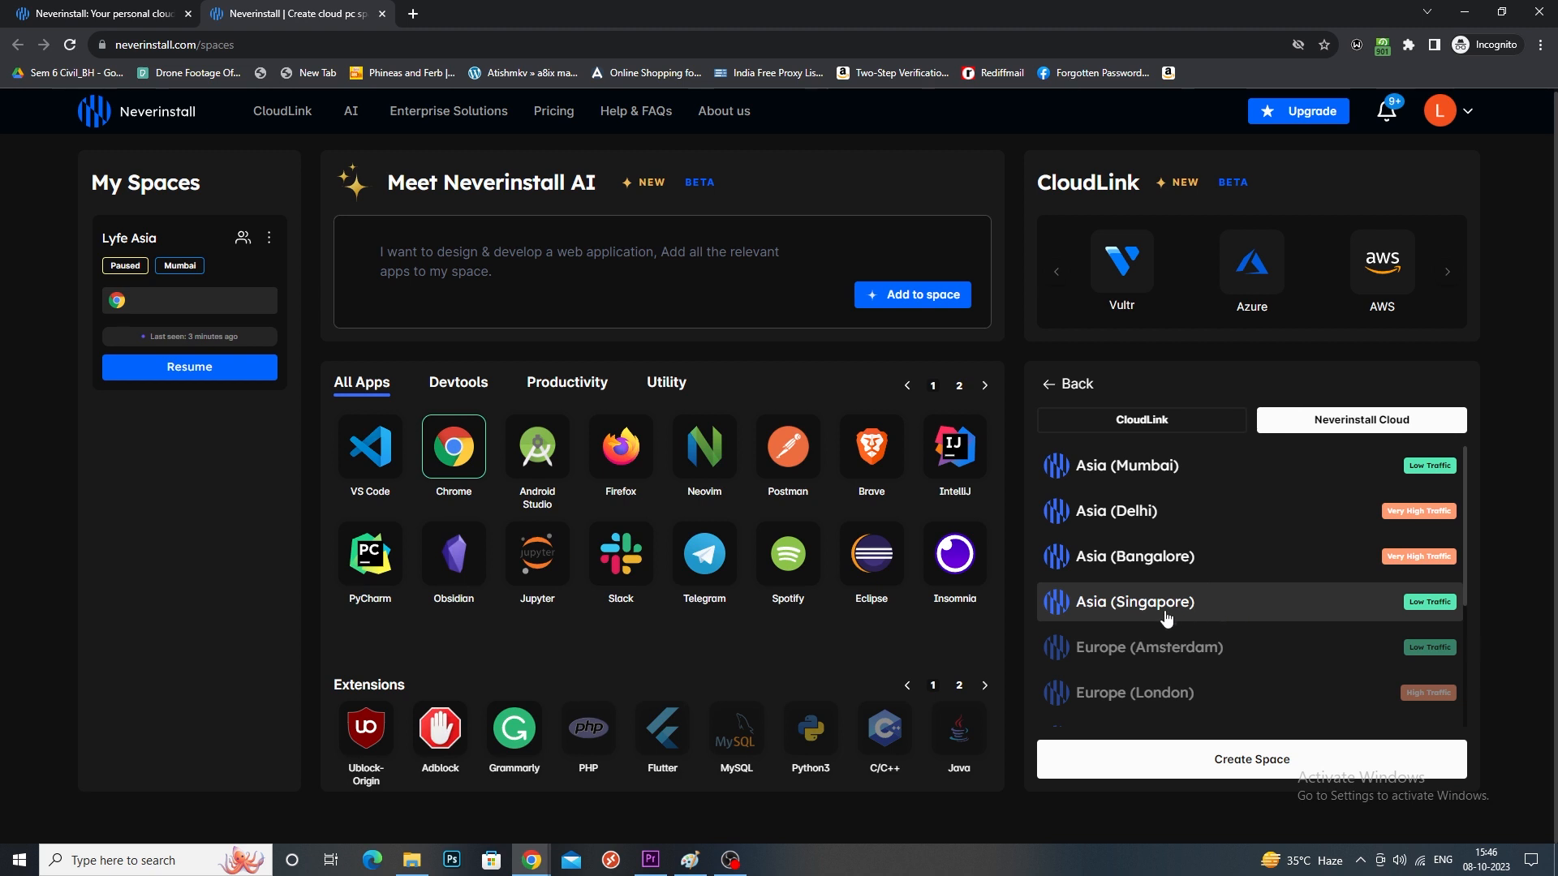
left_click(1166, 618)
left_click(1209, 763)
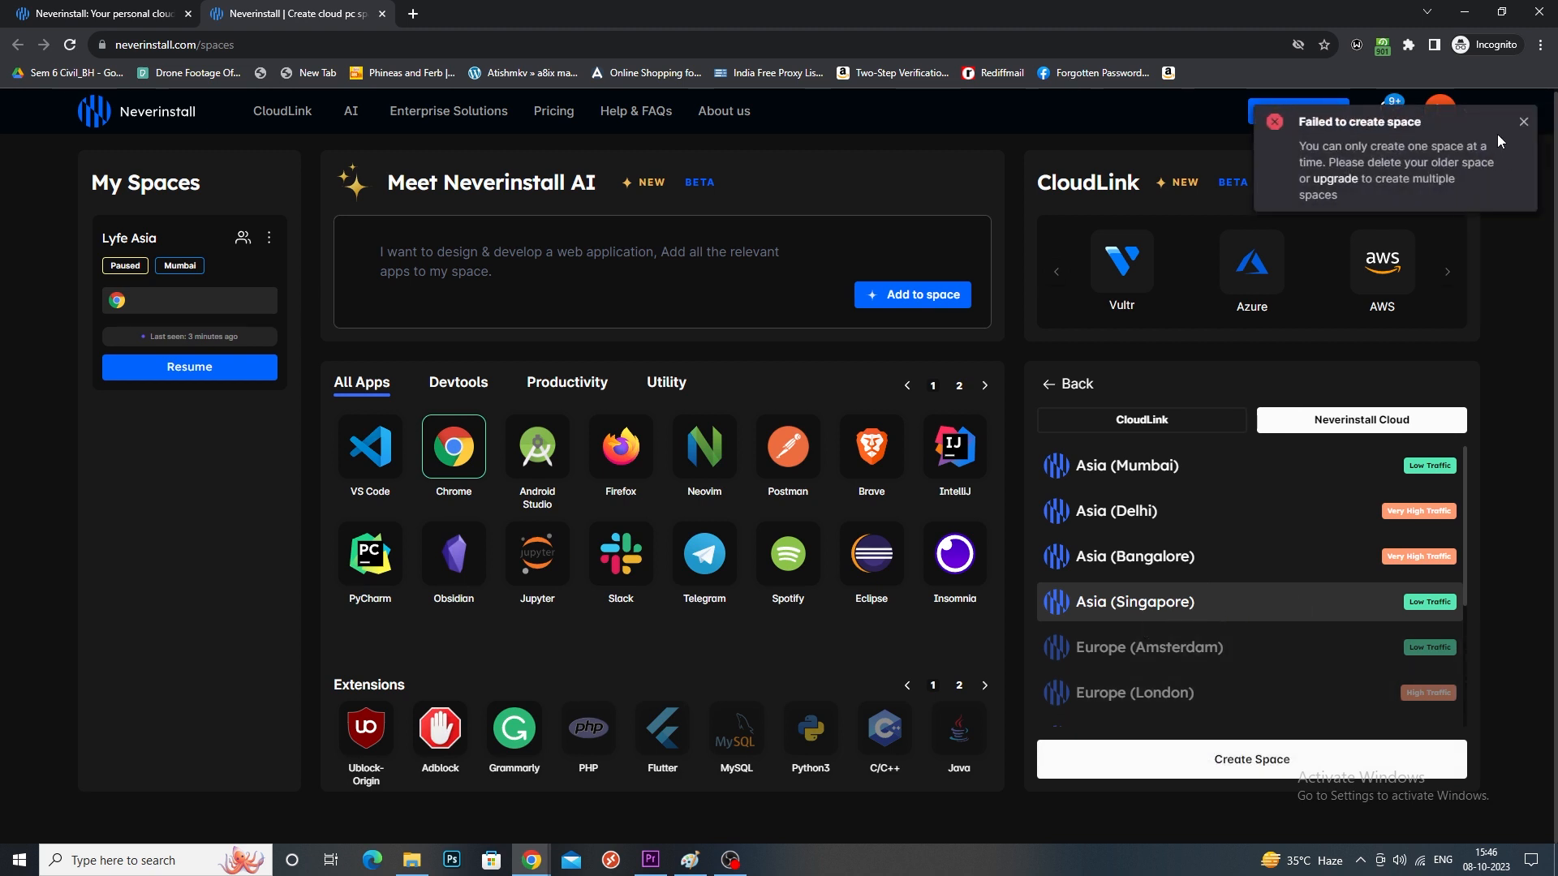
left_click(1521, 122)
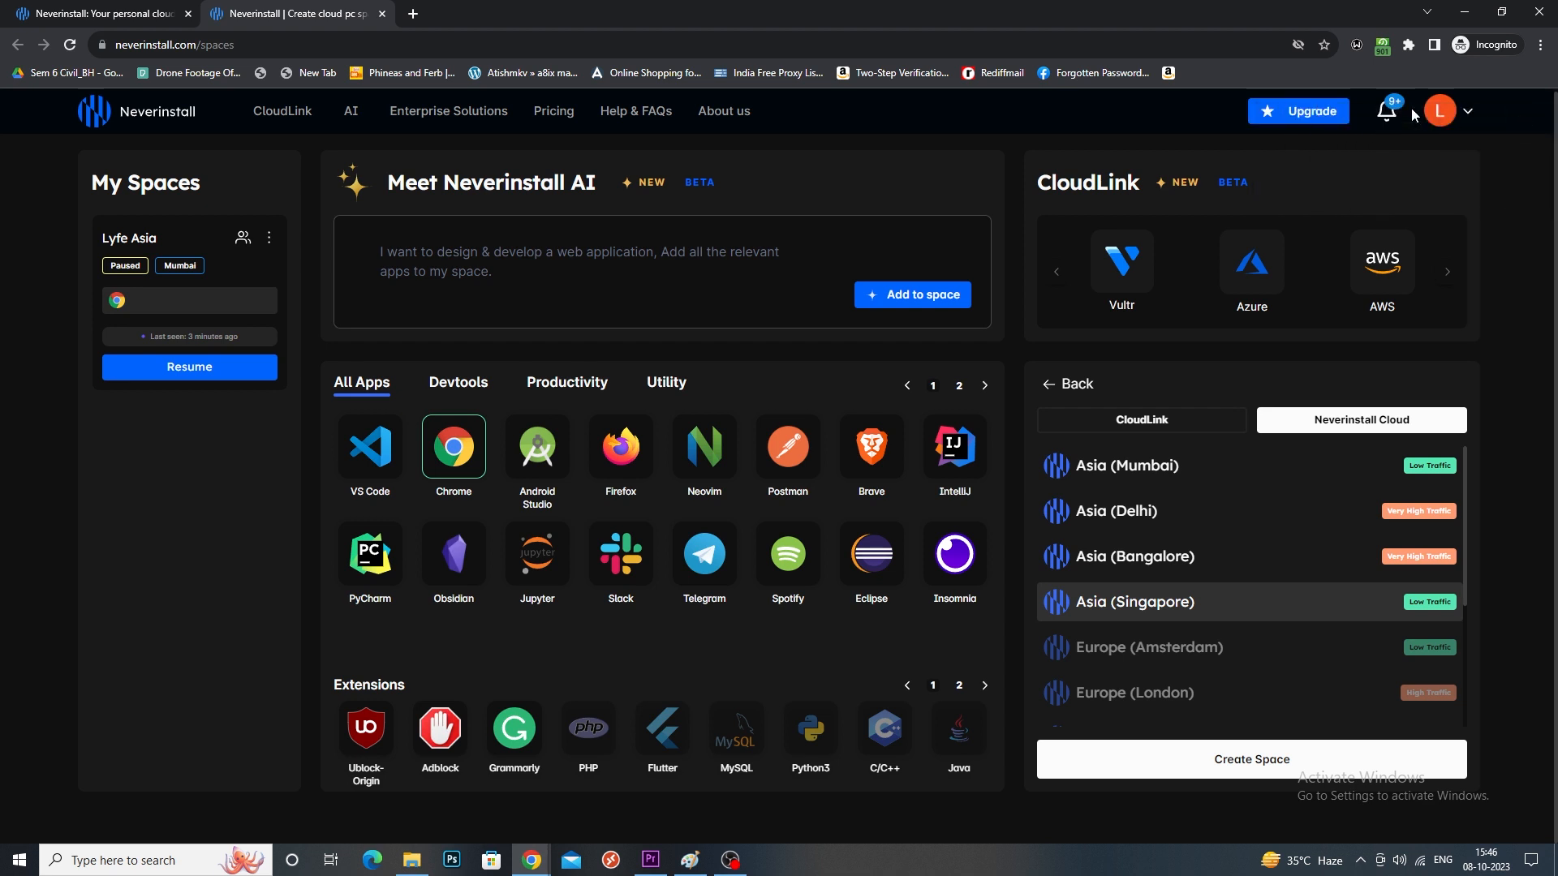
- Check the account's notifications and close the list
left_click(1386, 116)
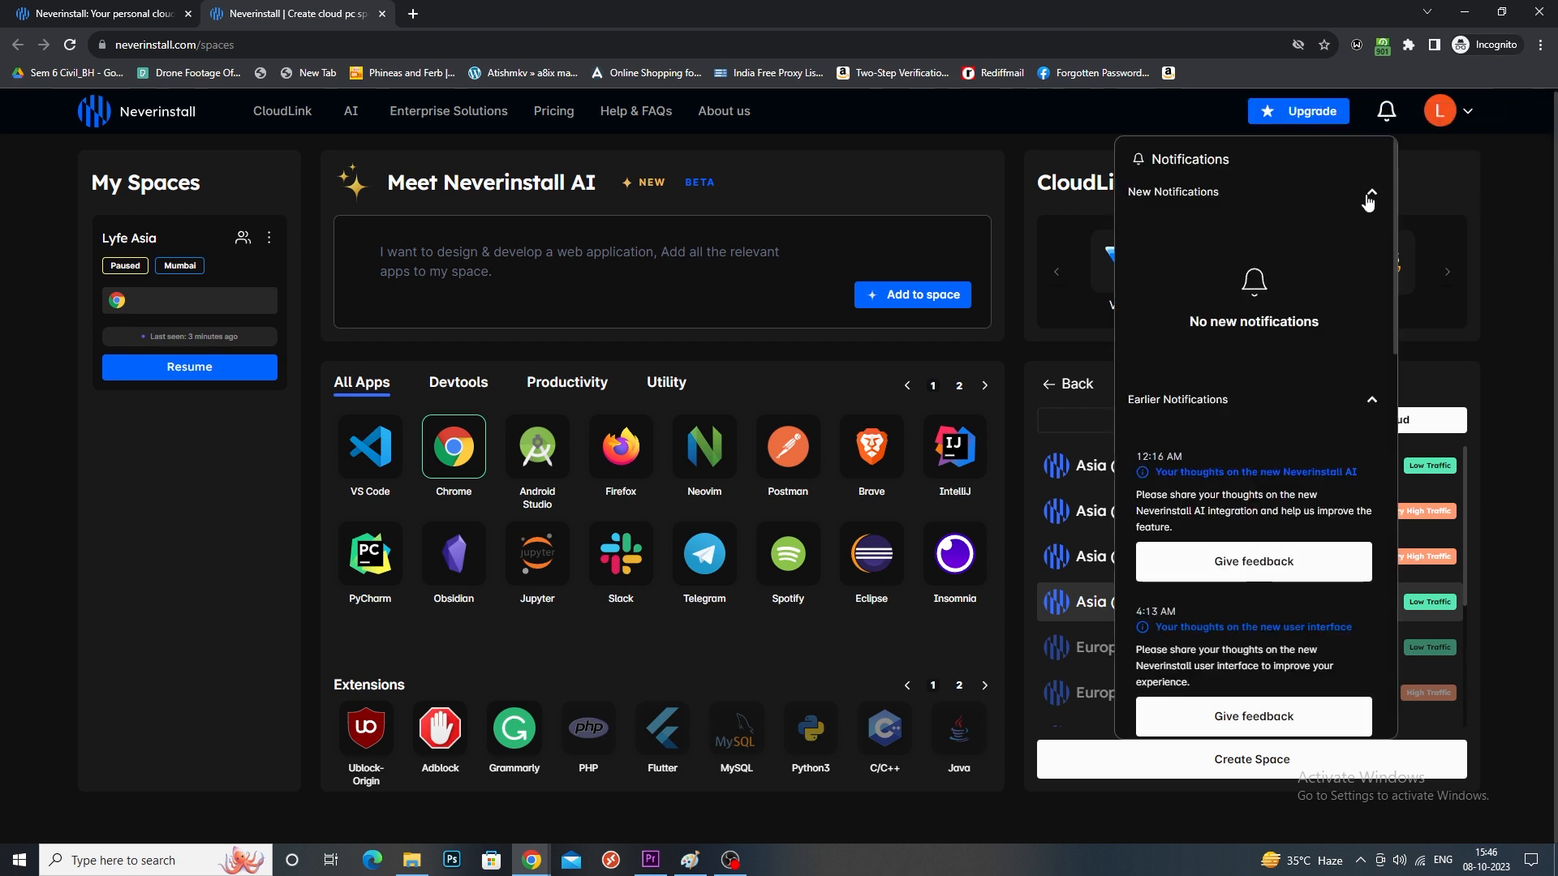
left_click(1497, 195)
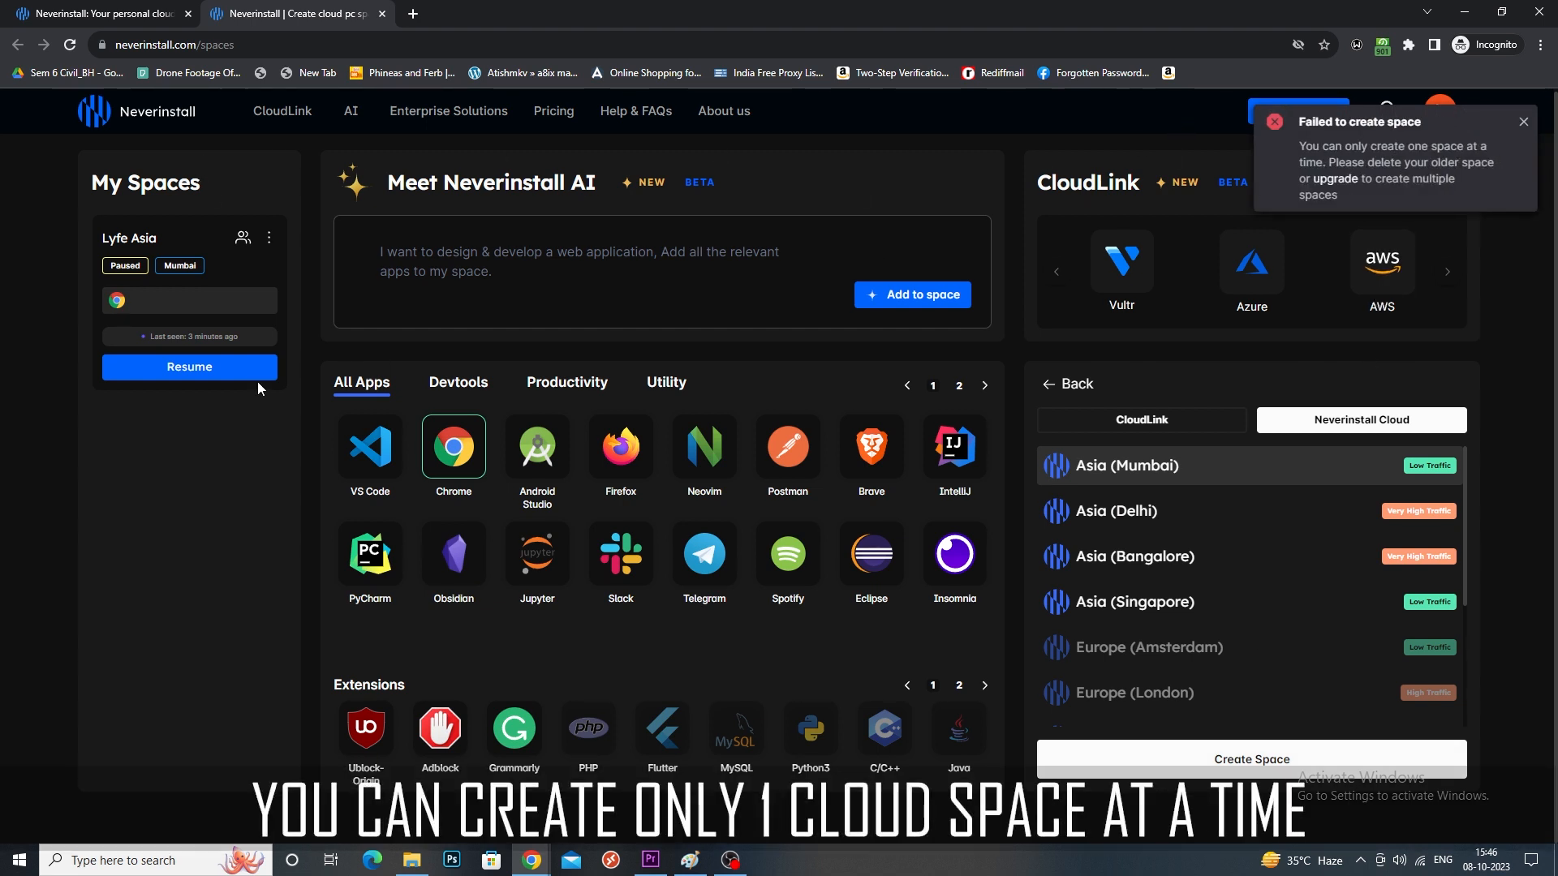
- Open the existing paused Mumbai space and delete it permanently
left_click(209, 381)
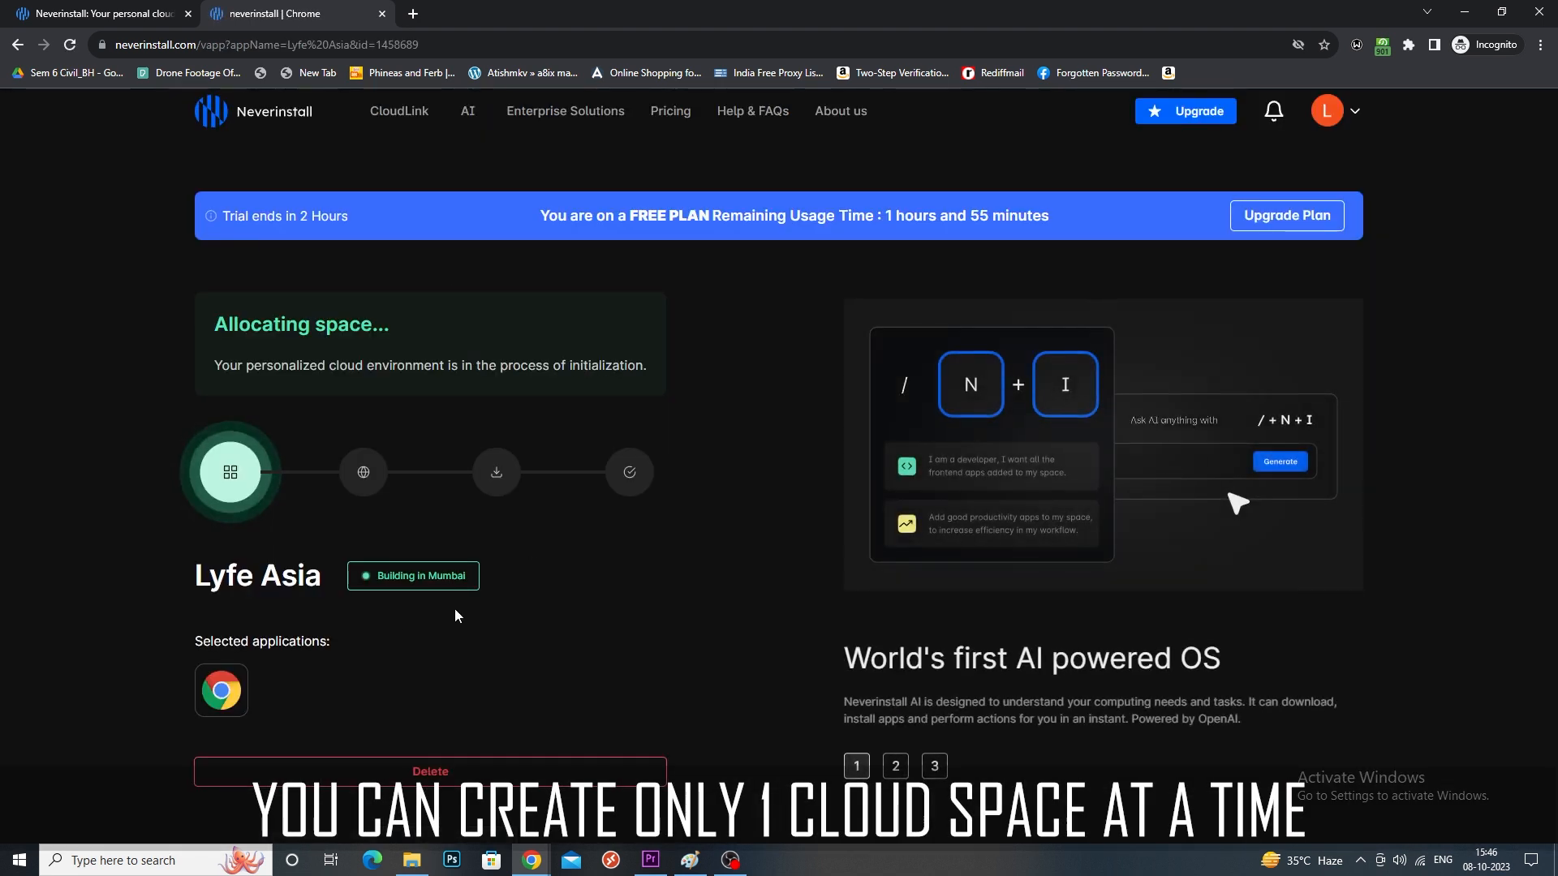
left_click(423, 765)
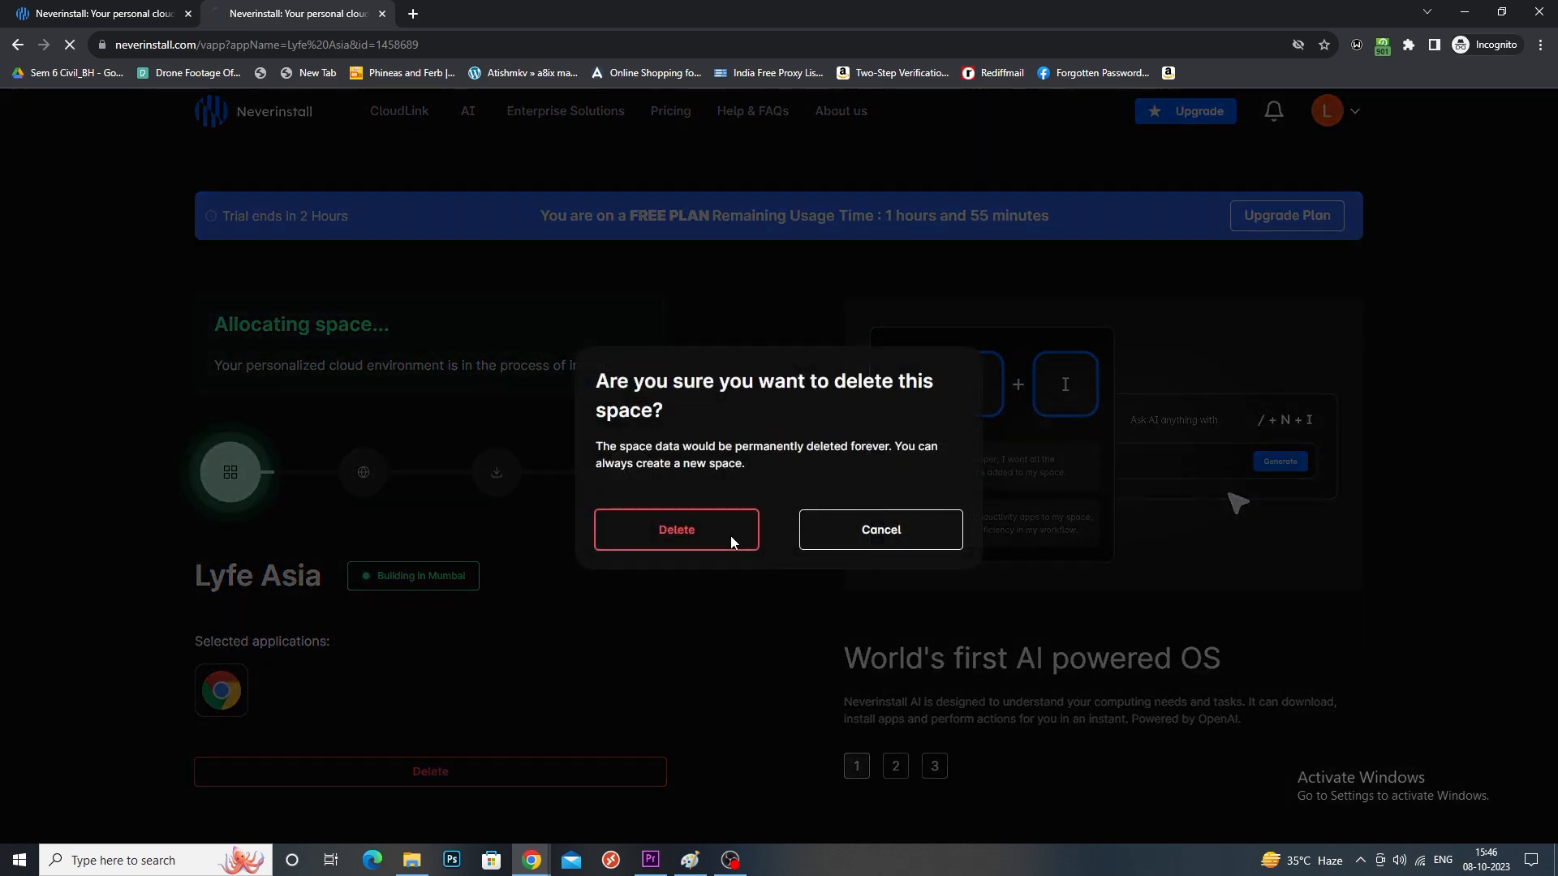
left_click(730, 535)
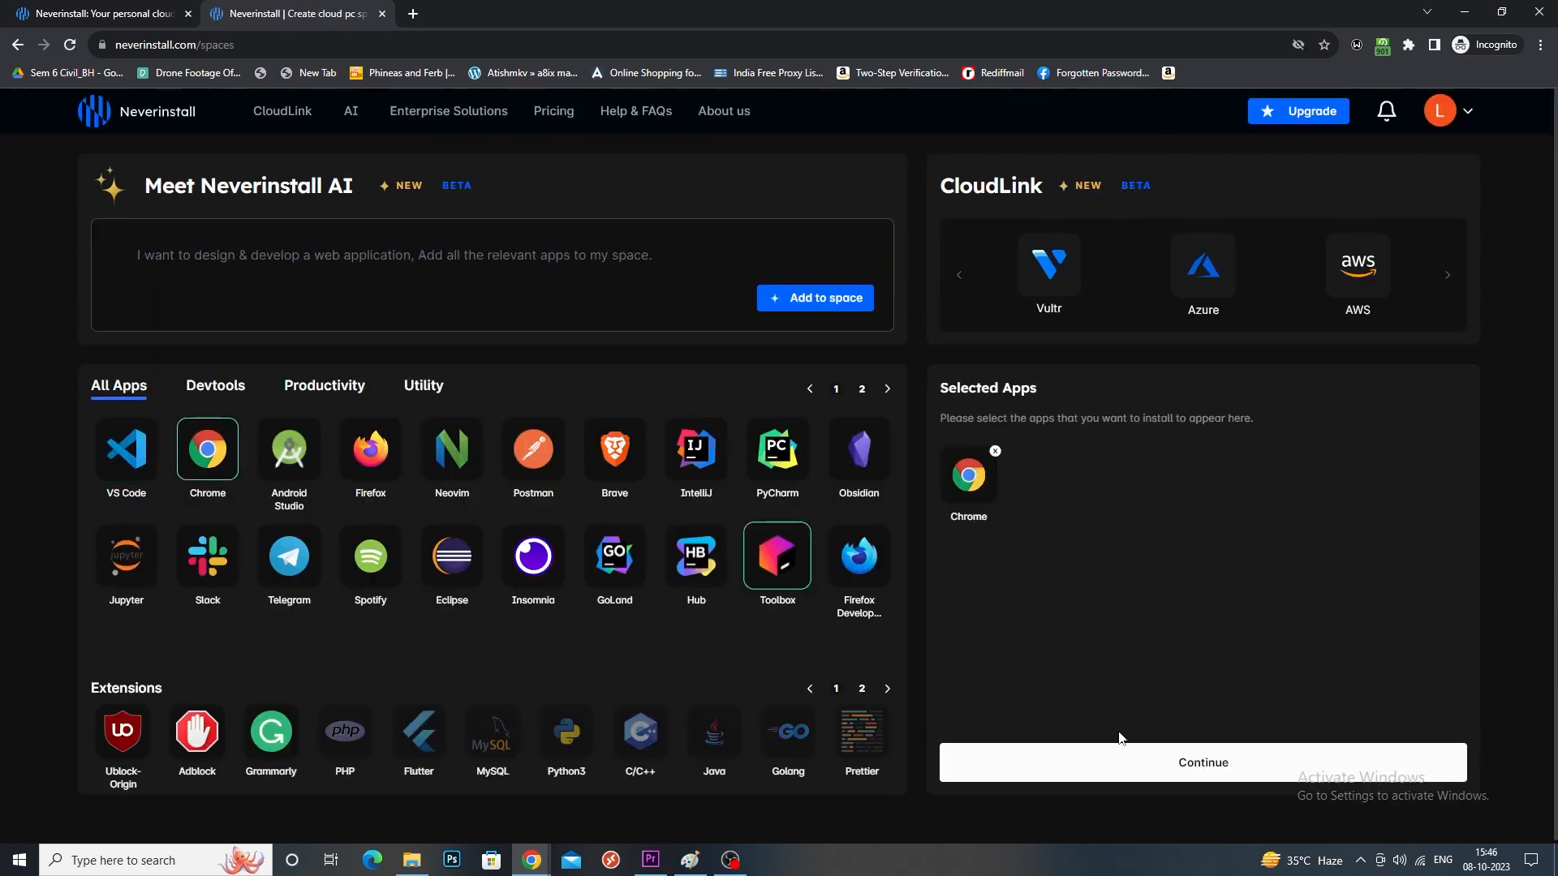
- Create a new Chrome space on Neverinstall Cloud in the Asia (Singapore) region
left_click(1198, 764)
left_click(1353, 423)
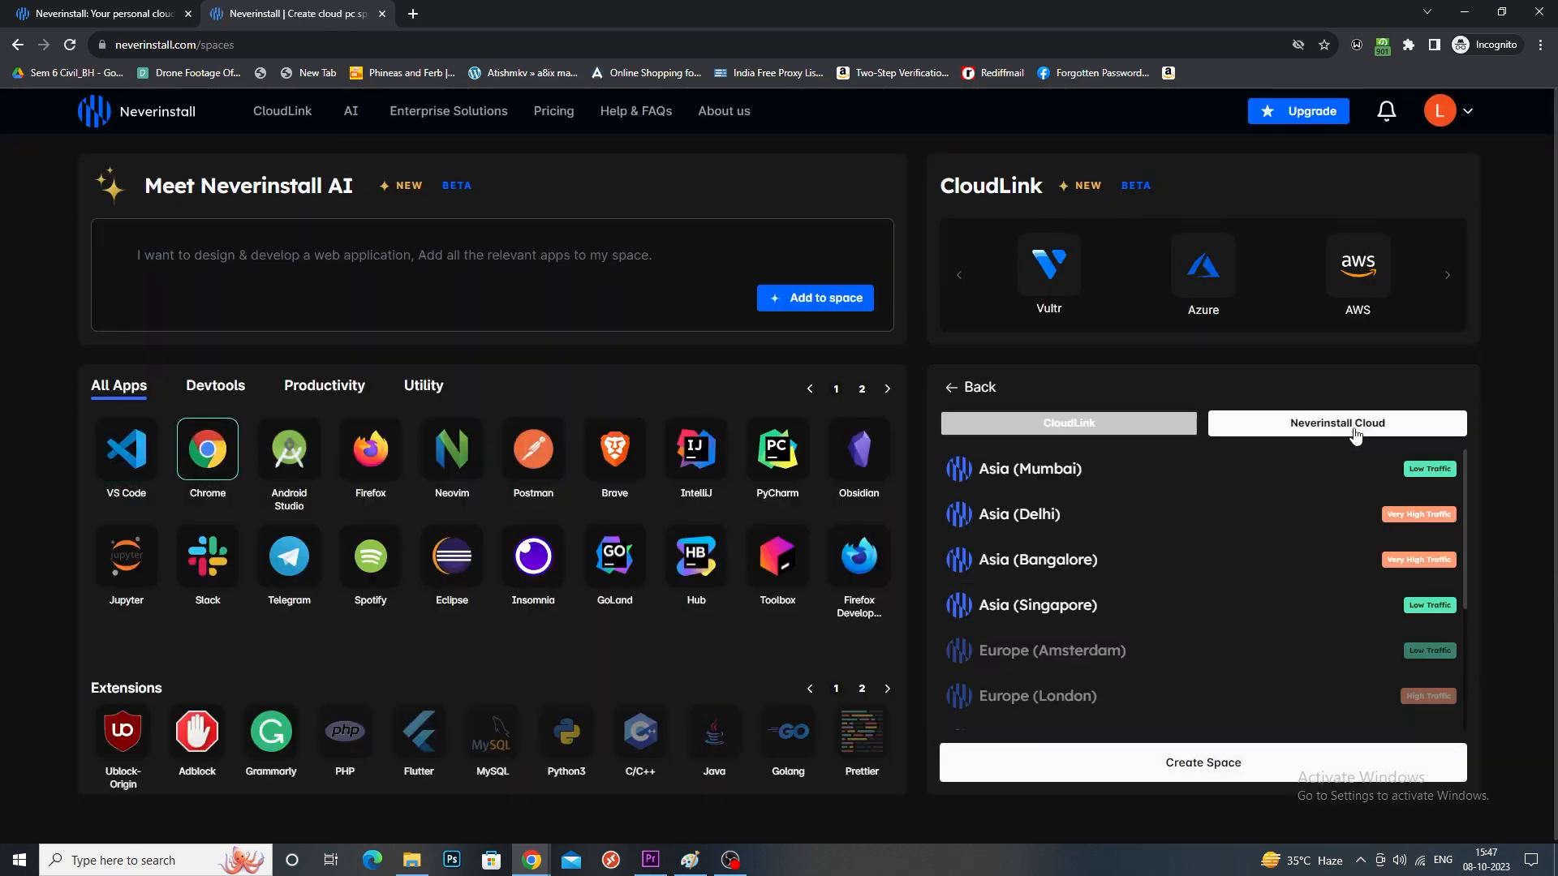
scroll(1294, 665, "down", 3)
scroll(1293, 660, "up", 4)
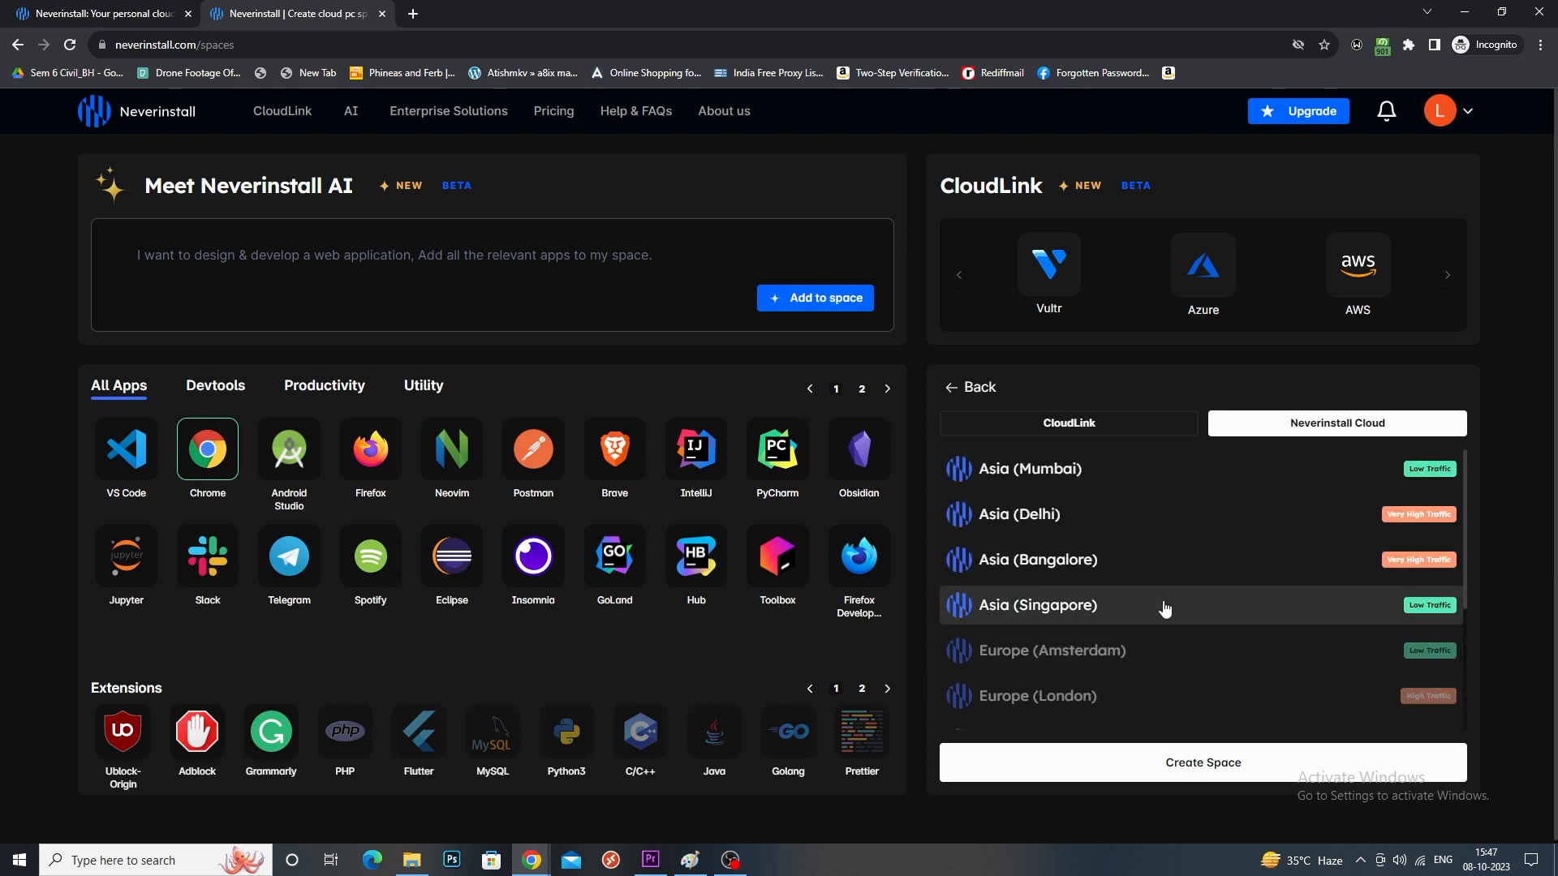
left_click(1232, 767)
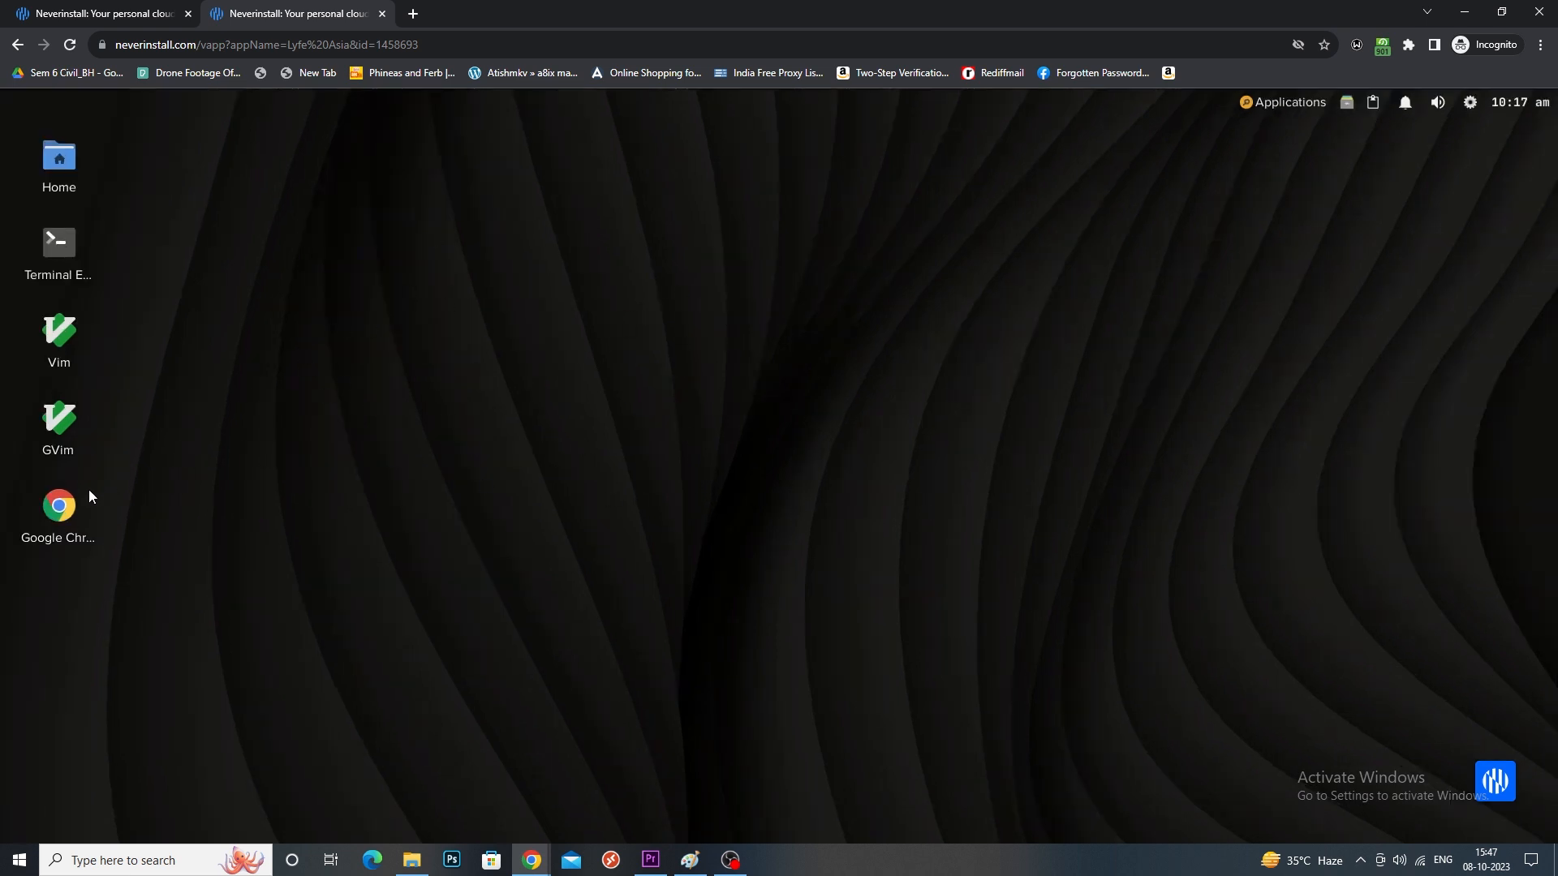
- Launch Google Chrome on the cloud desktop, allowing clipboard access and accepting the default welcome options
double_click(61, 508)
left_click(250, 137)
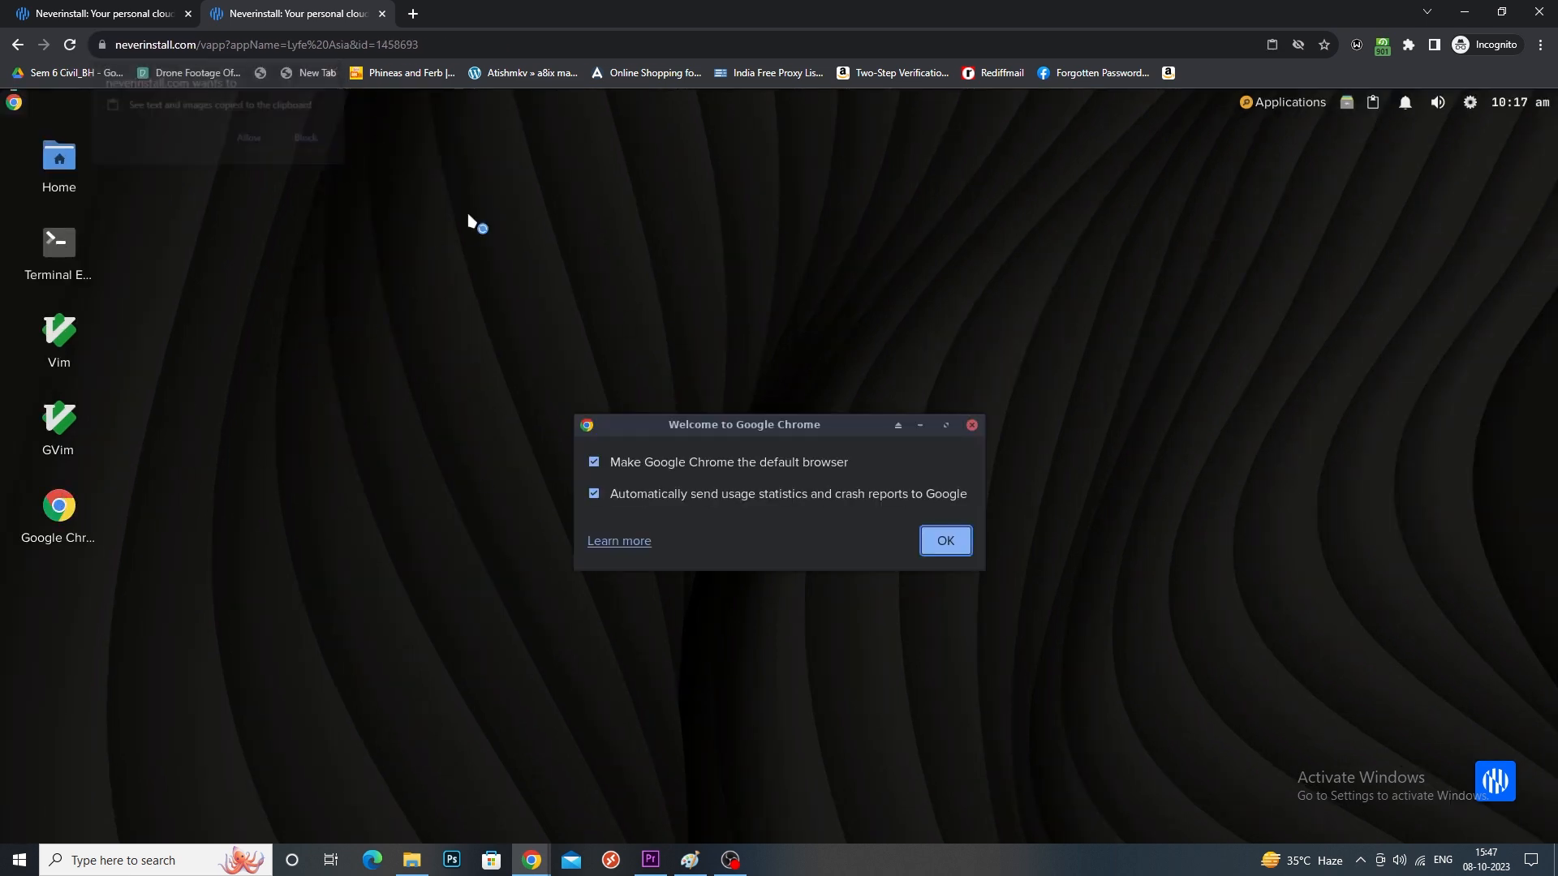
left_click(946, 541)
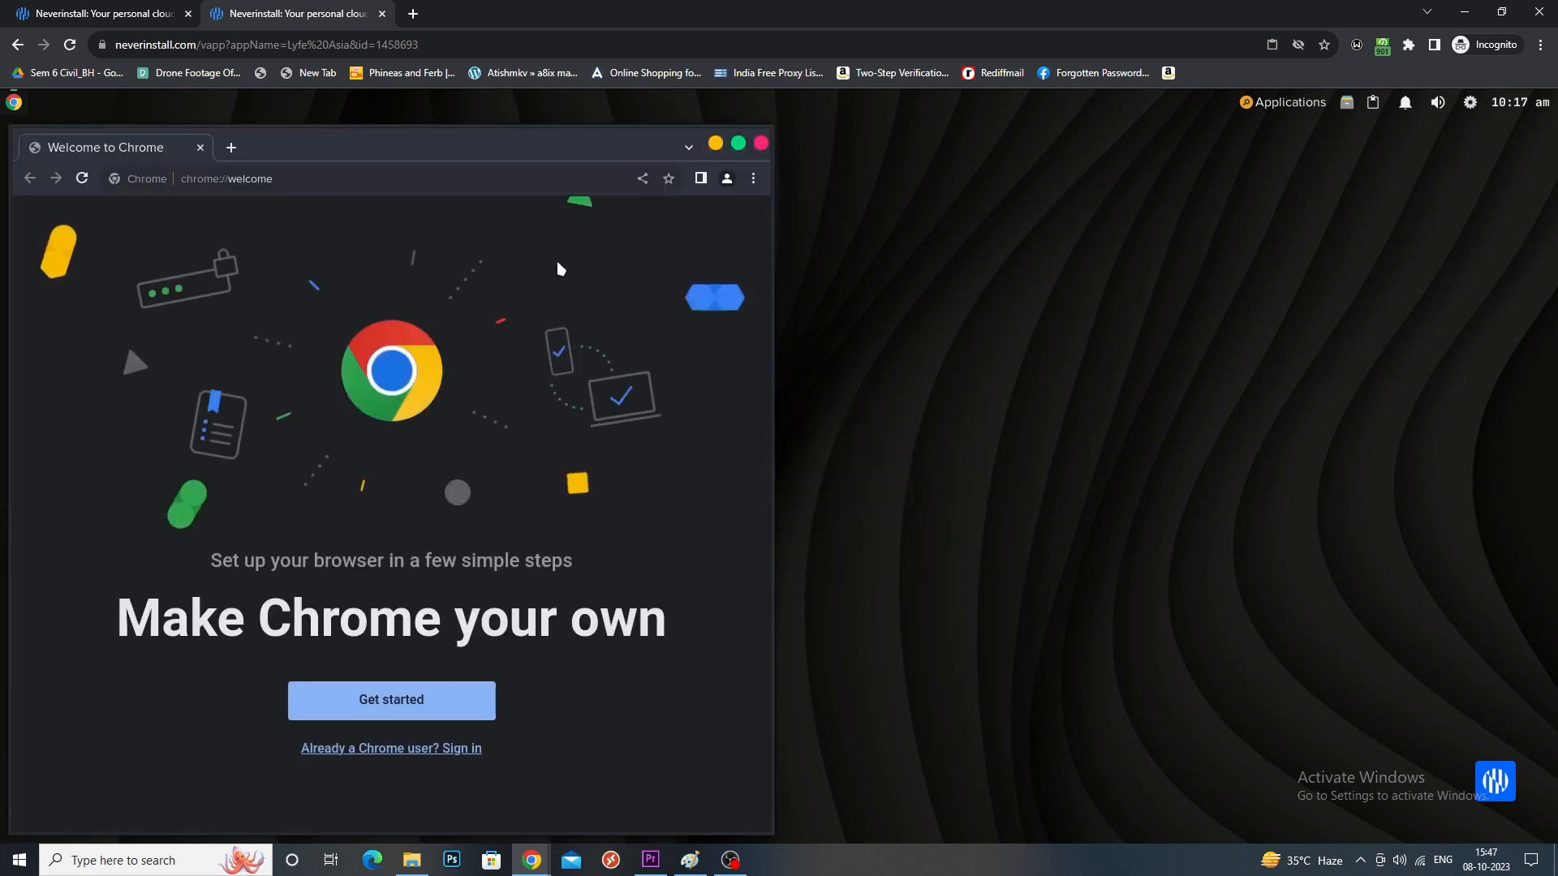
- Search Google for "my location" in the cloud Chrome and block the site's location request
left_click(497, 181)
key("BackSpace")
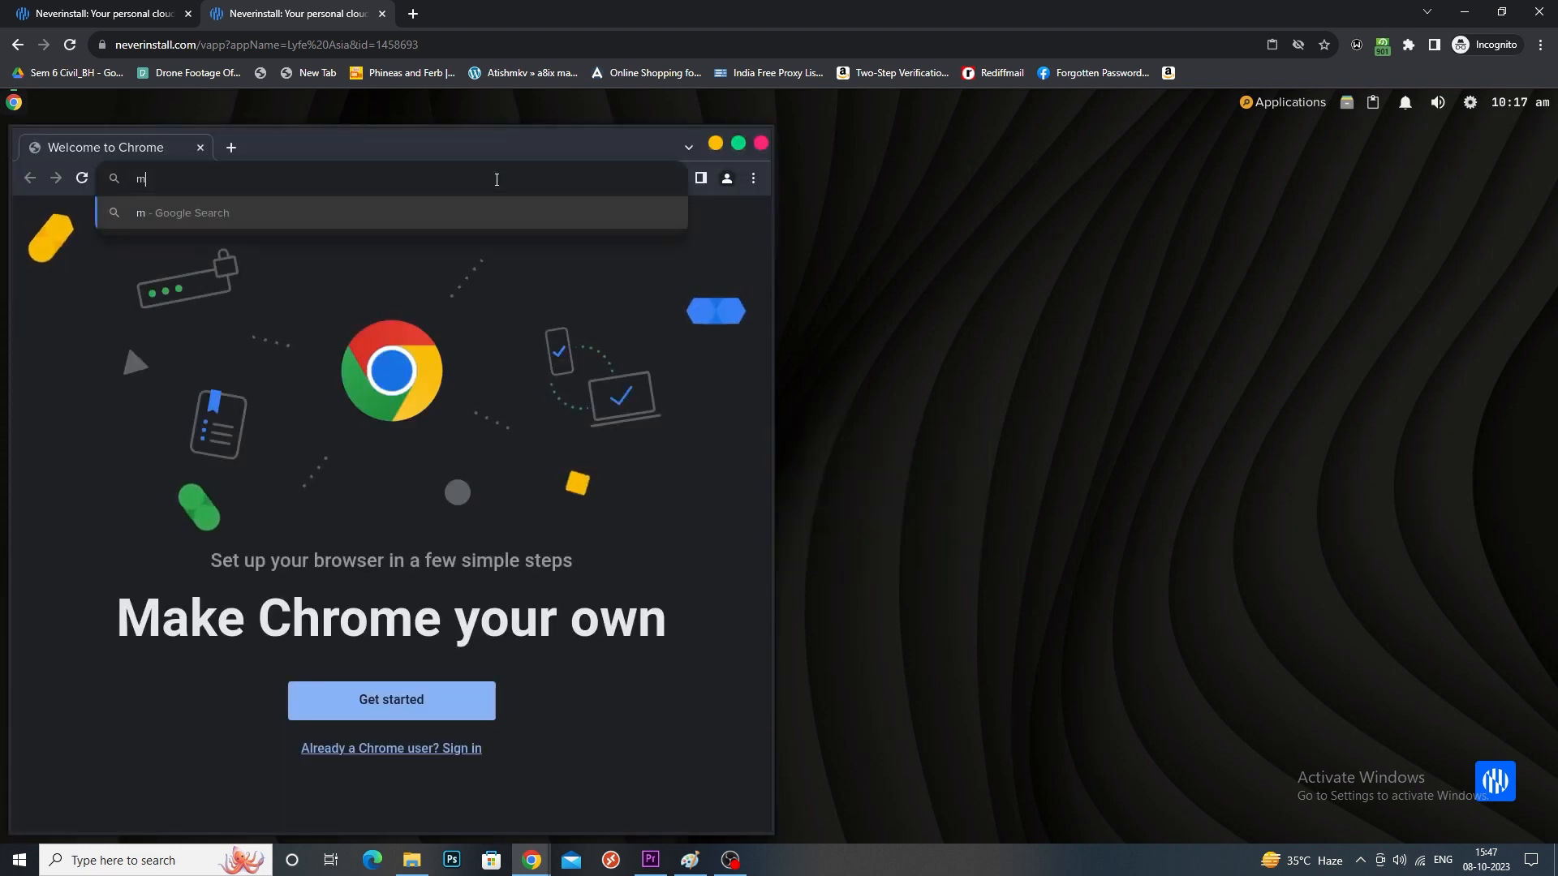
type("my ")
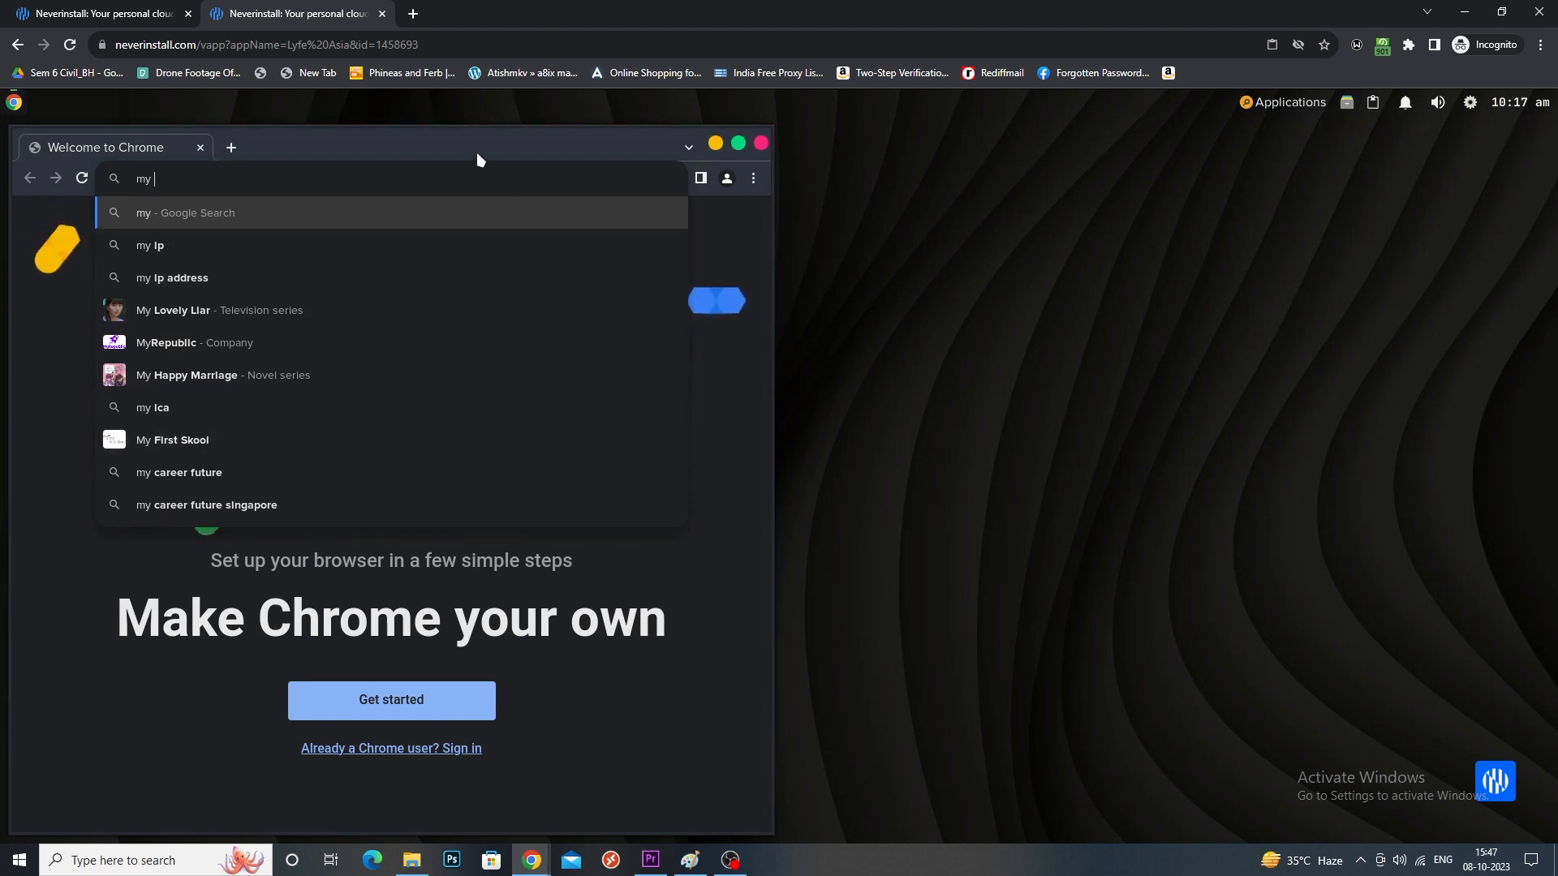
type("l")
left_click(463, 297)
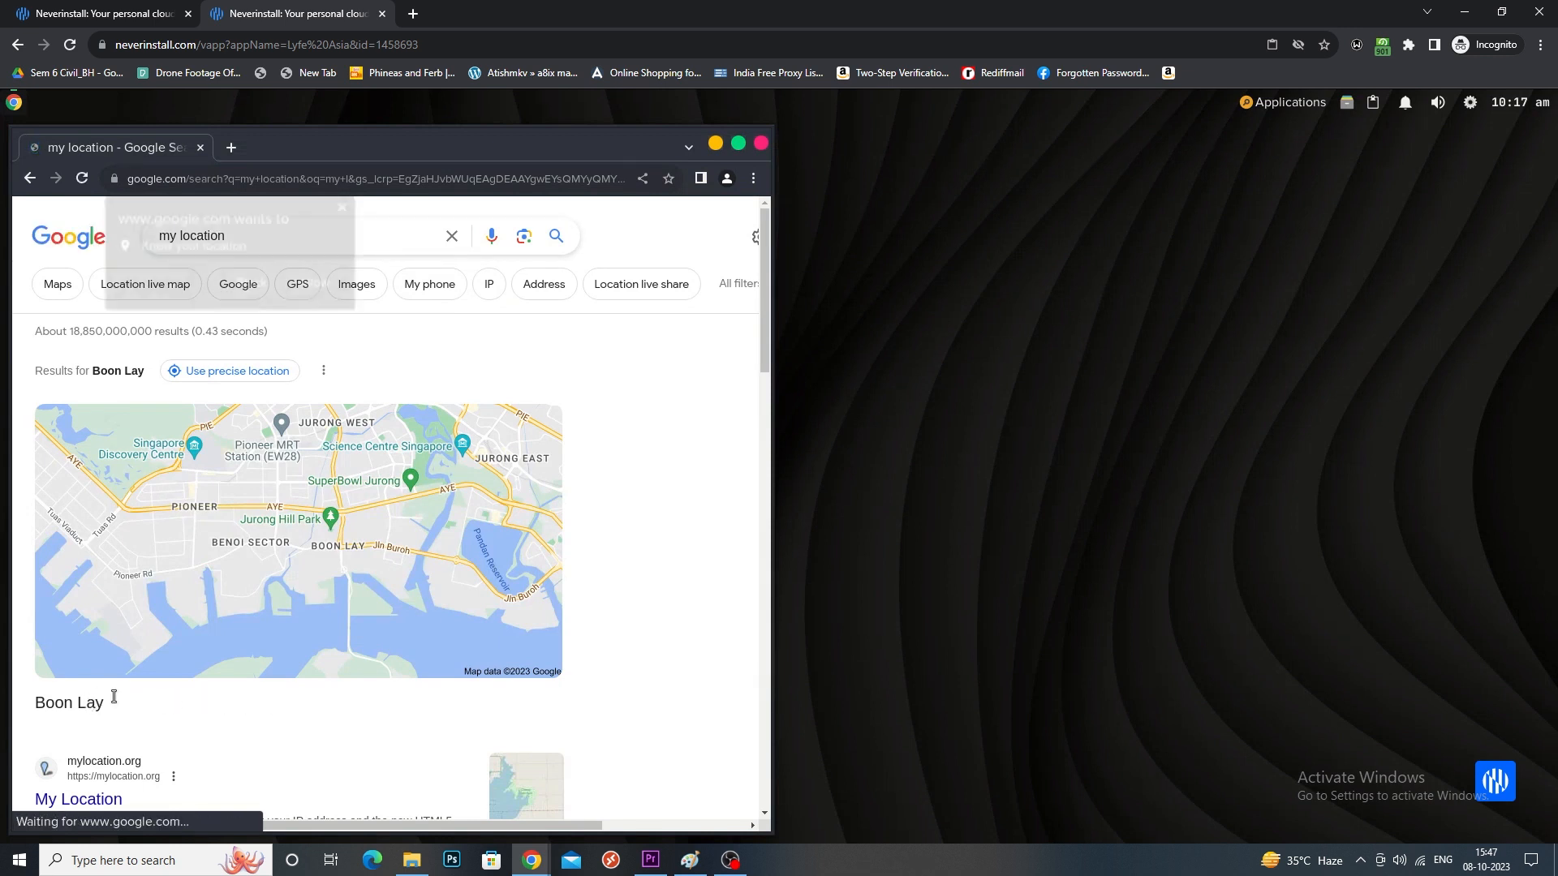
left_click(258, 283)
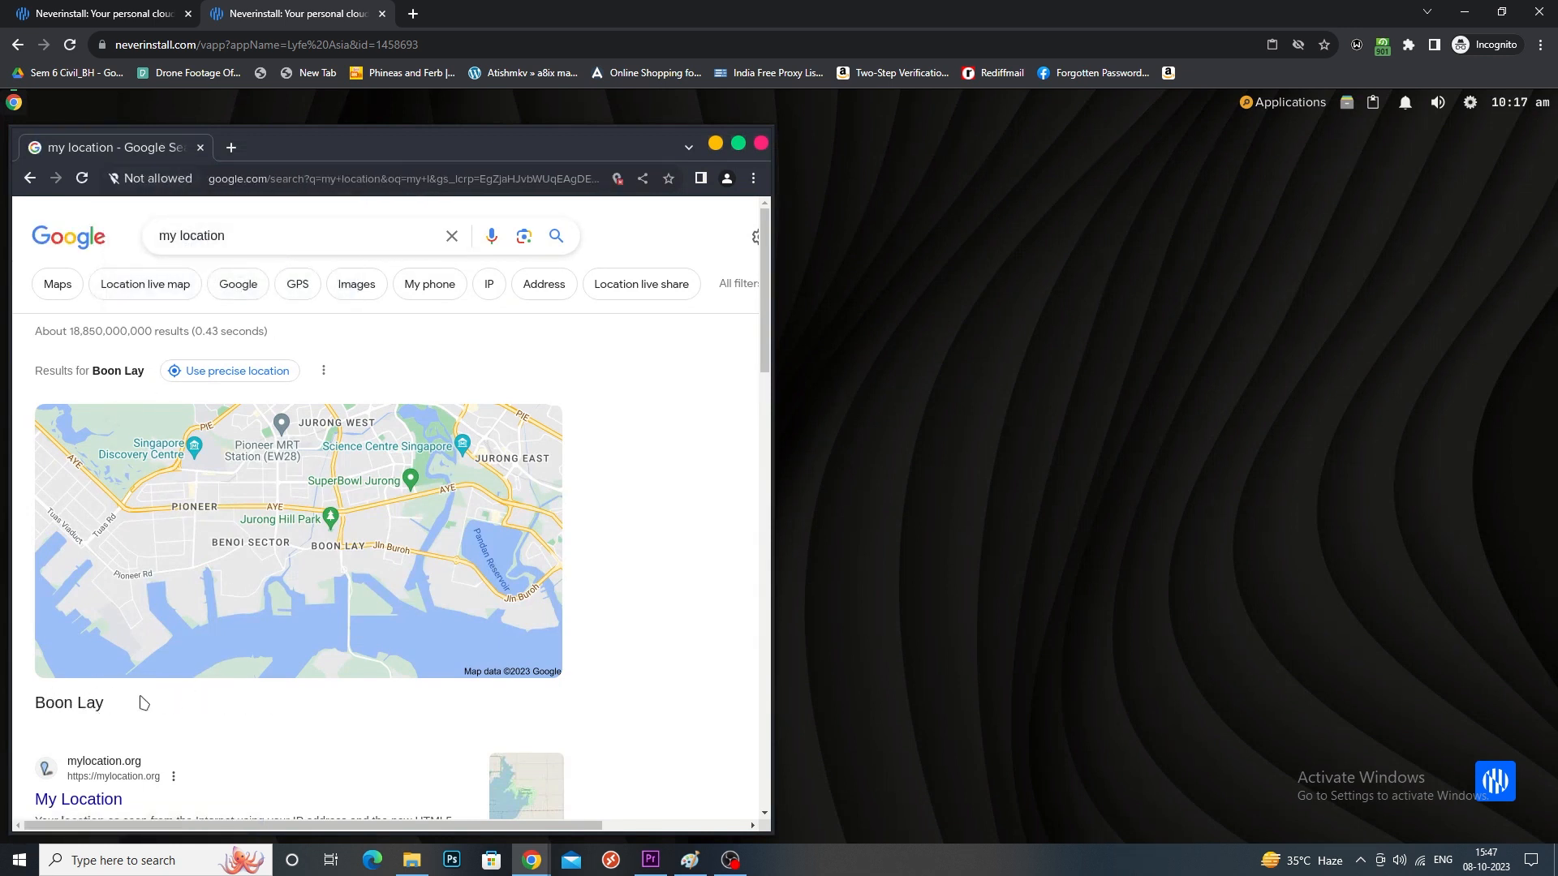
- Review the "my location" search results and map, and close the cloud Chrome window
scroll(195, 673, "down", 6)
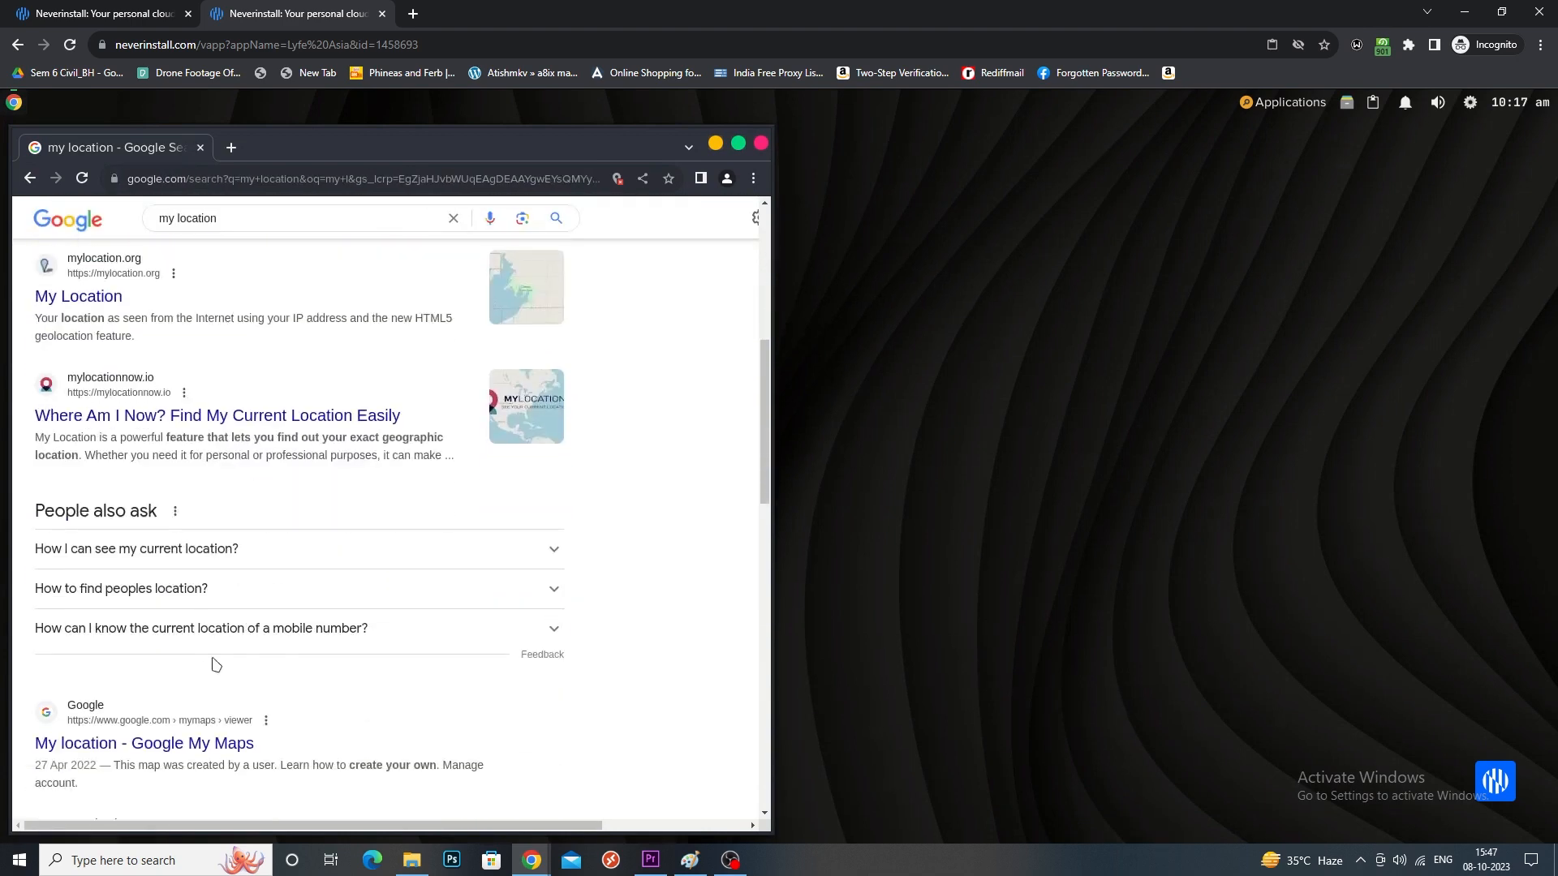
scroll(497, 584, "up", 6)
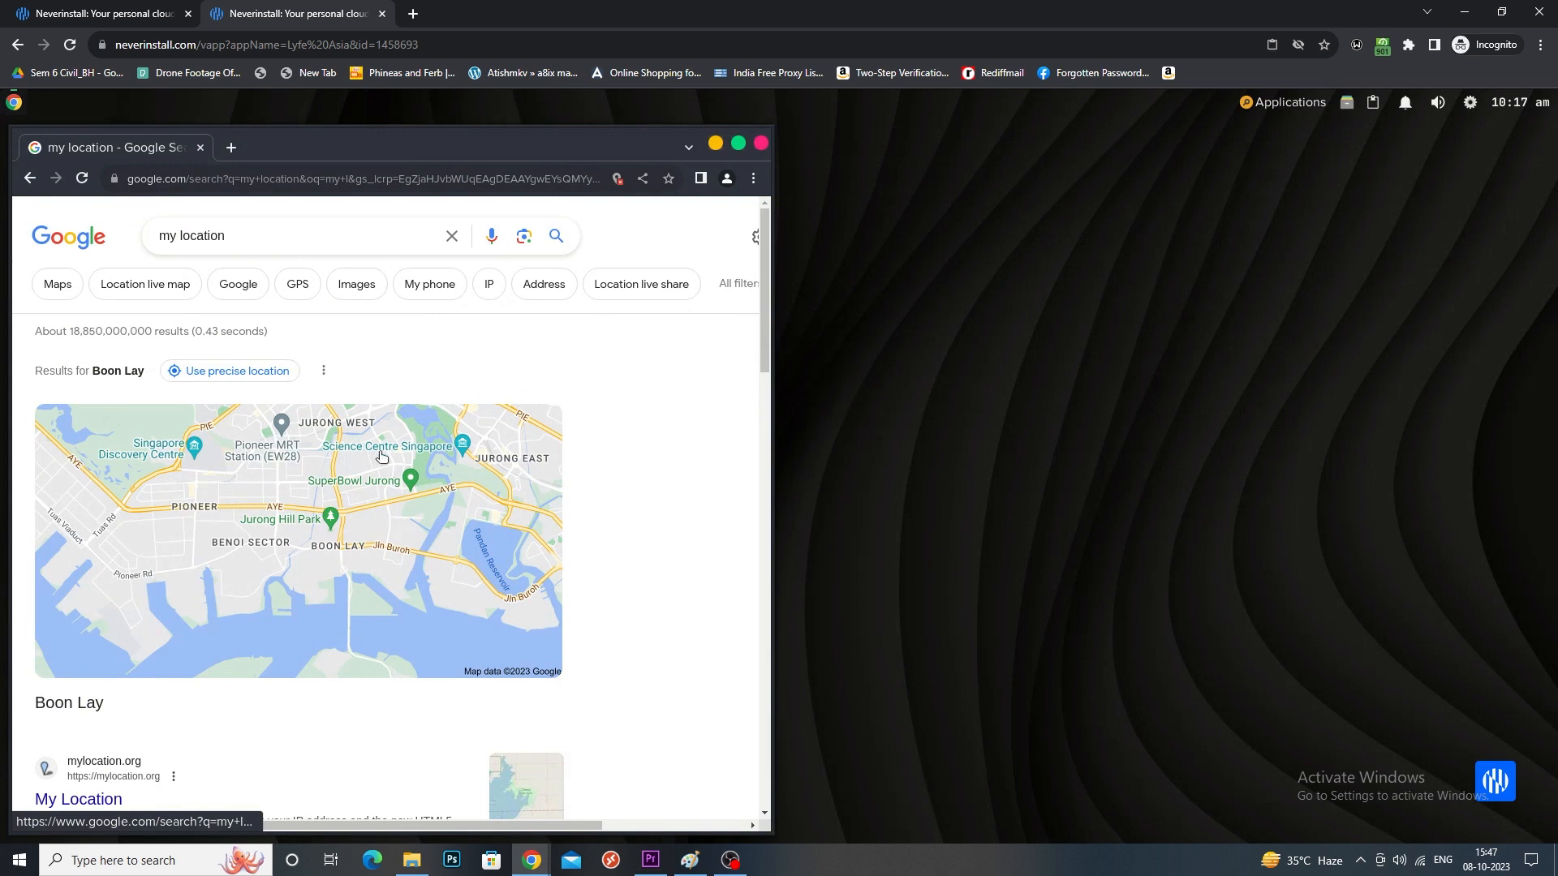
left_click(761, 143)
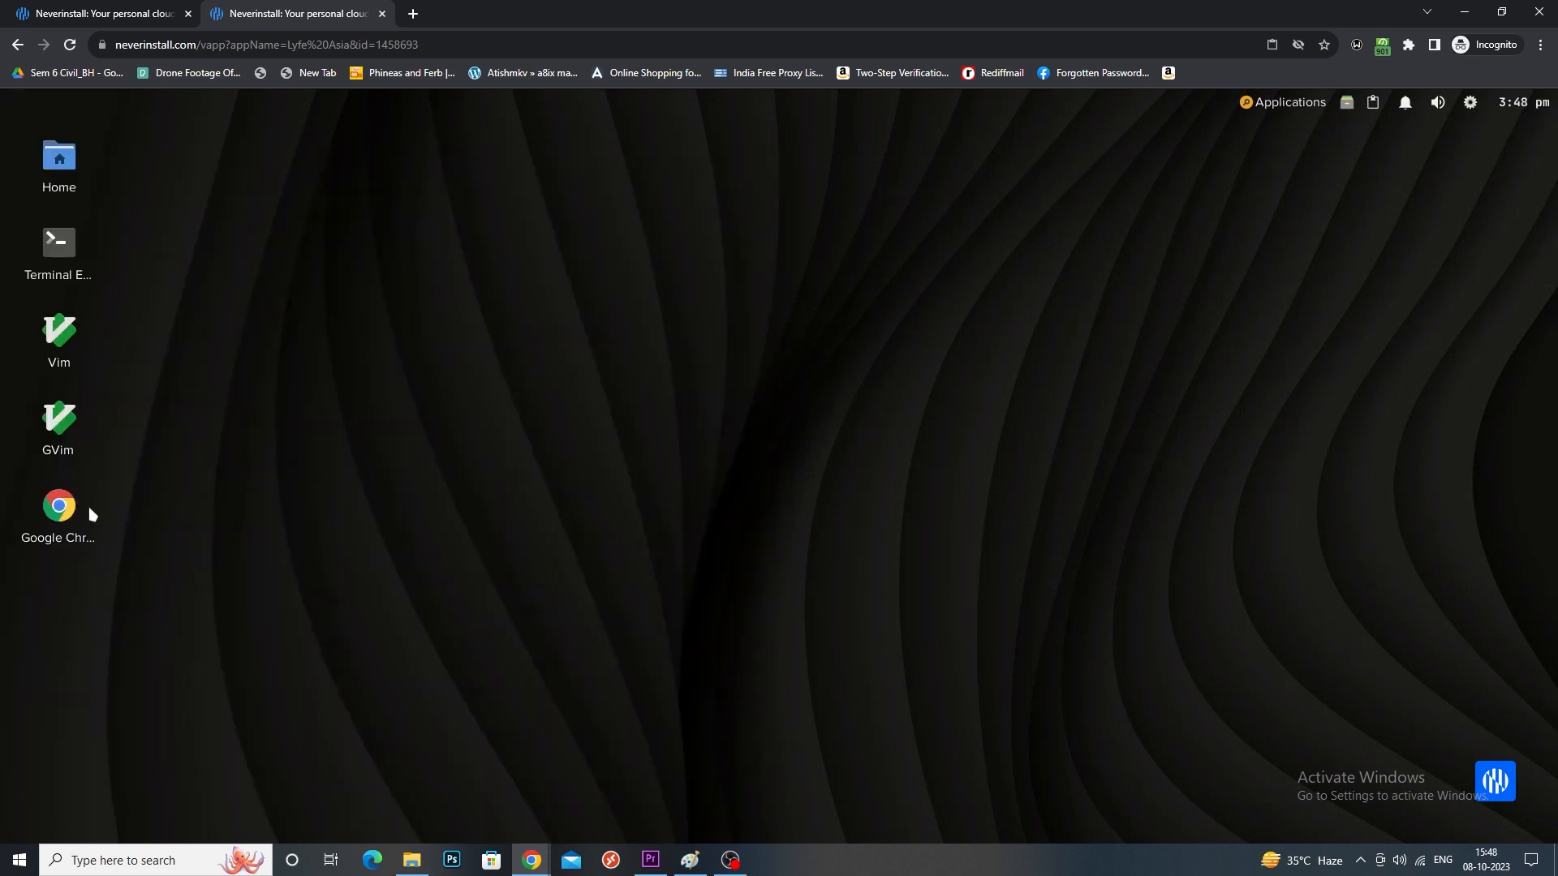
- Open and exit the cloud desktop's terminal, and browse the home, Desktop, Computer and Trash locations in the file manager before closing it
double_click(62, 264)
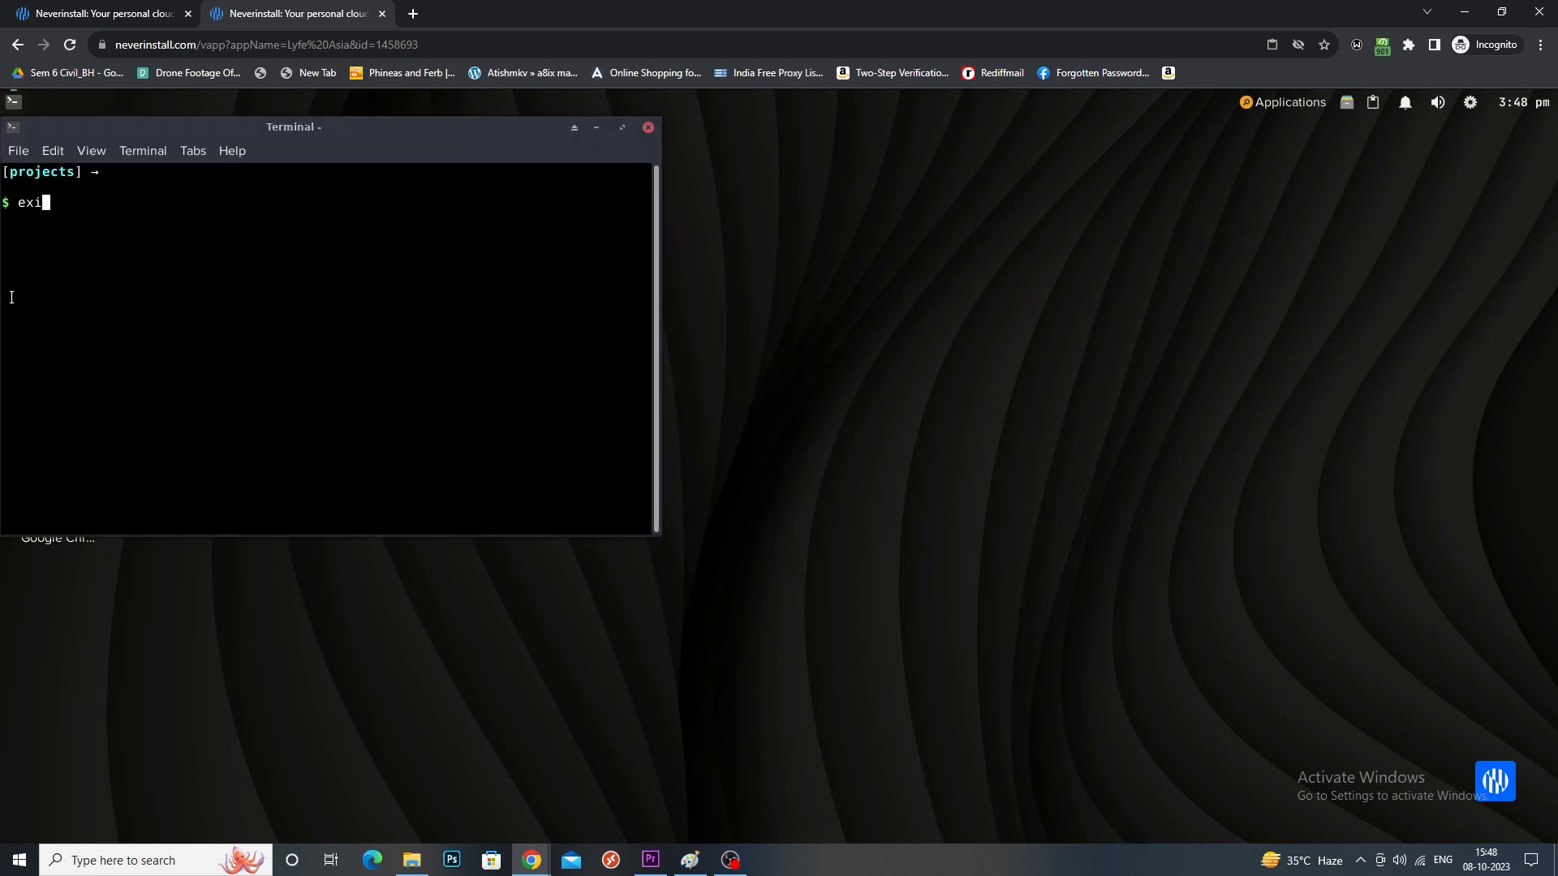
key("Return")
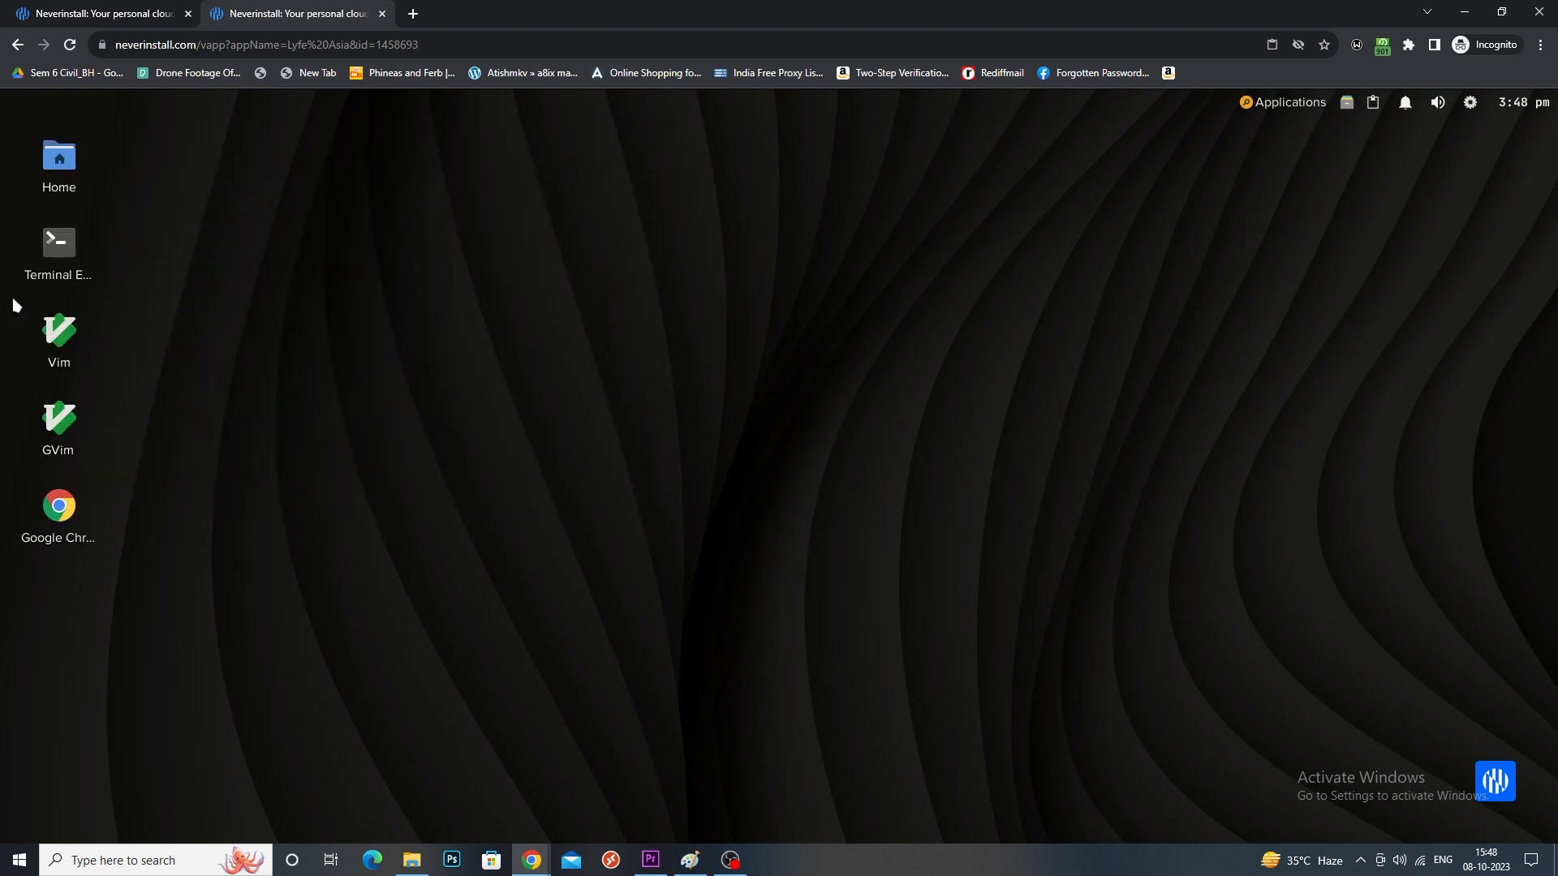
double_click(57, 169)
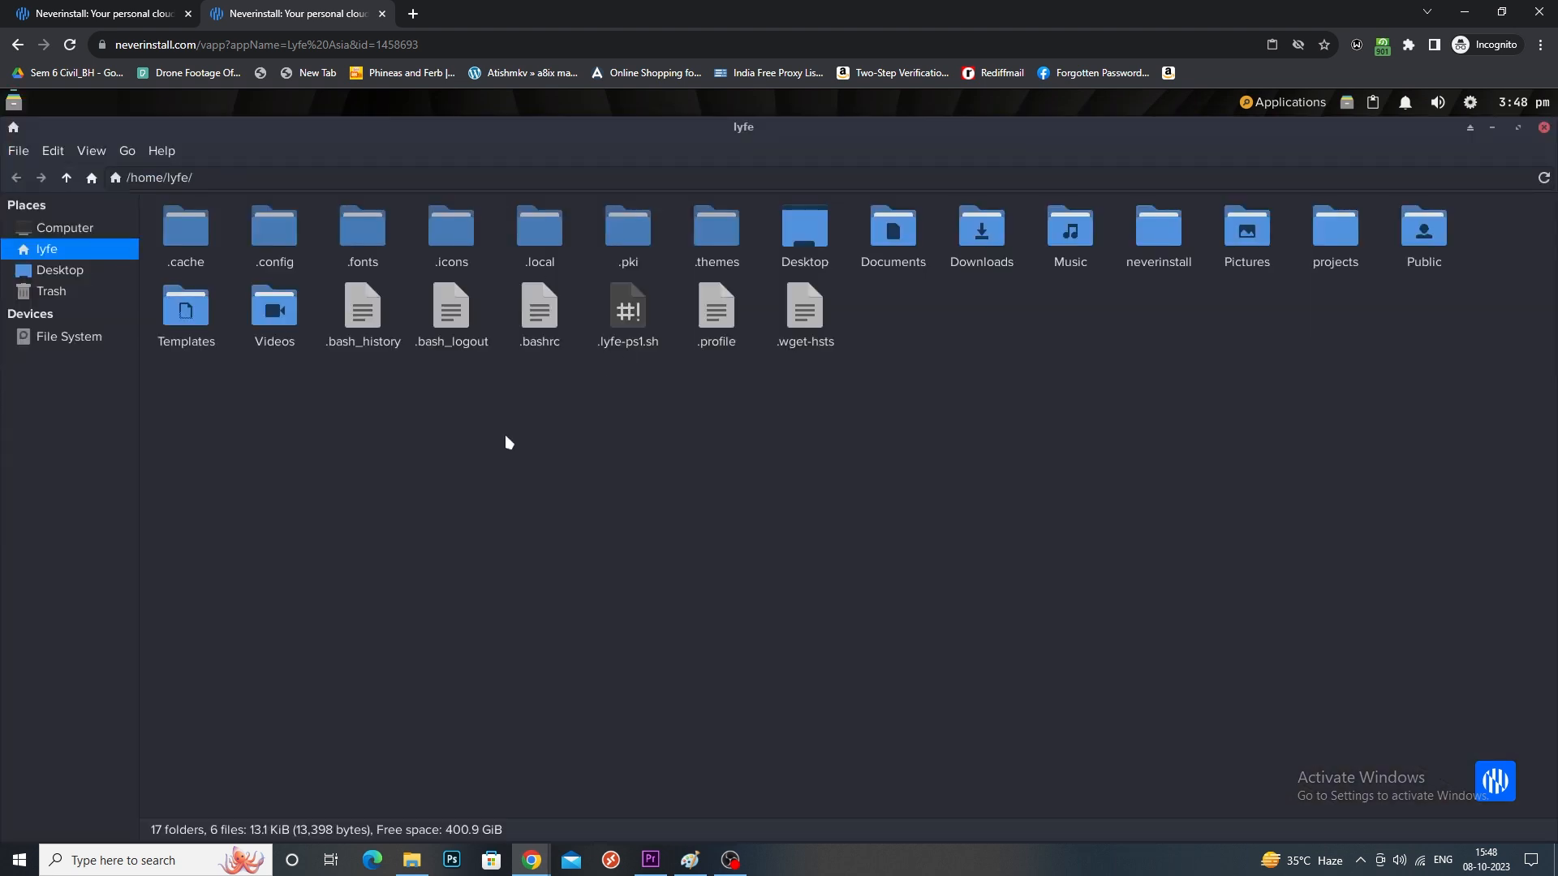
double_click(292, 315)
left_click(50, 276)
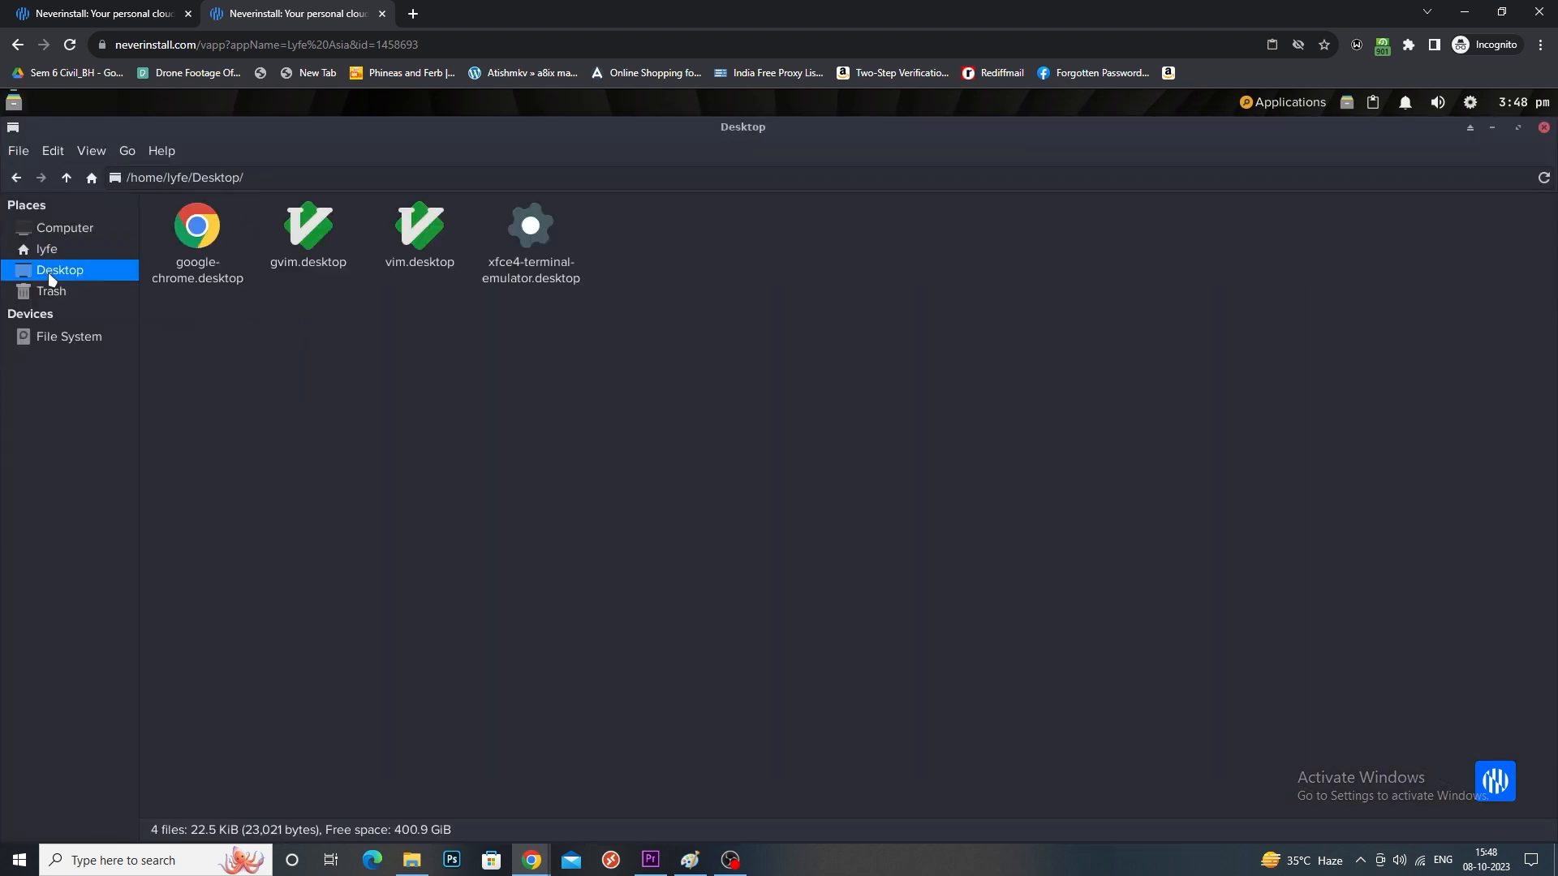
left_click(50, 230)
left_click(45, 275)
left_click(48, 293)
left_click(1544, 128)
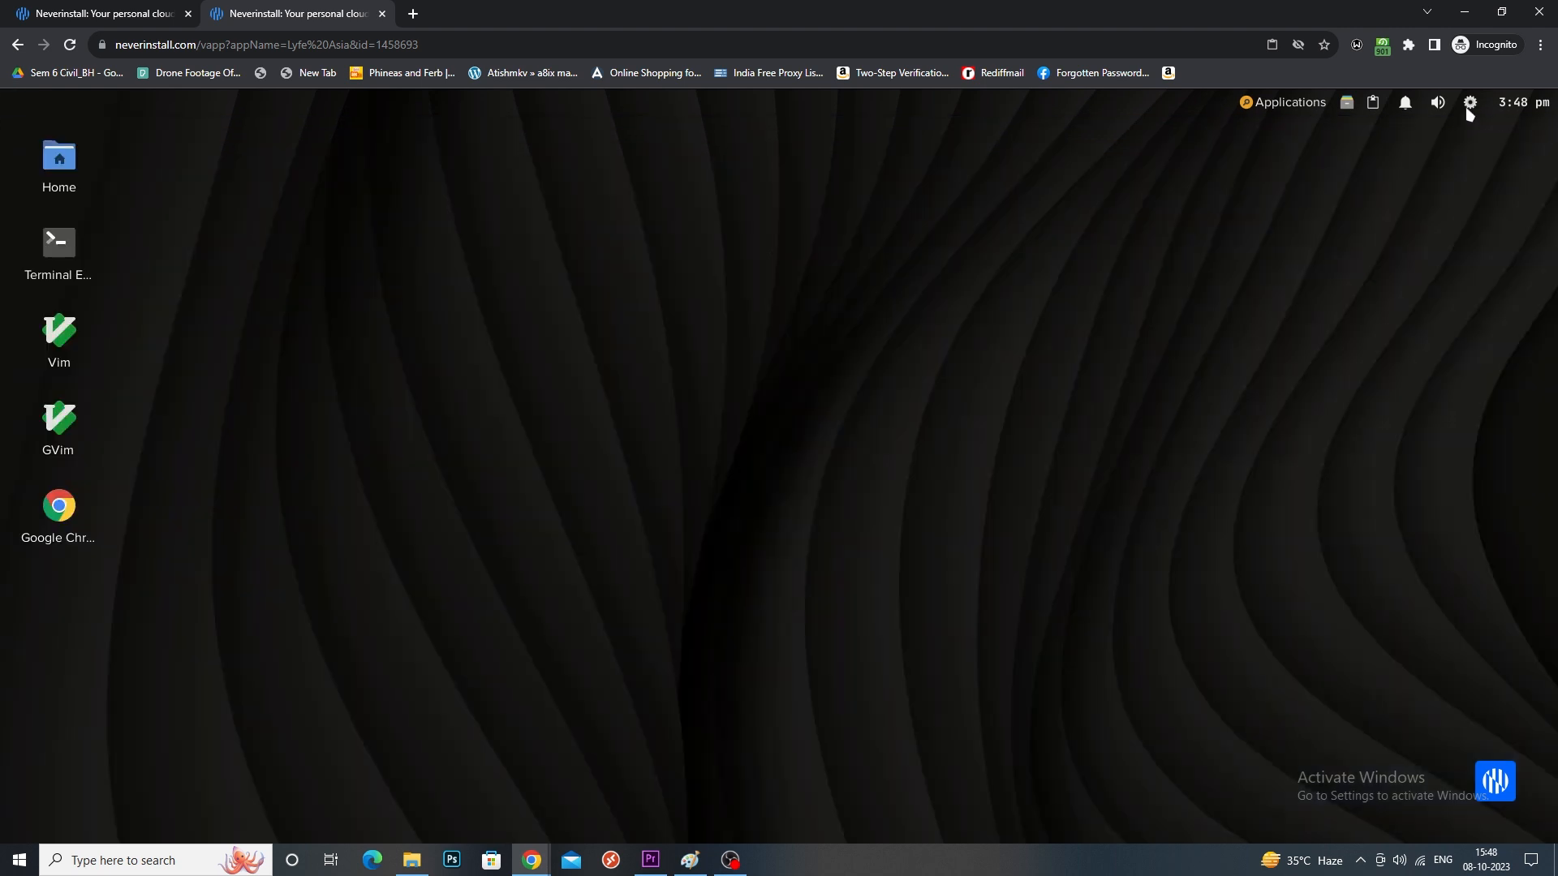
- Examine the setting categories in the cloud desktop's Settings window down to Settings Editor, and close it
left_click(1468, 106)
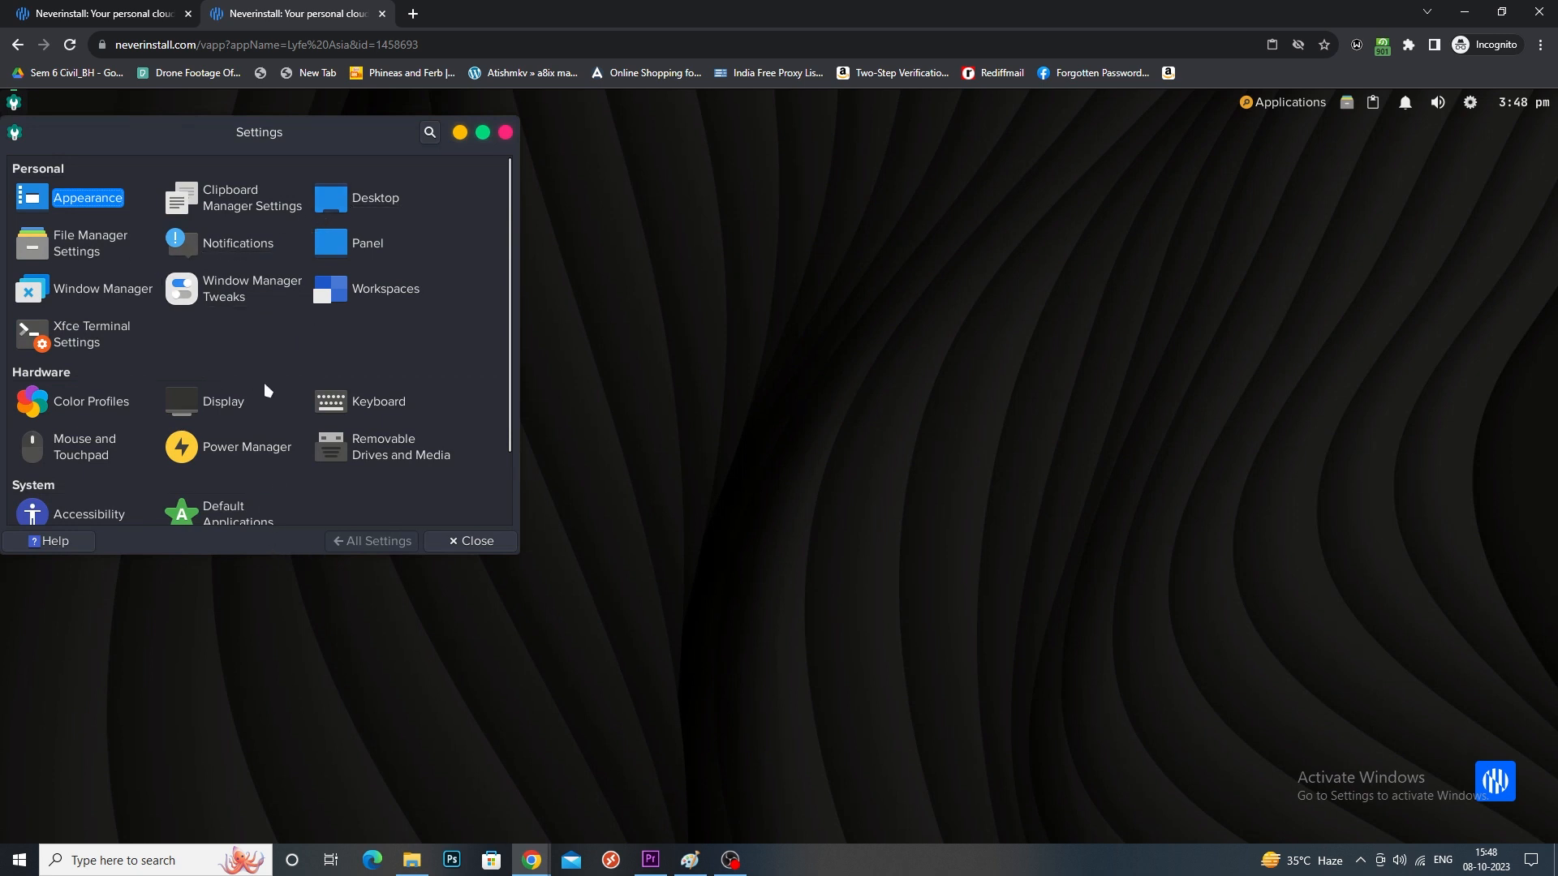
scroll(272, 377, "down", 2)
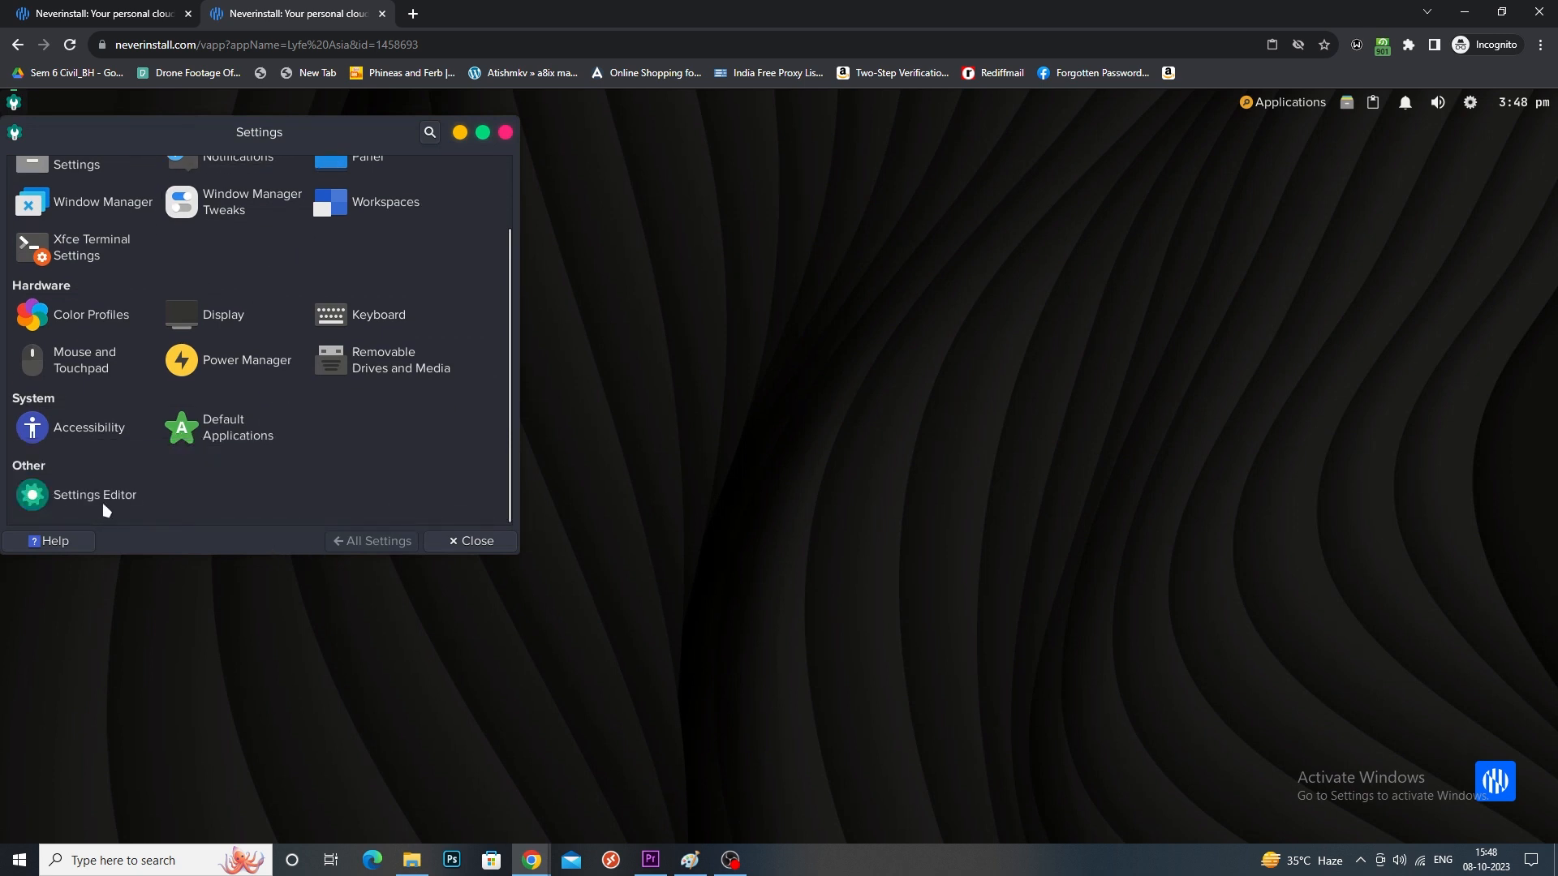
left_click(505, 133)
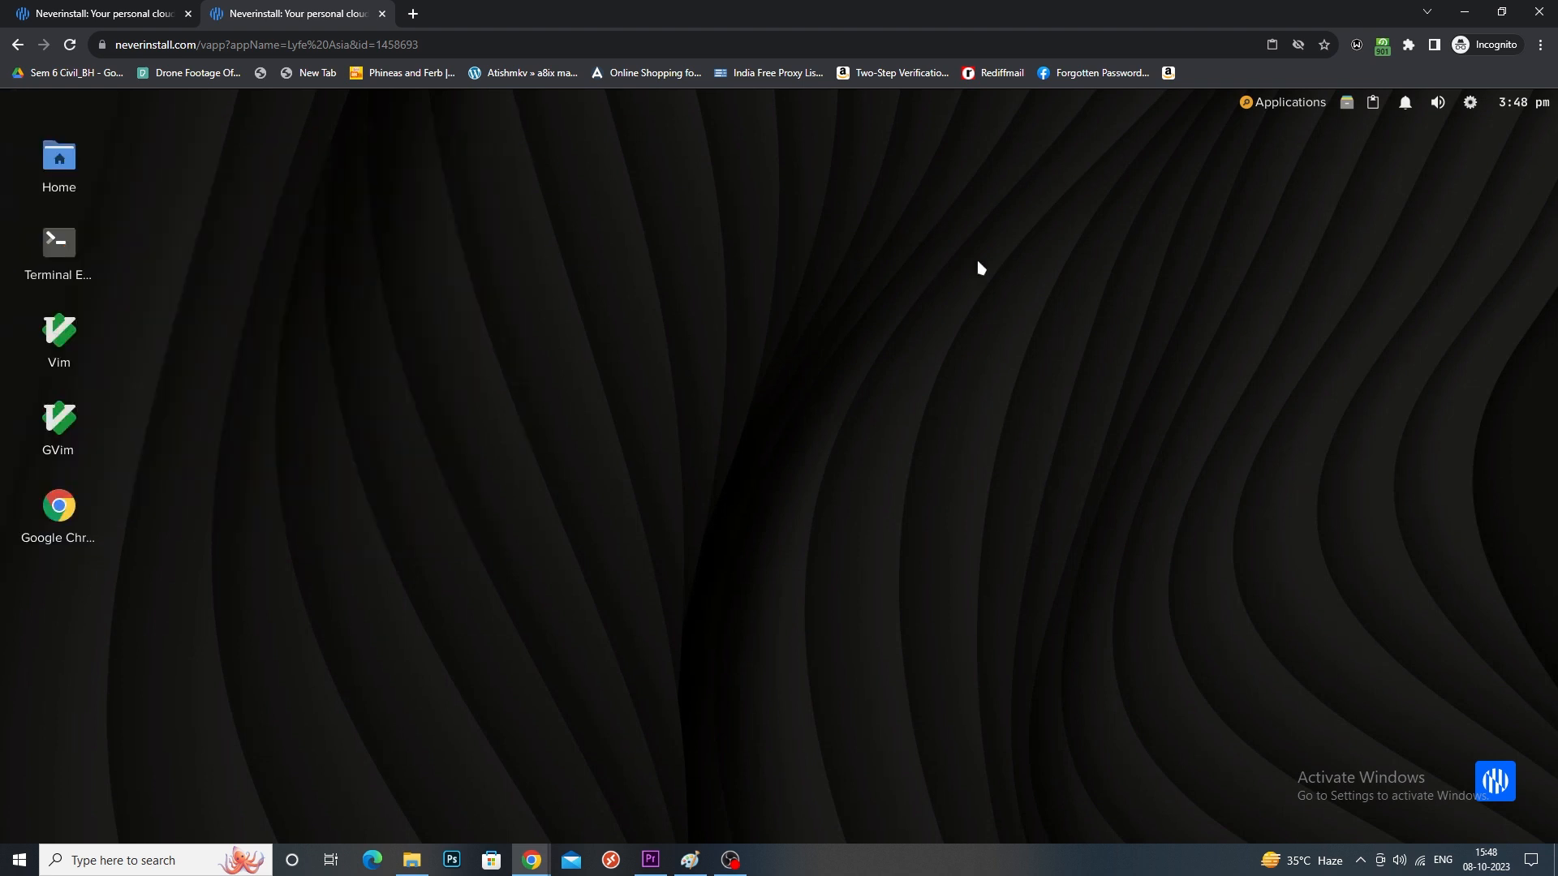
- Check the cloud desktop's notification options and clipboard, and dismiss both
left_click(1405, 105)
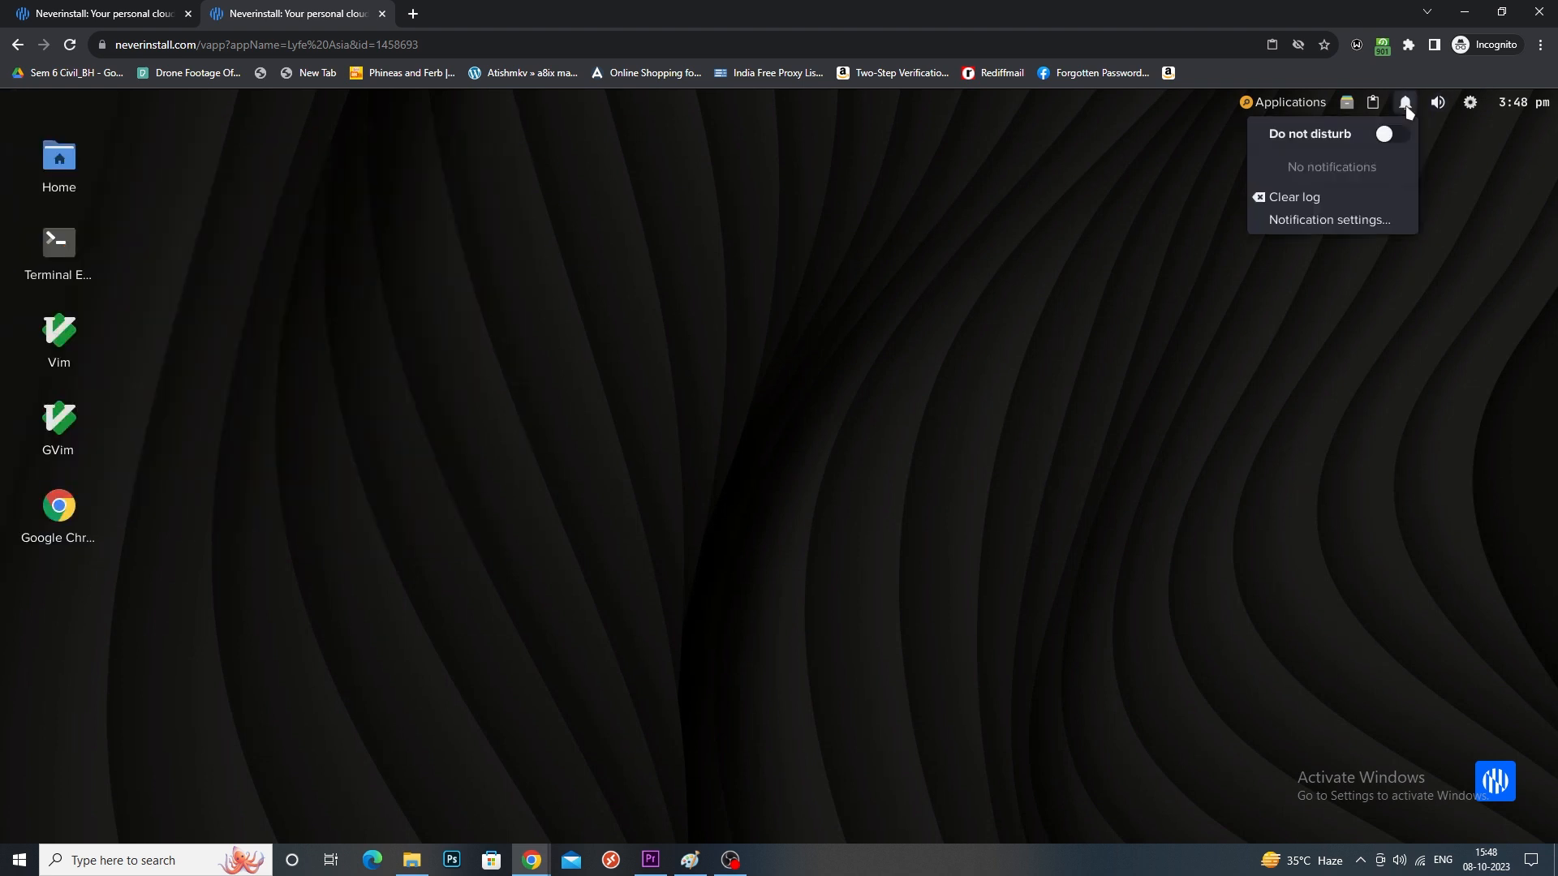
left_click(1406, 108)
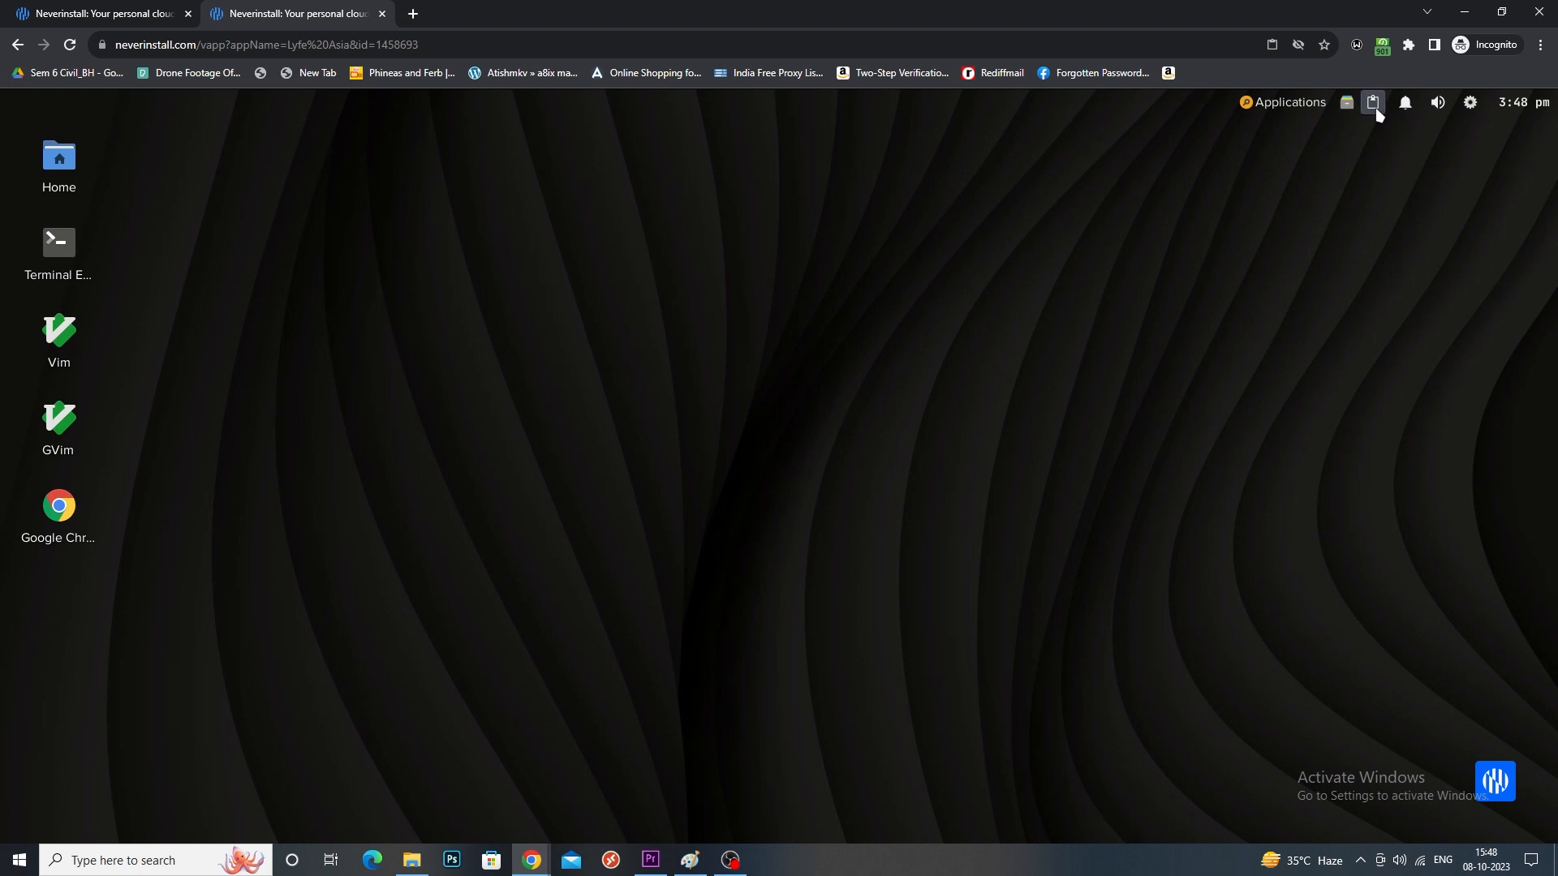
left_click(1372, 104)
left_click(1199, 258)
- Open GVim from the cloud desktop to view its start screen, and close it
double_click(71, 422)
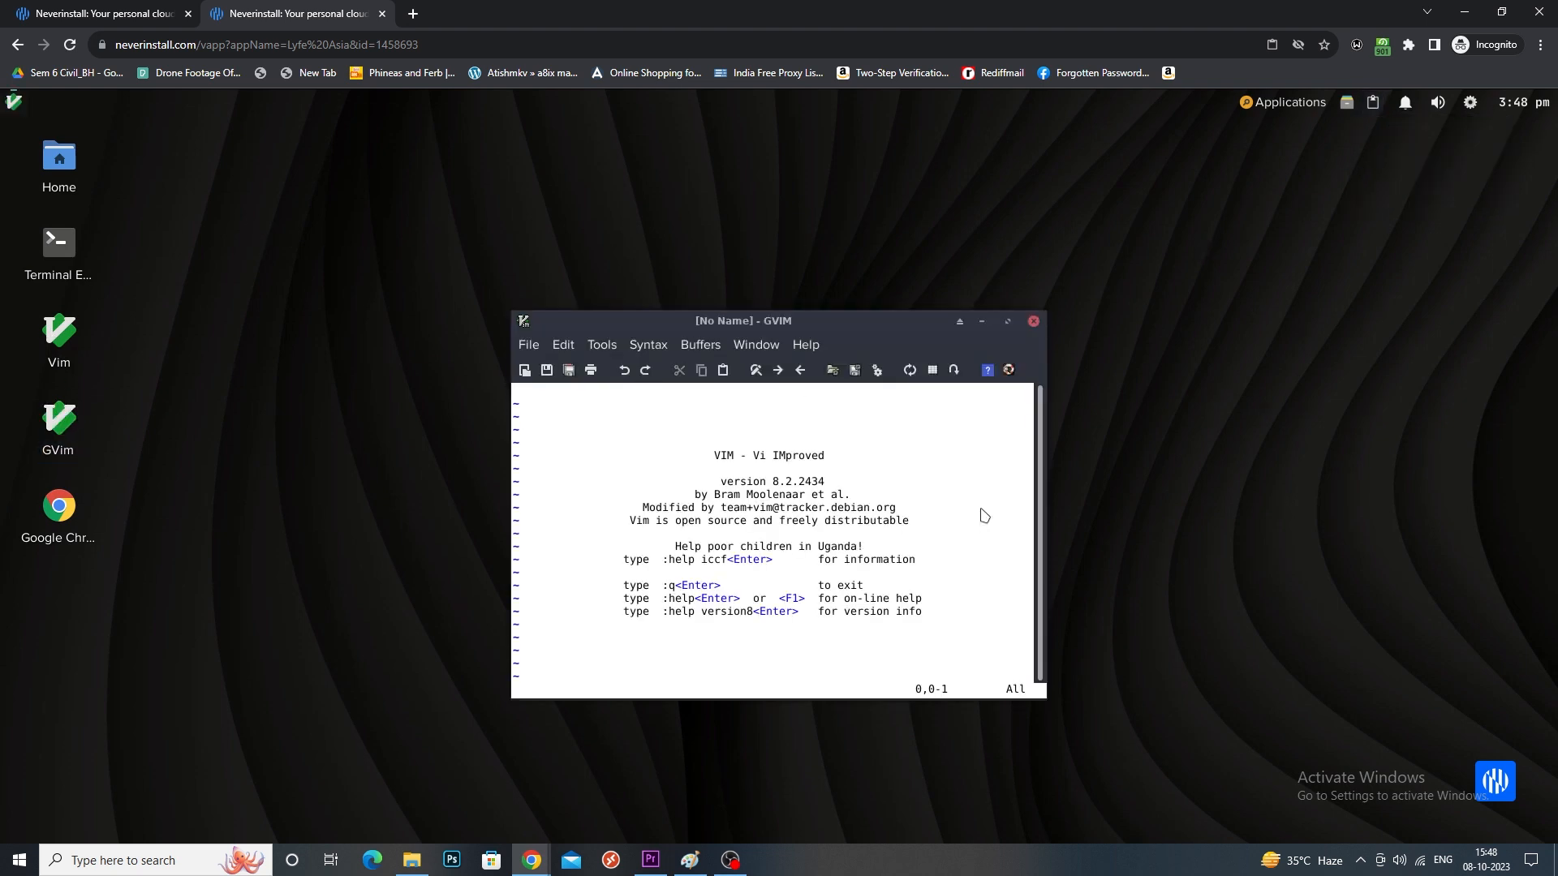
left_click(1033, 322)
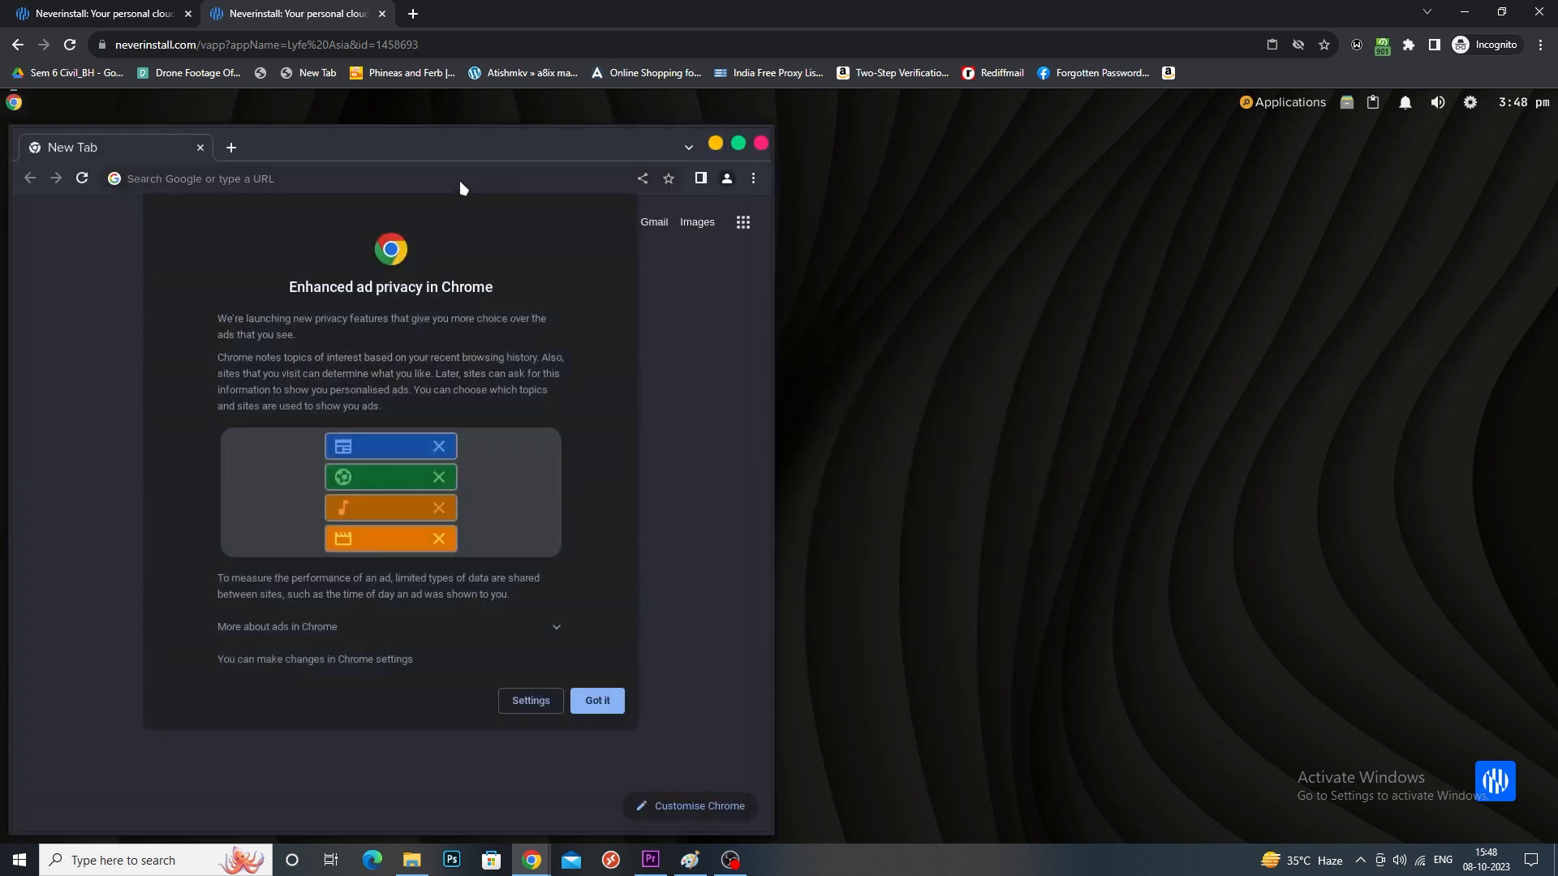
- Search Google for "y" in the cloud Chrome, open YouTube from the results and browse its home feed
left_click(357, 168)
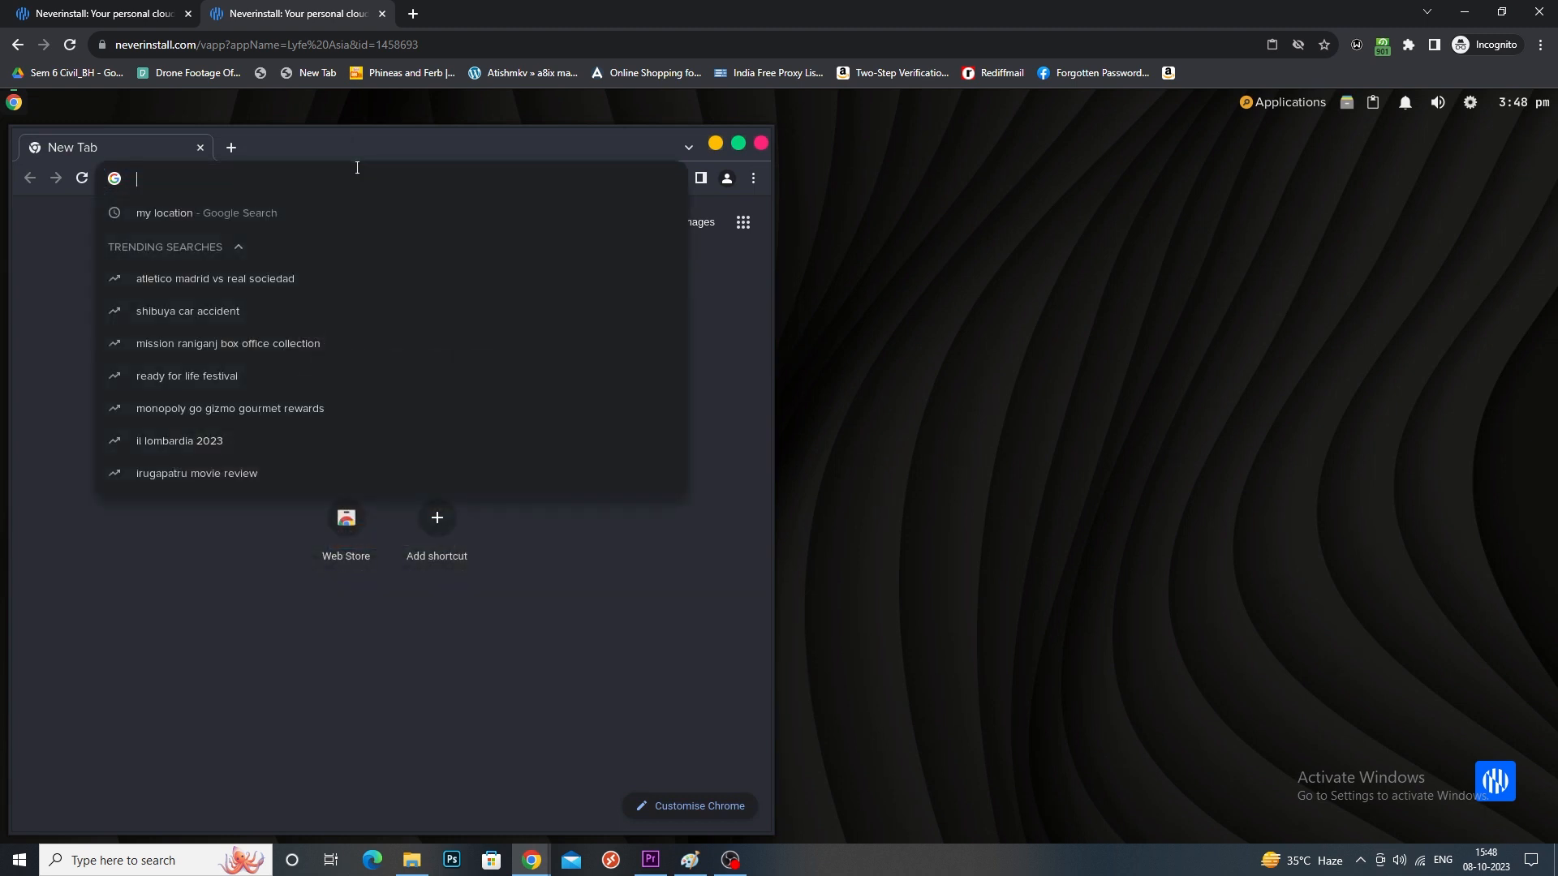
type("y")
key("Return")
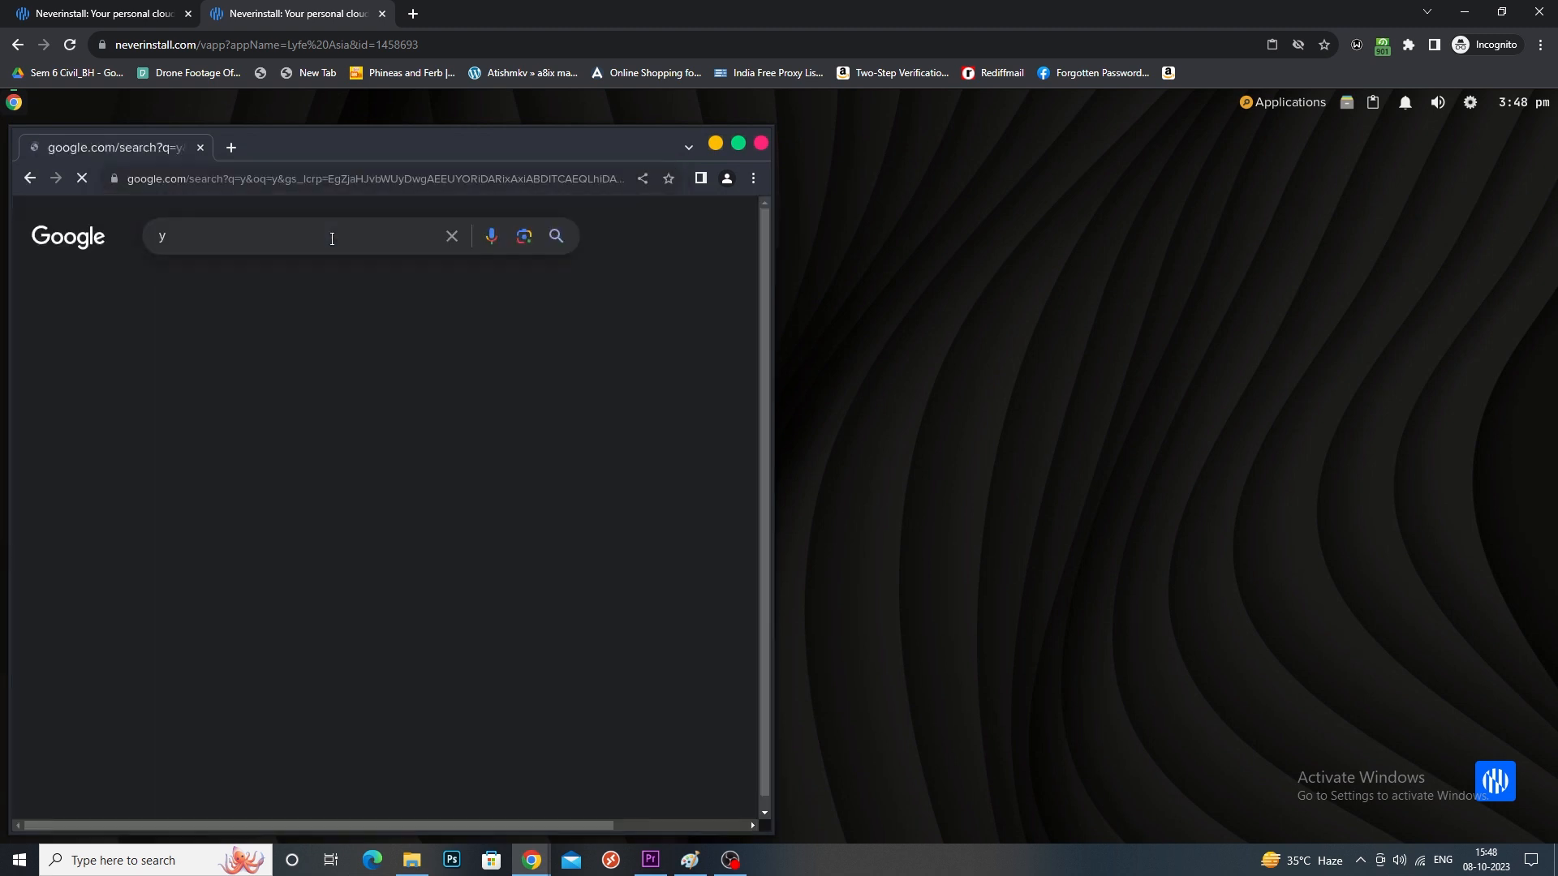
left_click(123, 400)
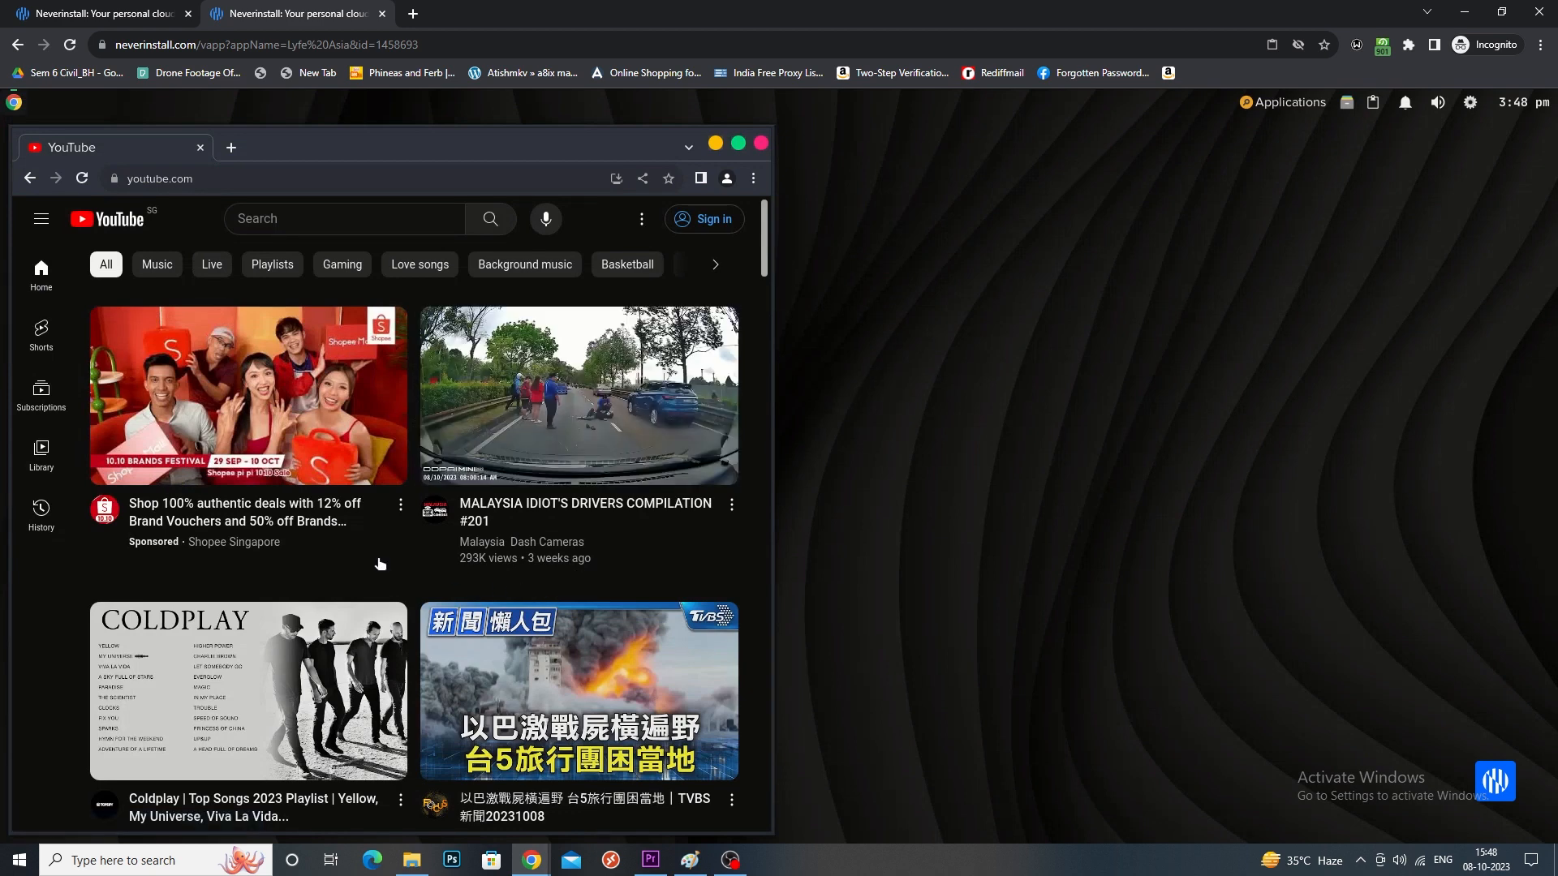
scroll(379, 563, "down", 5)
scroll(566, 533, "up", 4)
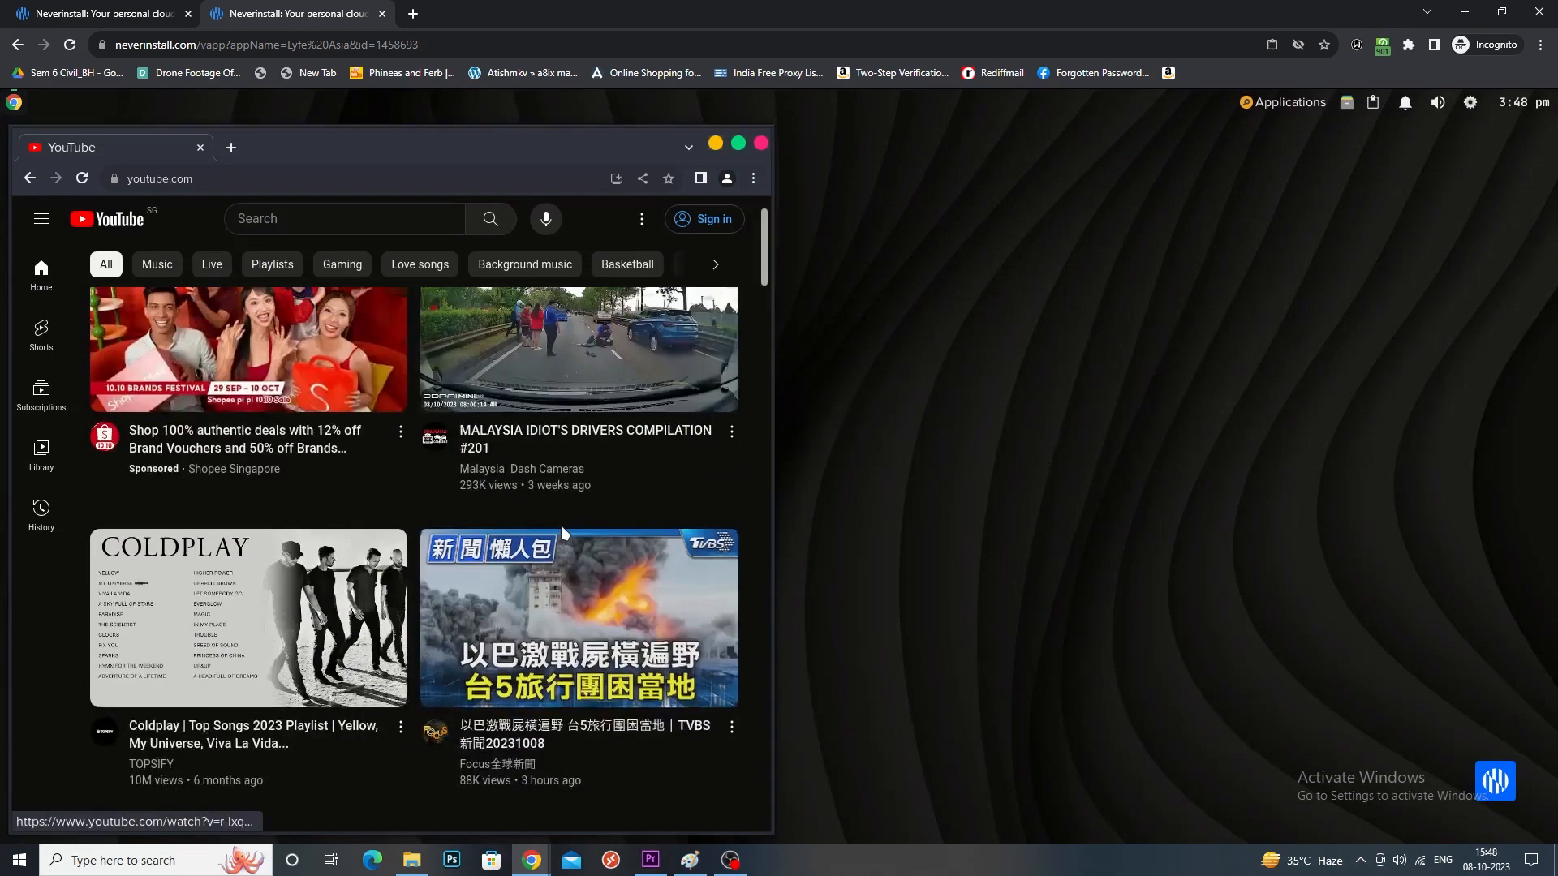
scroll(565, 533, "up", 1)
scroll(533, 556, "down", 3)
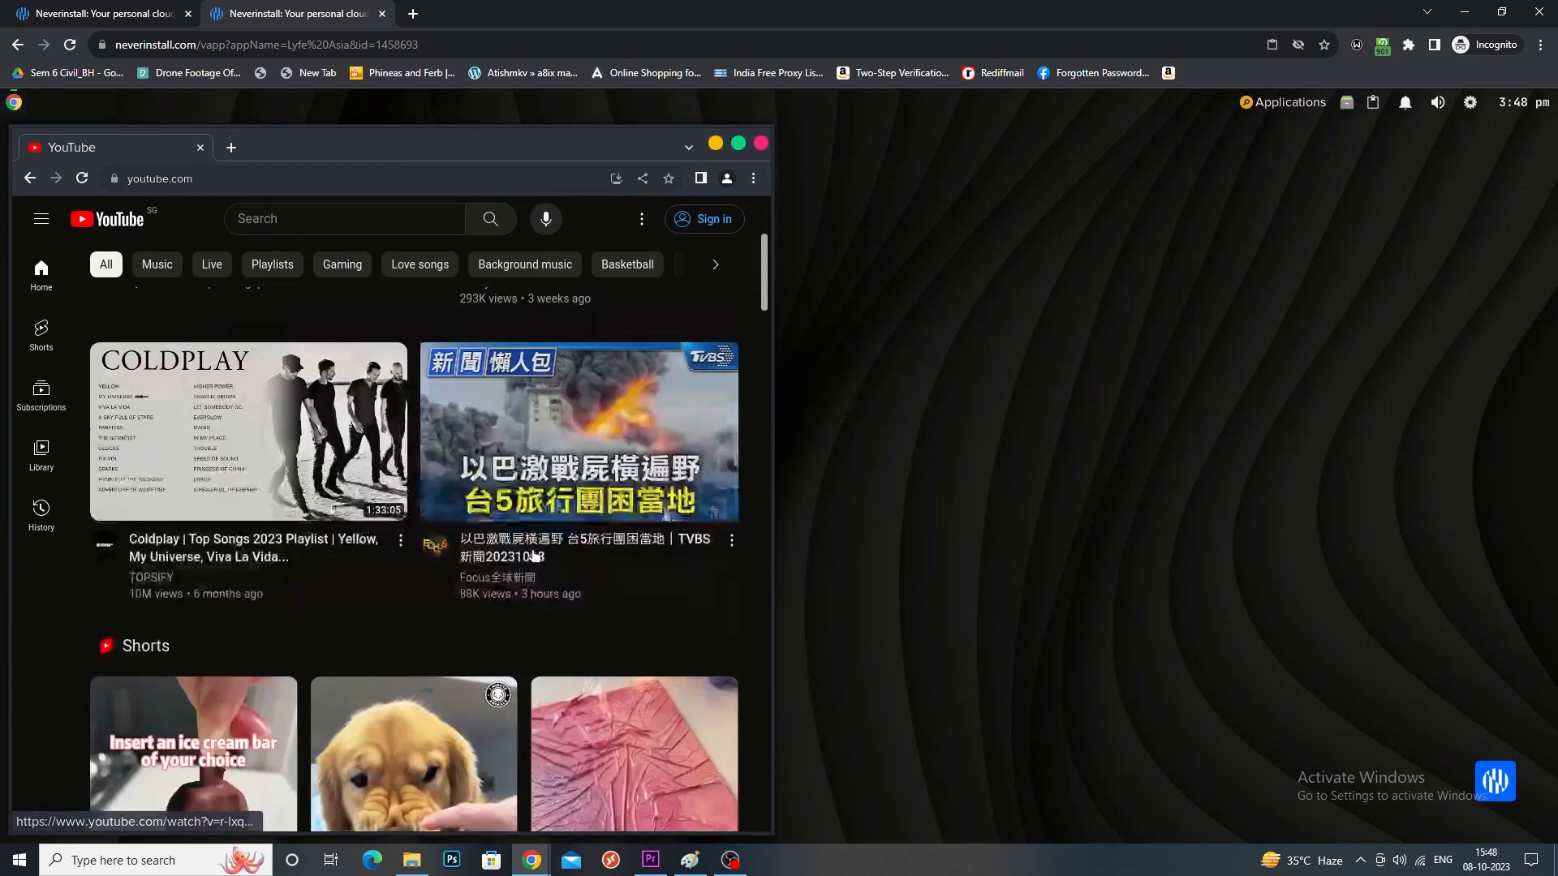
scroll(533, 556, "down", 8)
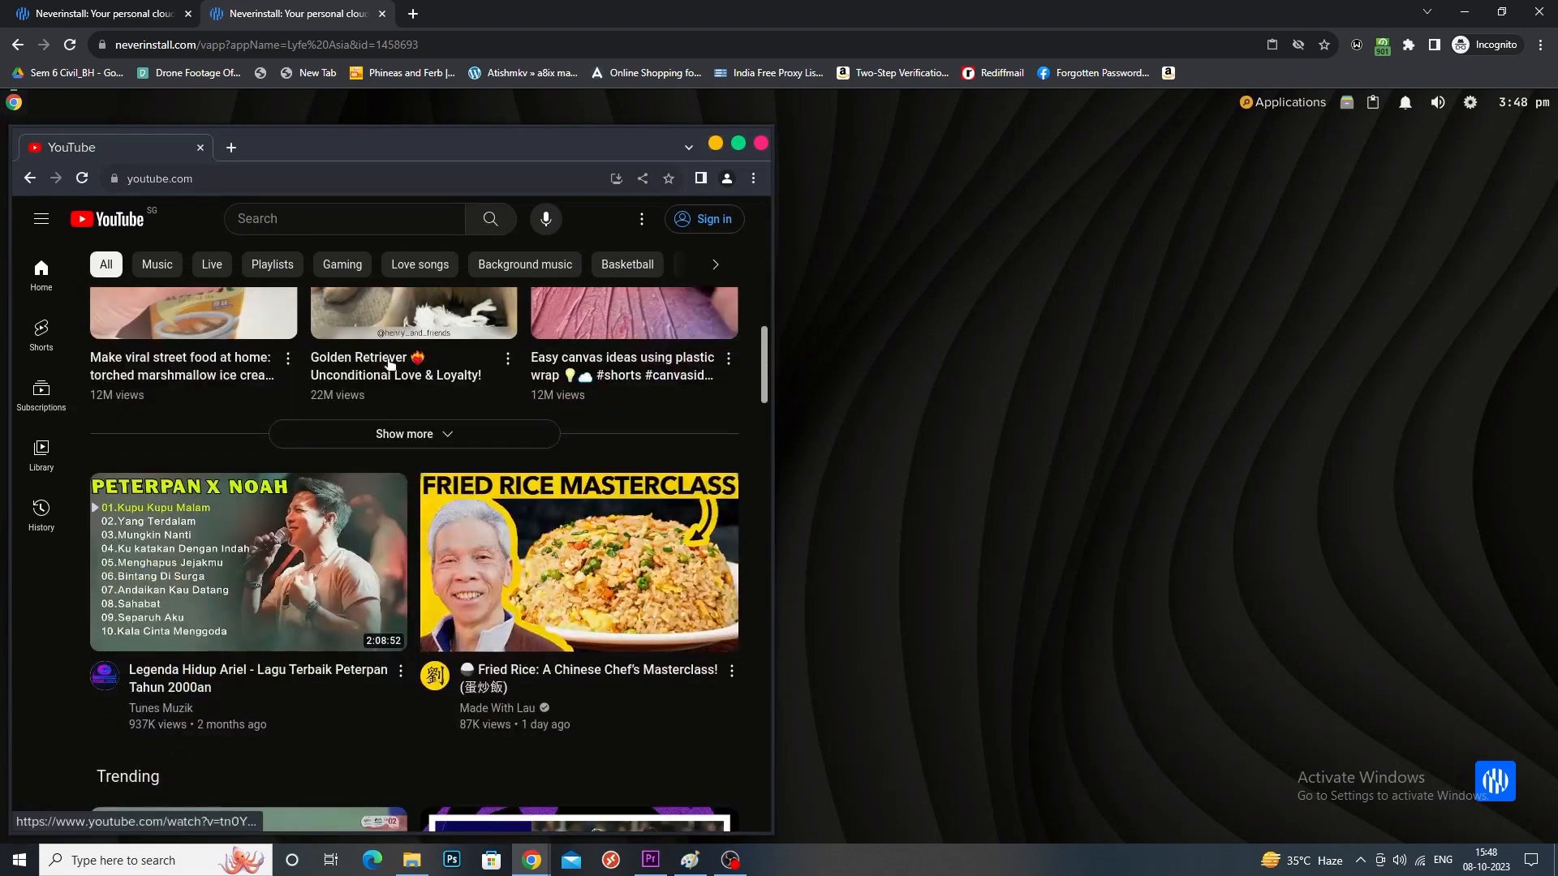
- Search YouTube for "takniki akash"
type("r")
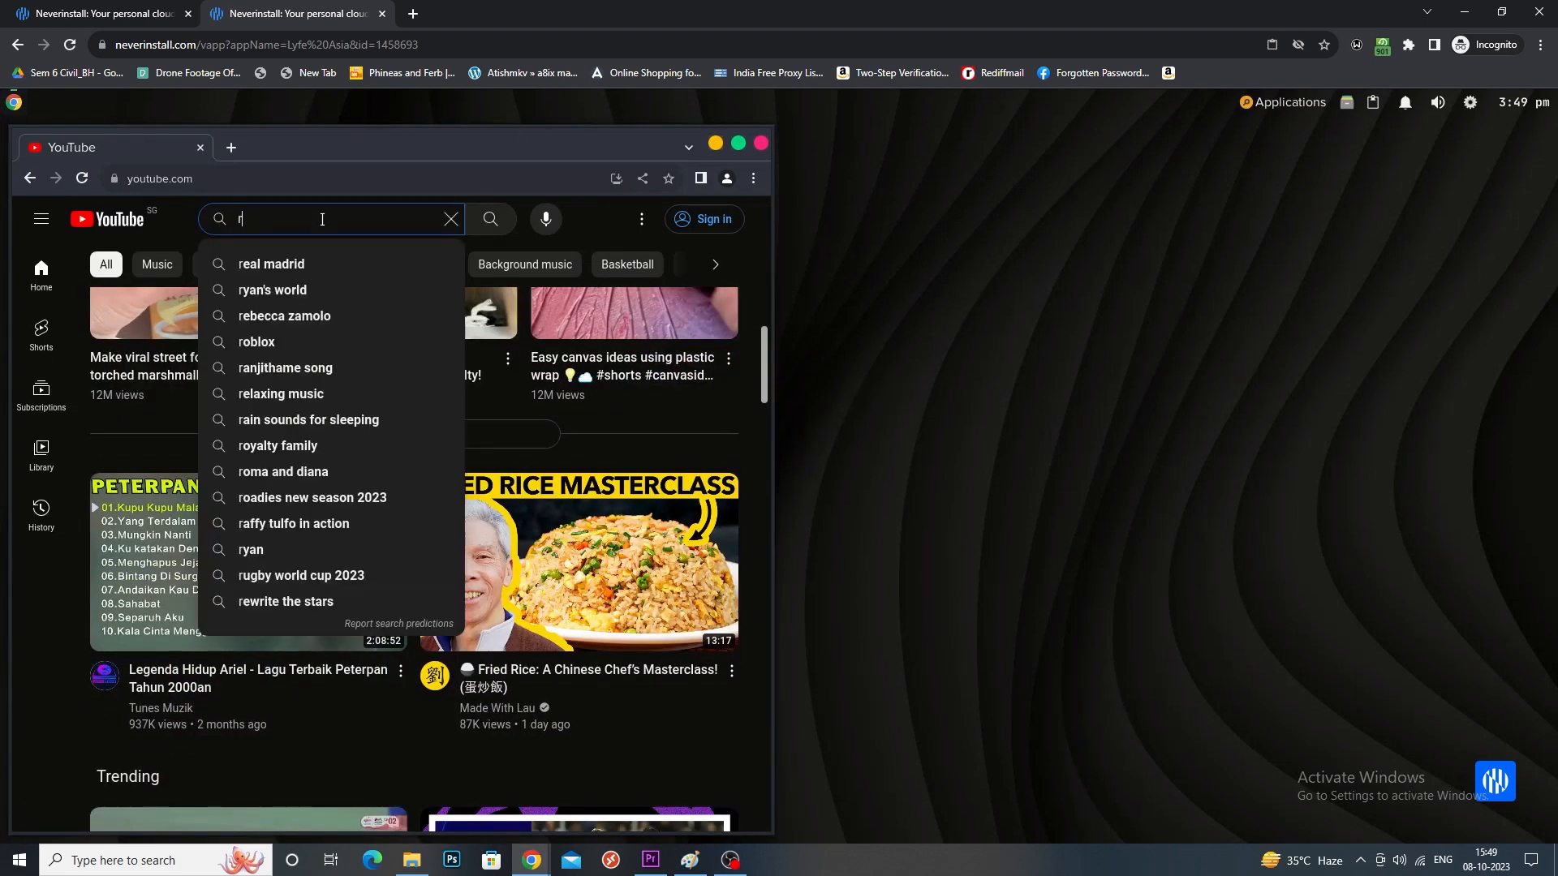
key("BackSpace")
type("tak")
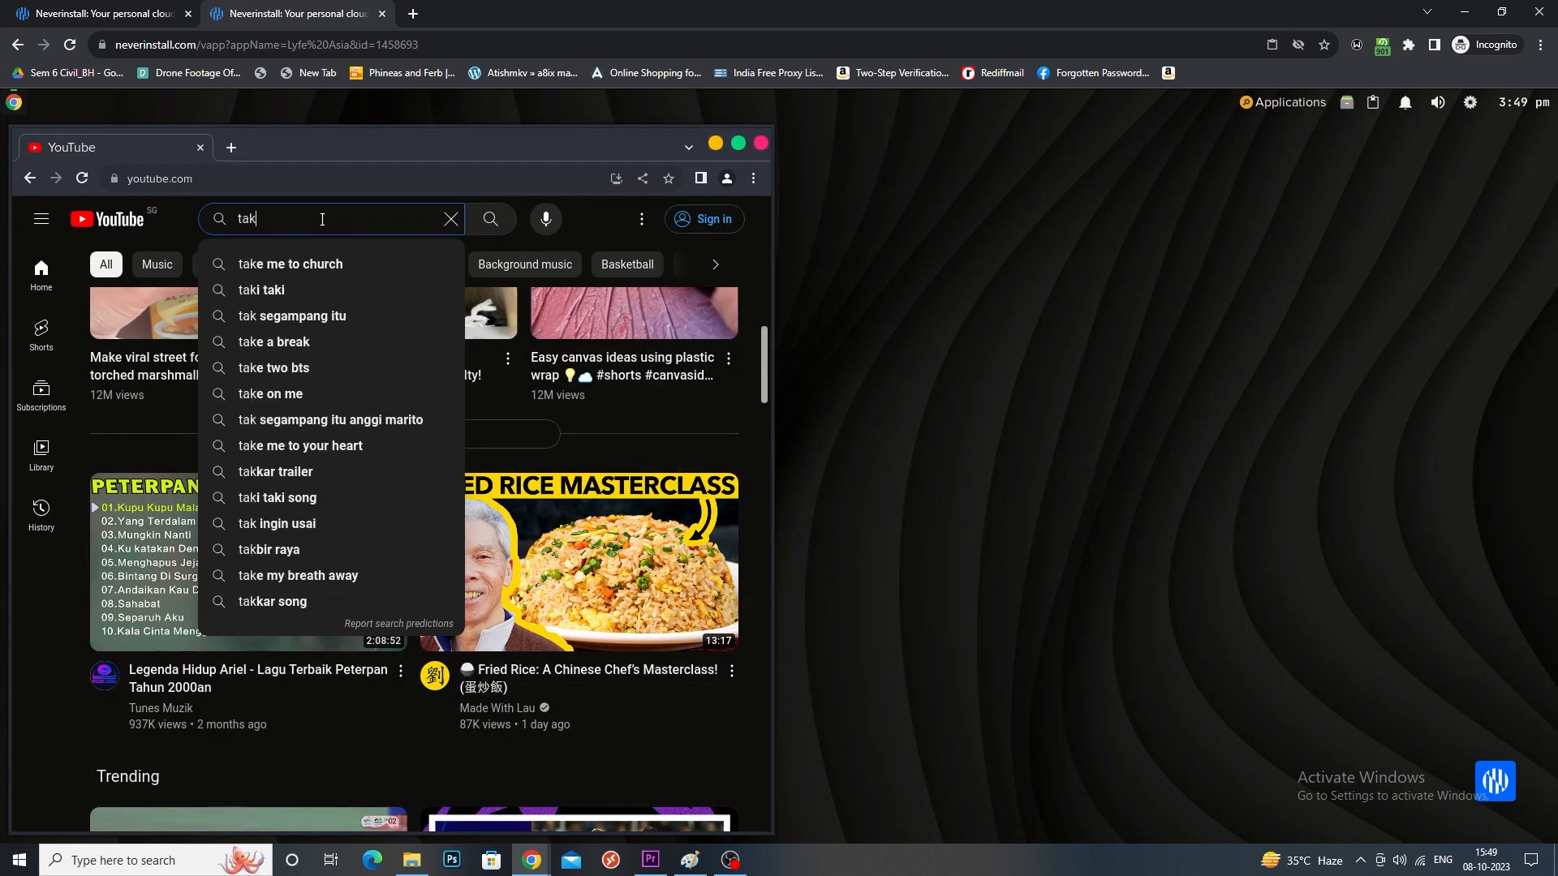
type("niki")
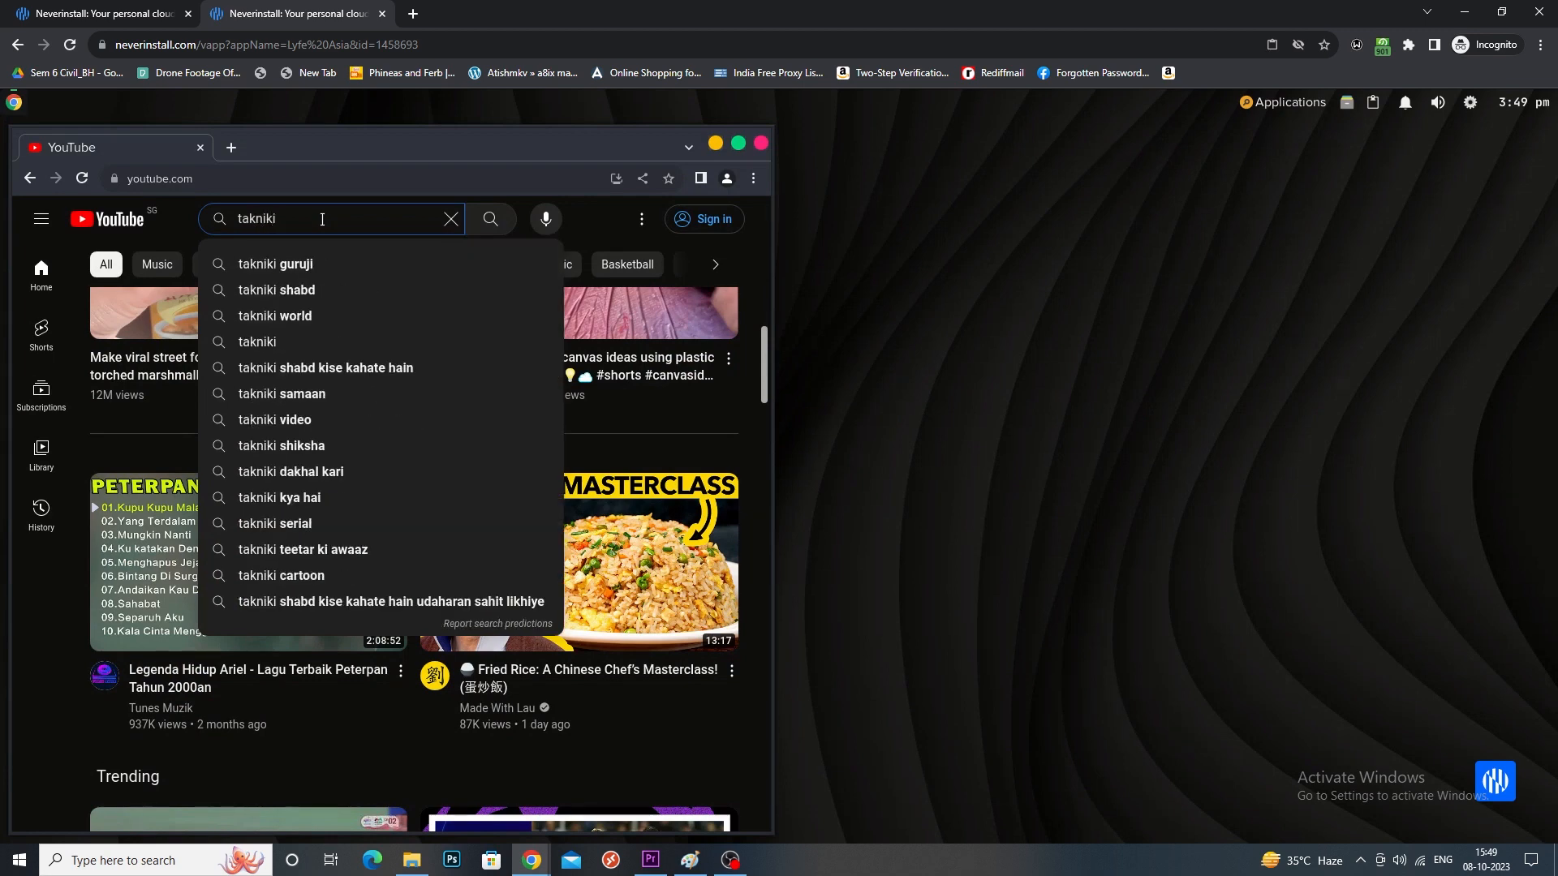
type(" akash")
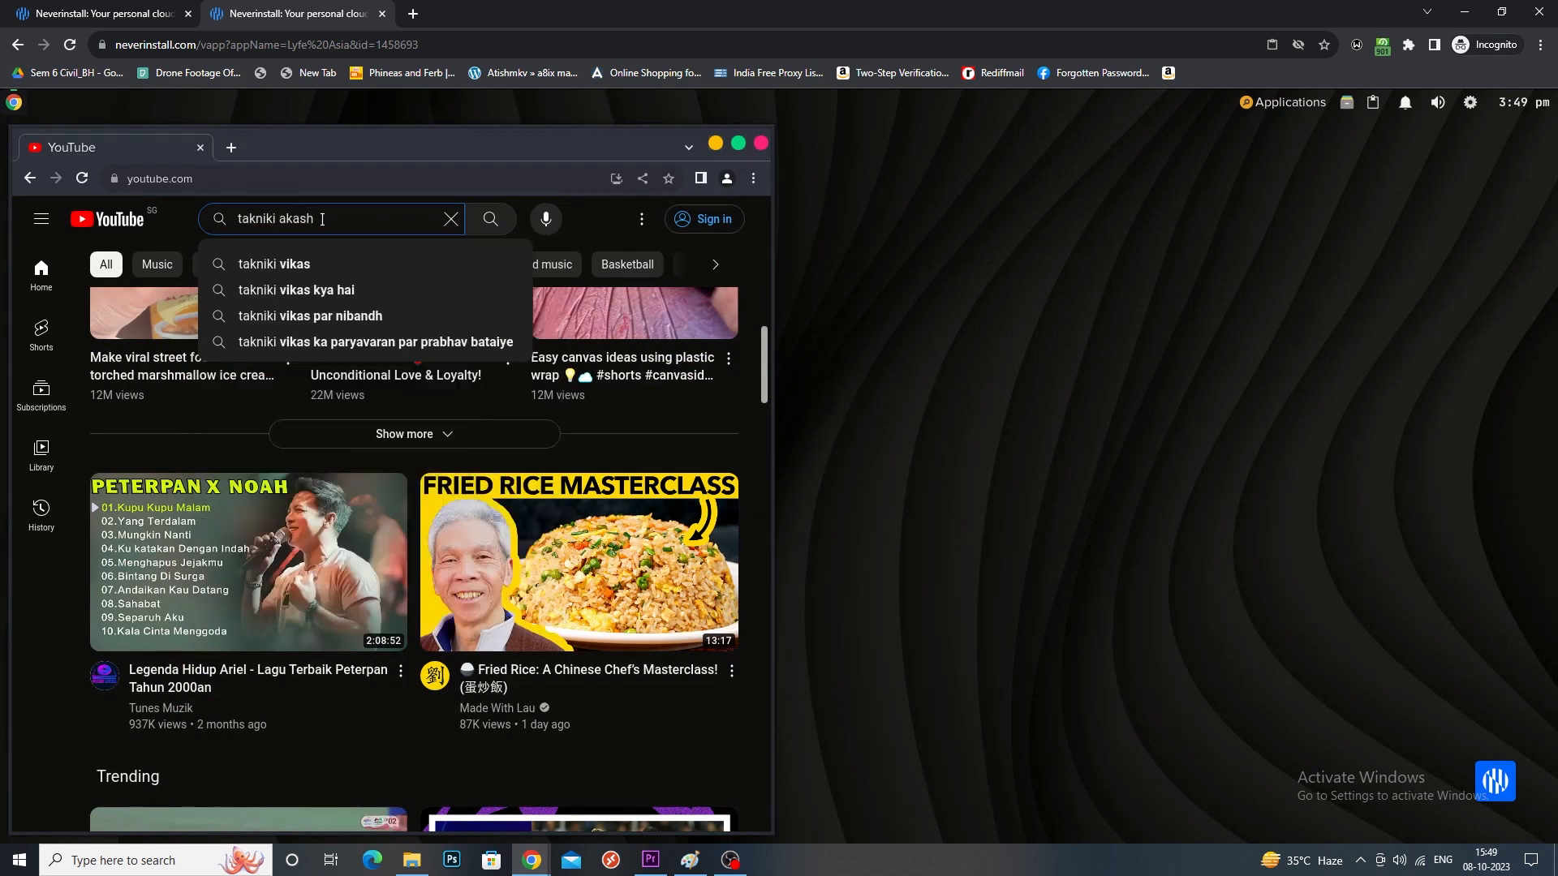
key("Return")
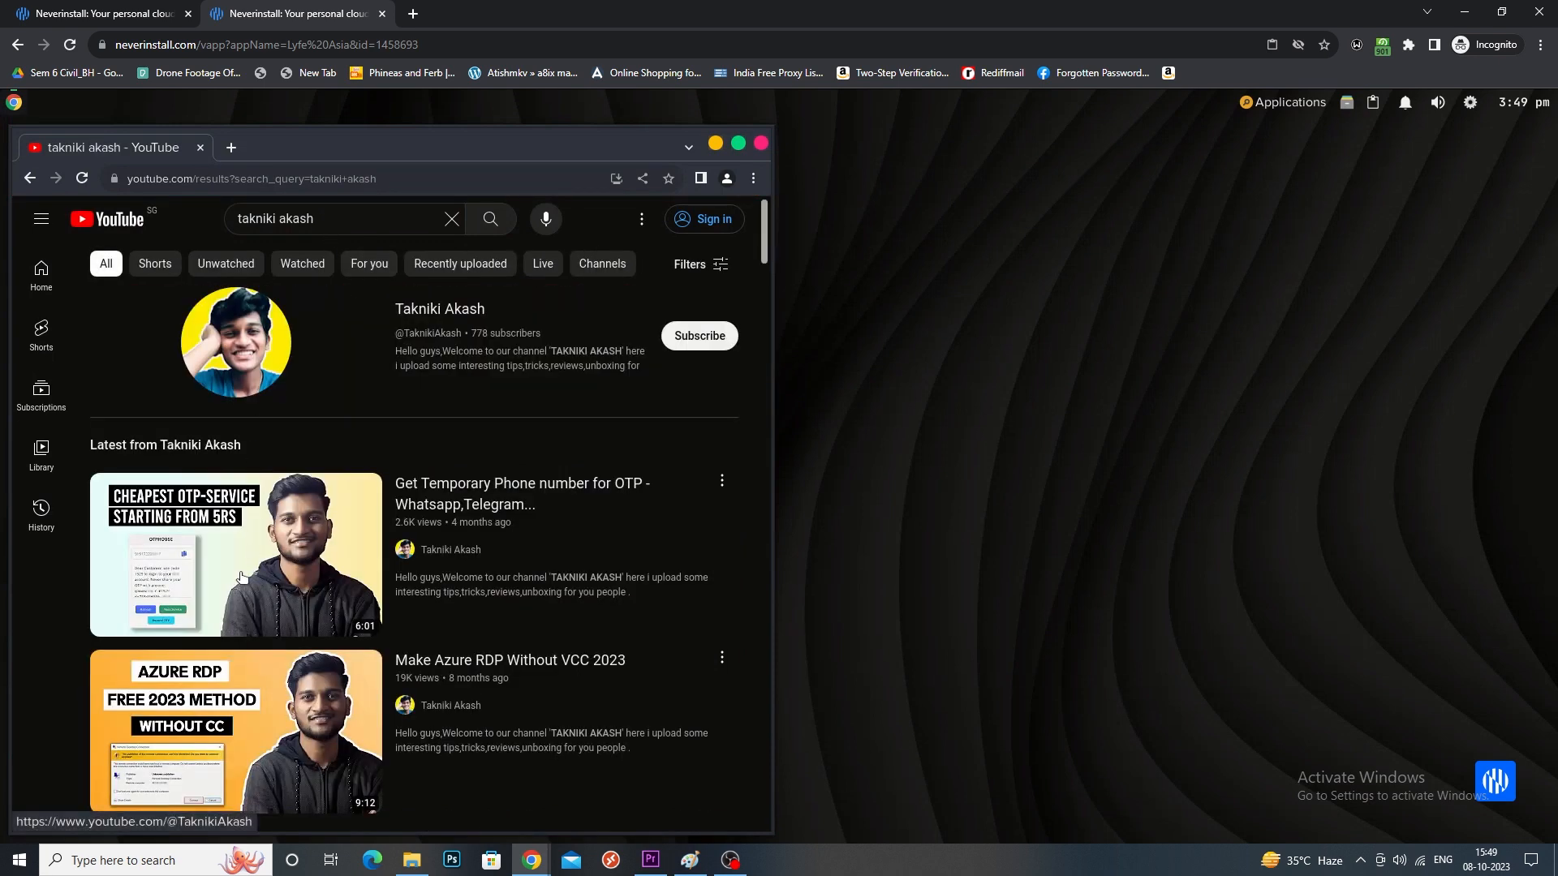
- Play the video "Get Temporary Phone number for OTP", skipping the ad and declining the YouTube Premium offer
left_click(230, 577)
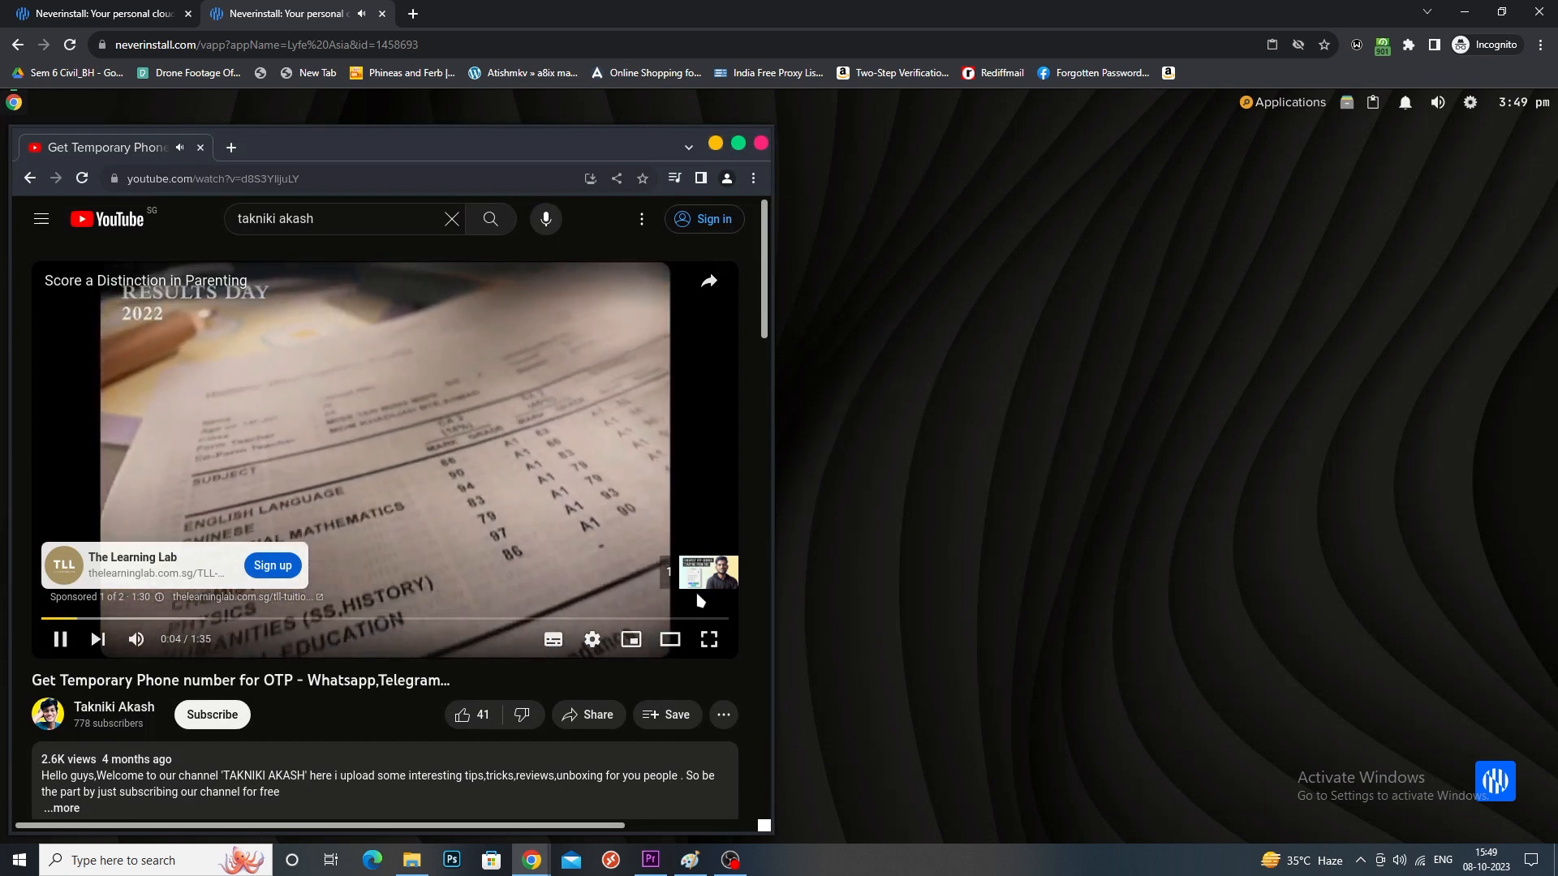
left_click(691, 575)
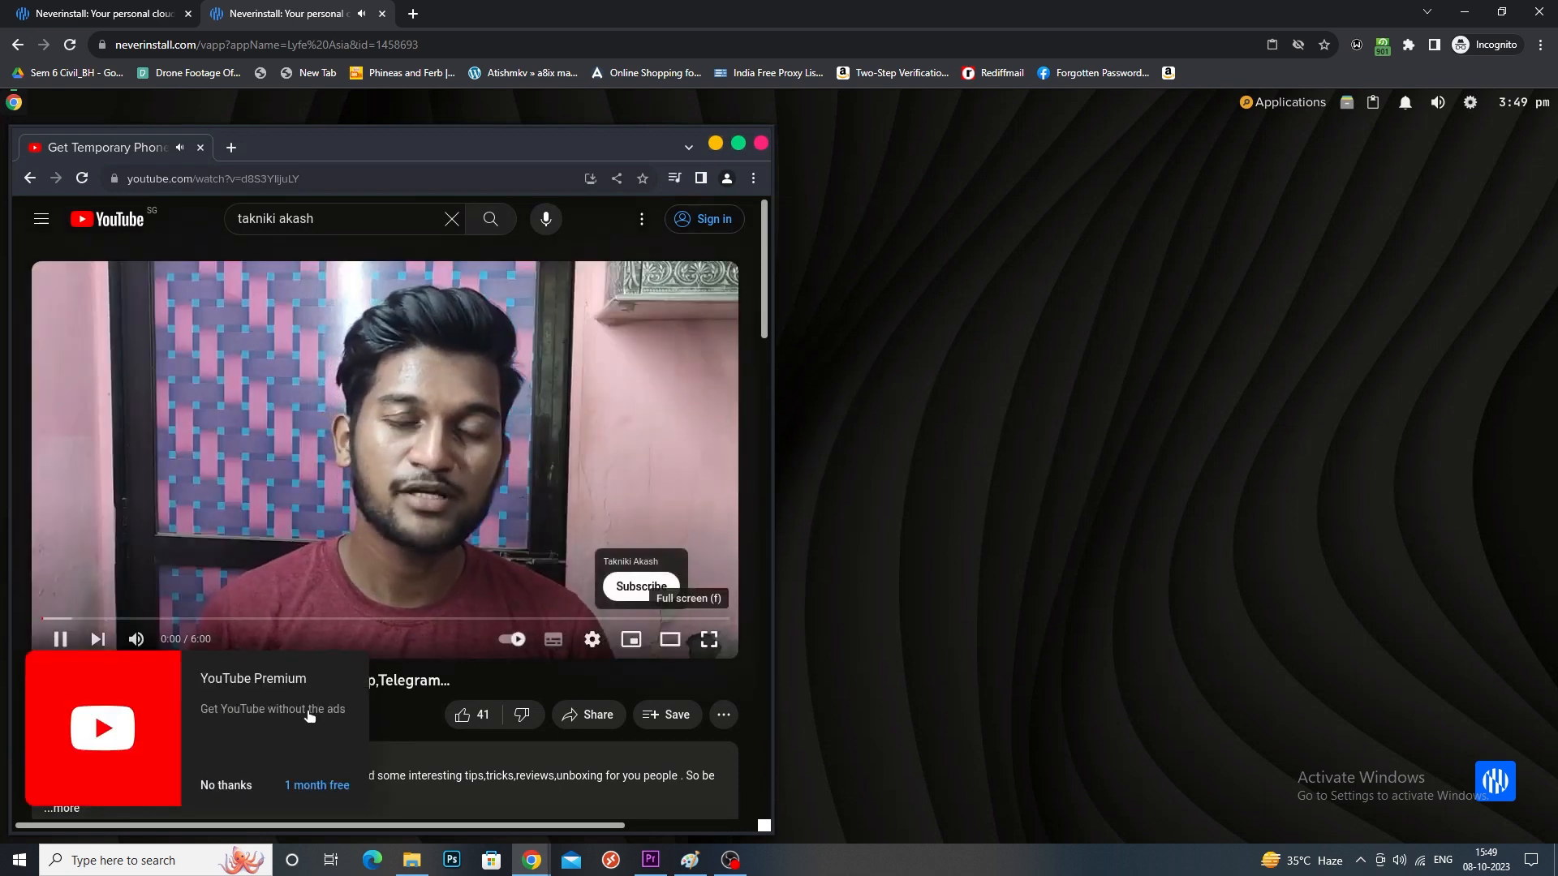
left_click(226, 786)
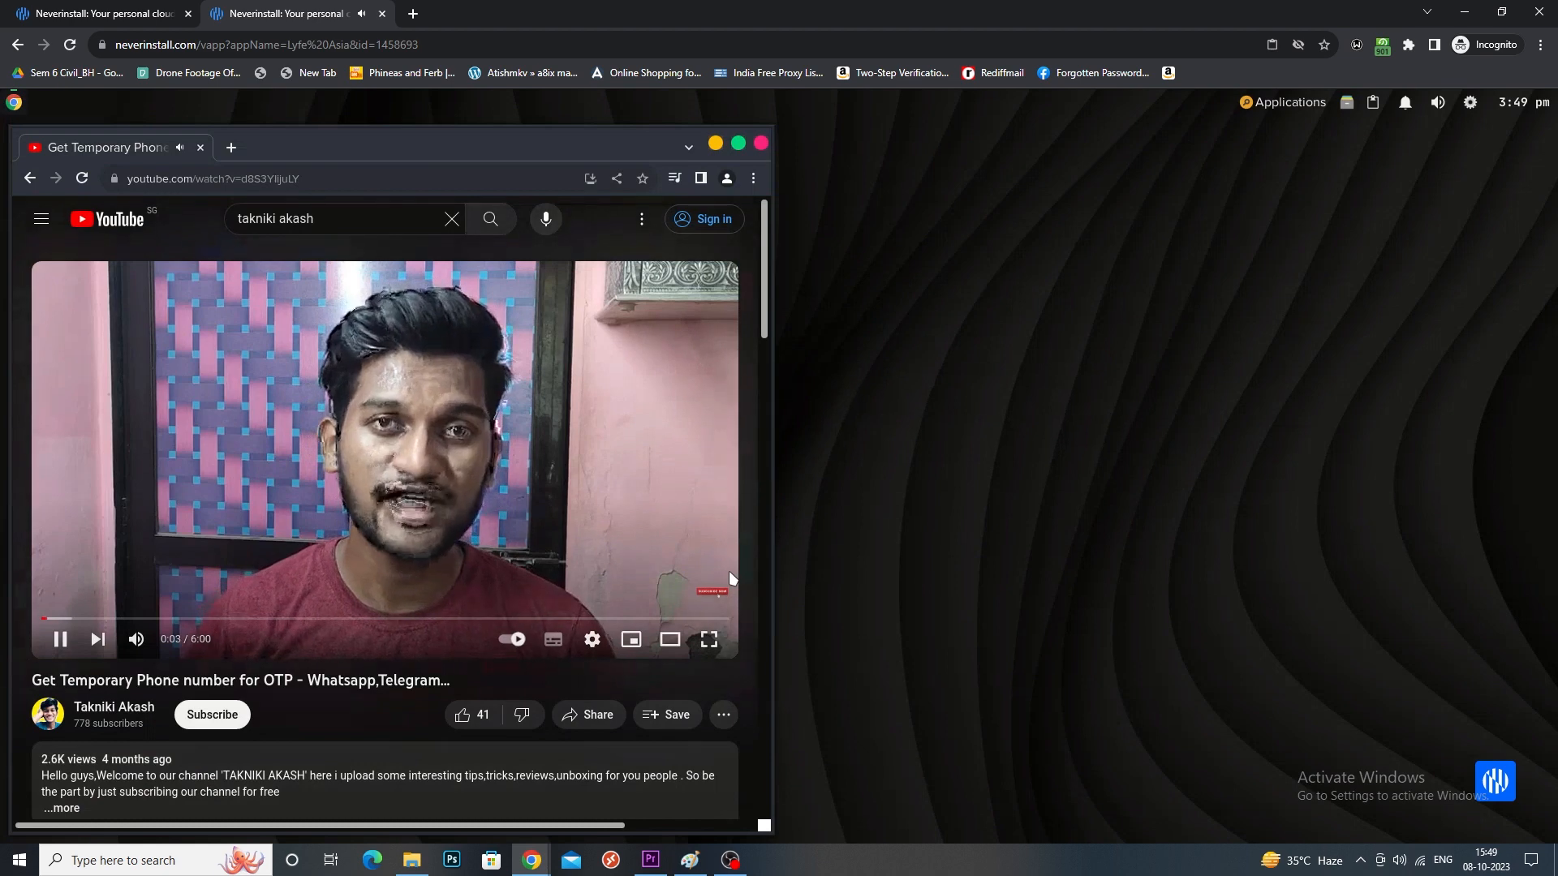
- Set the playback quality of the video to 1080p
left_click(593, 639)
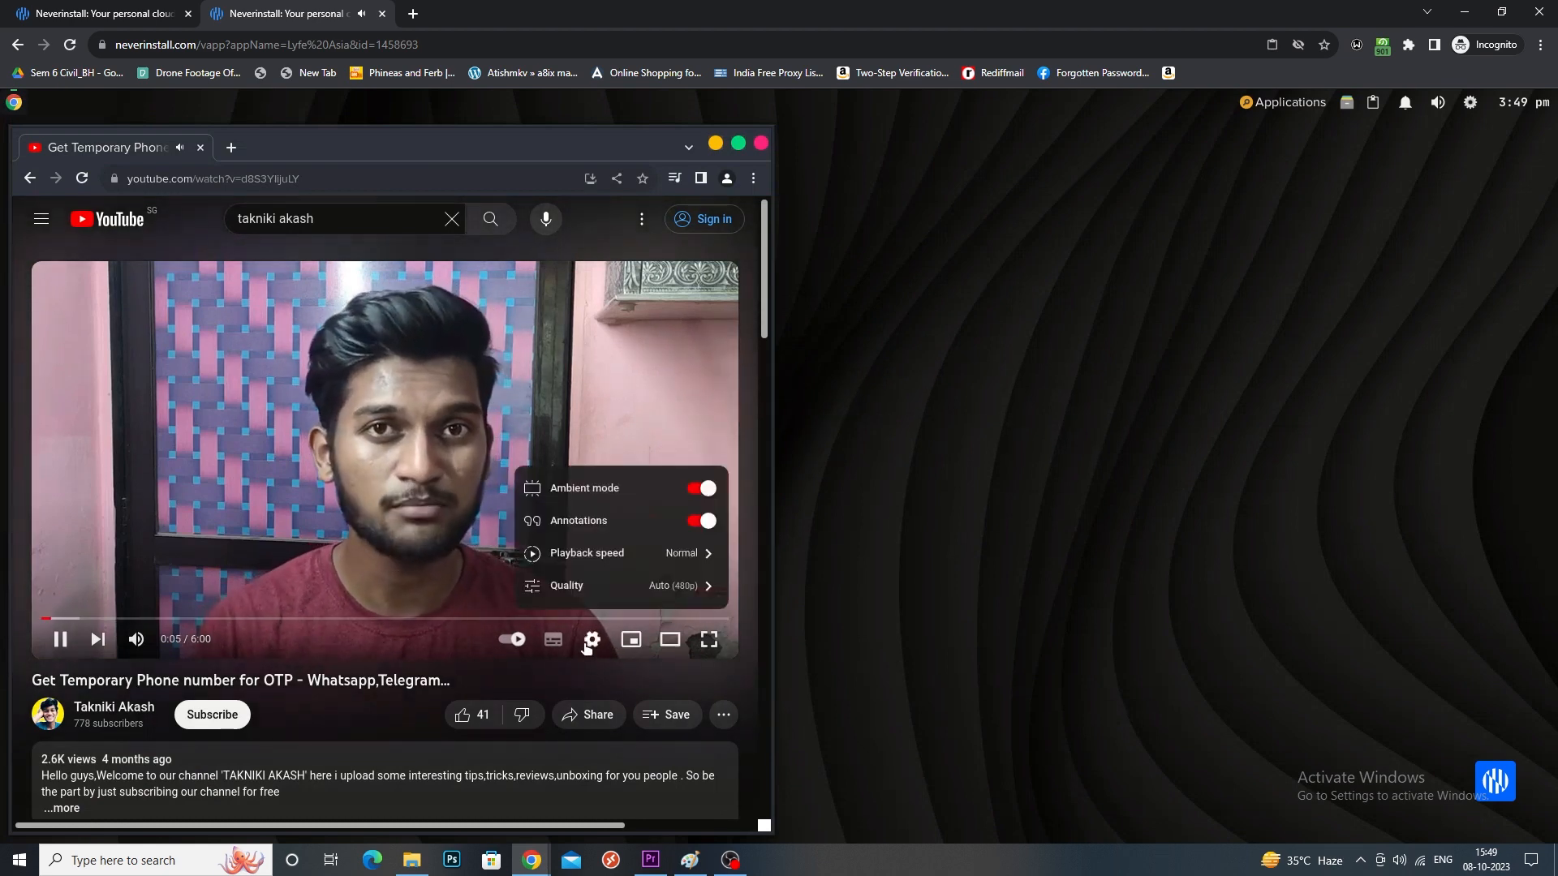
left_click(649, 588)
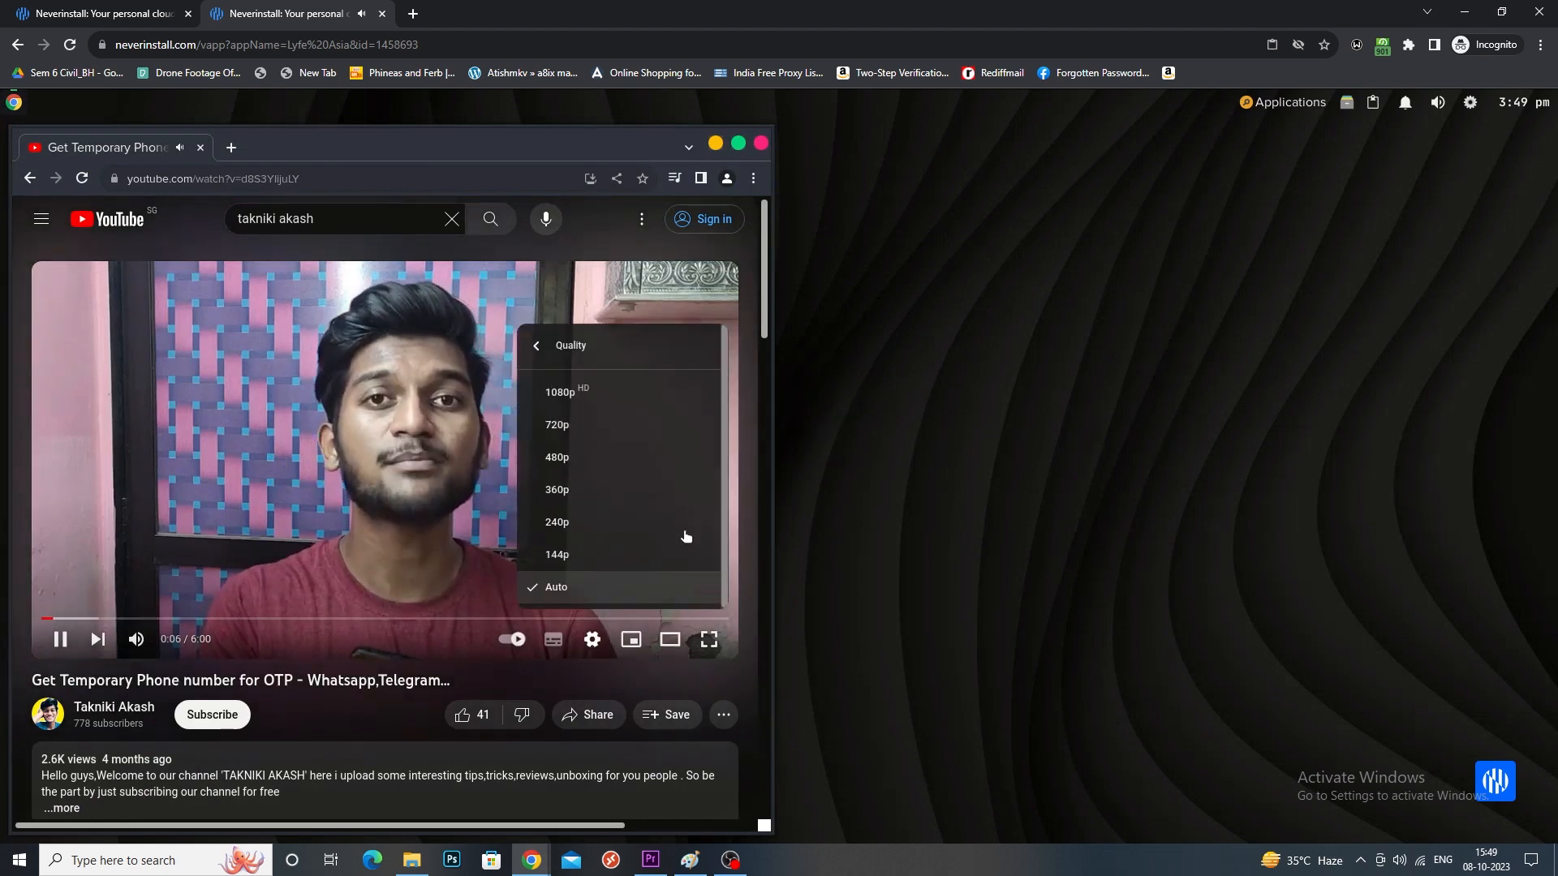
left_click(639, 392)
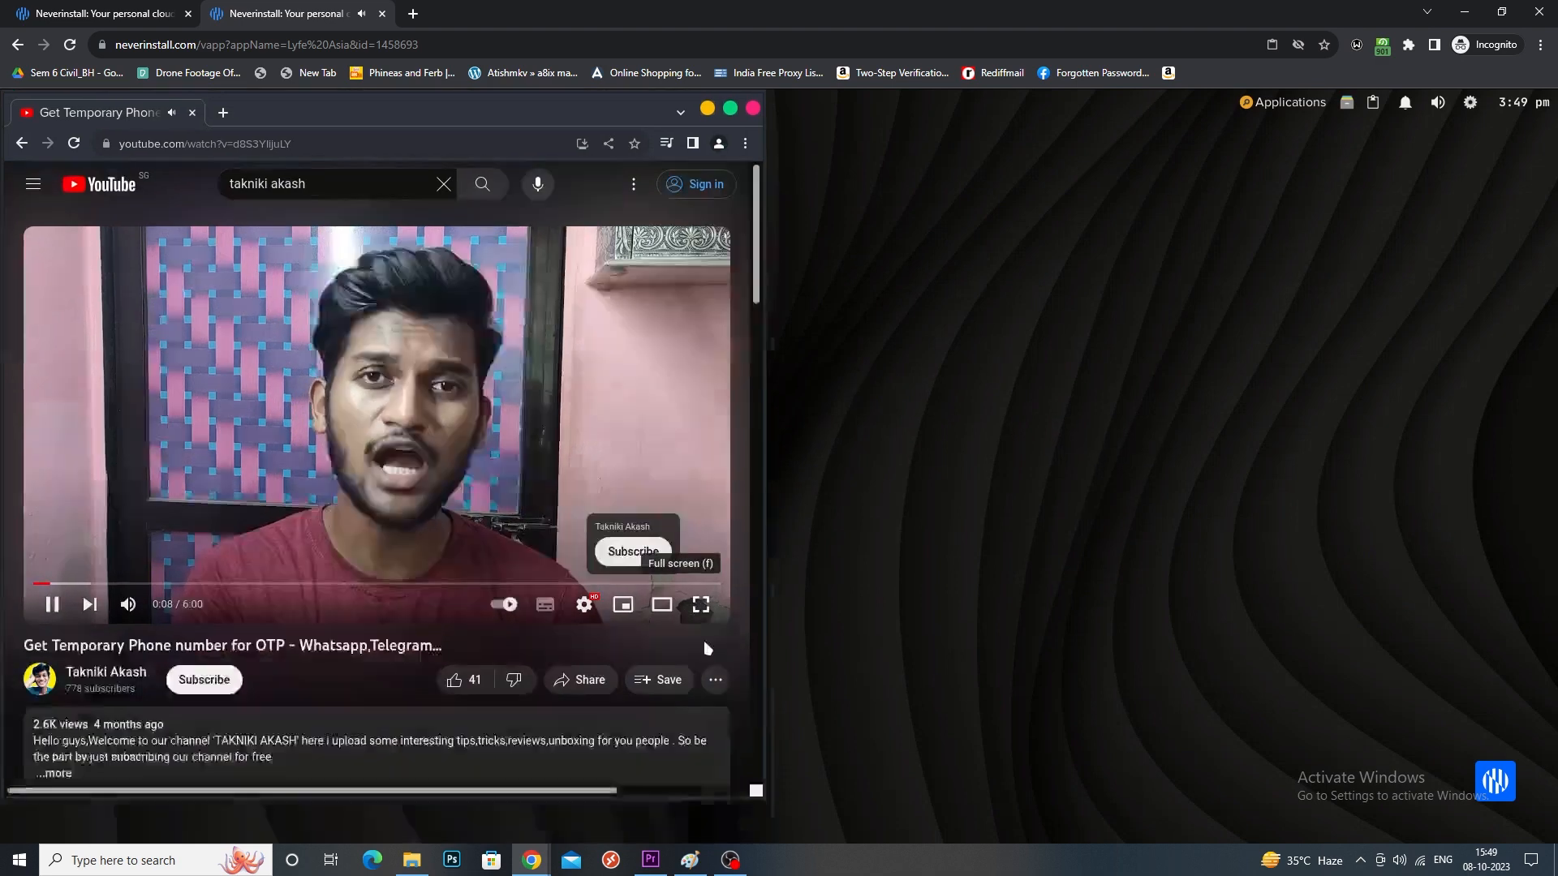
- View the video in full screen, exit full screen, and return to the YouTube home page to browse its feed
left_click(707, 639)
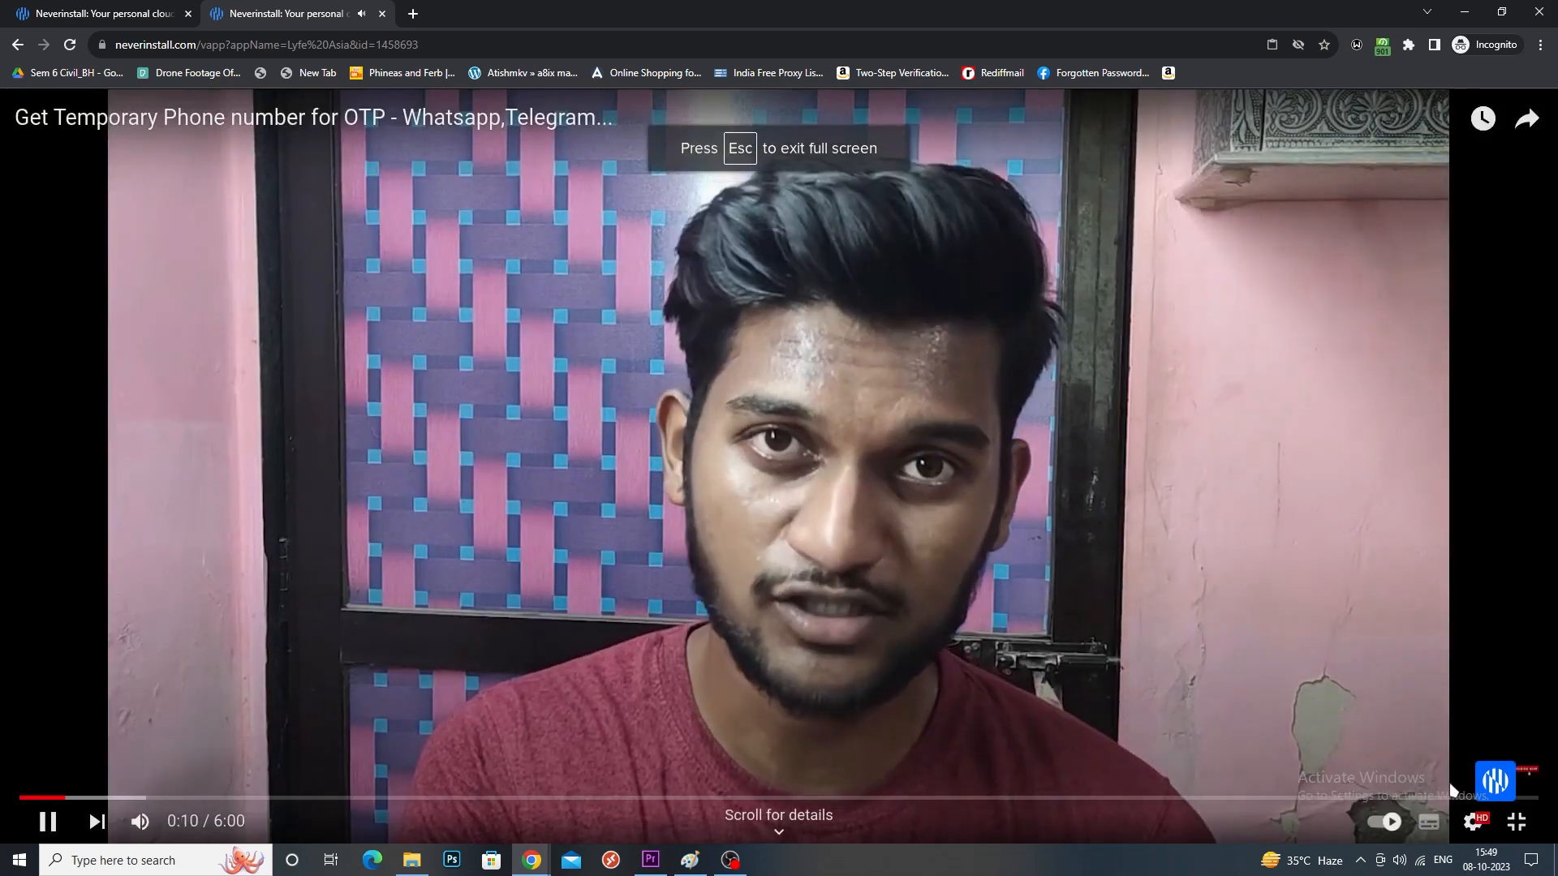
left_click(1517, 824)
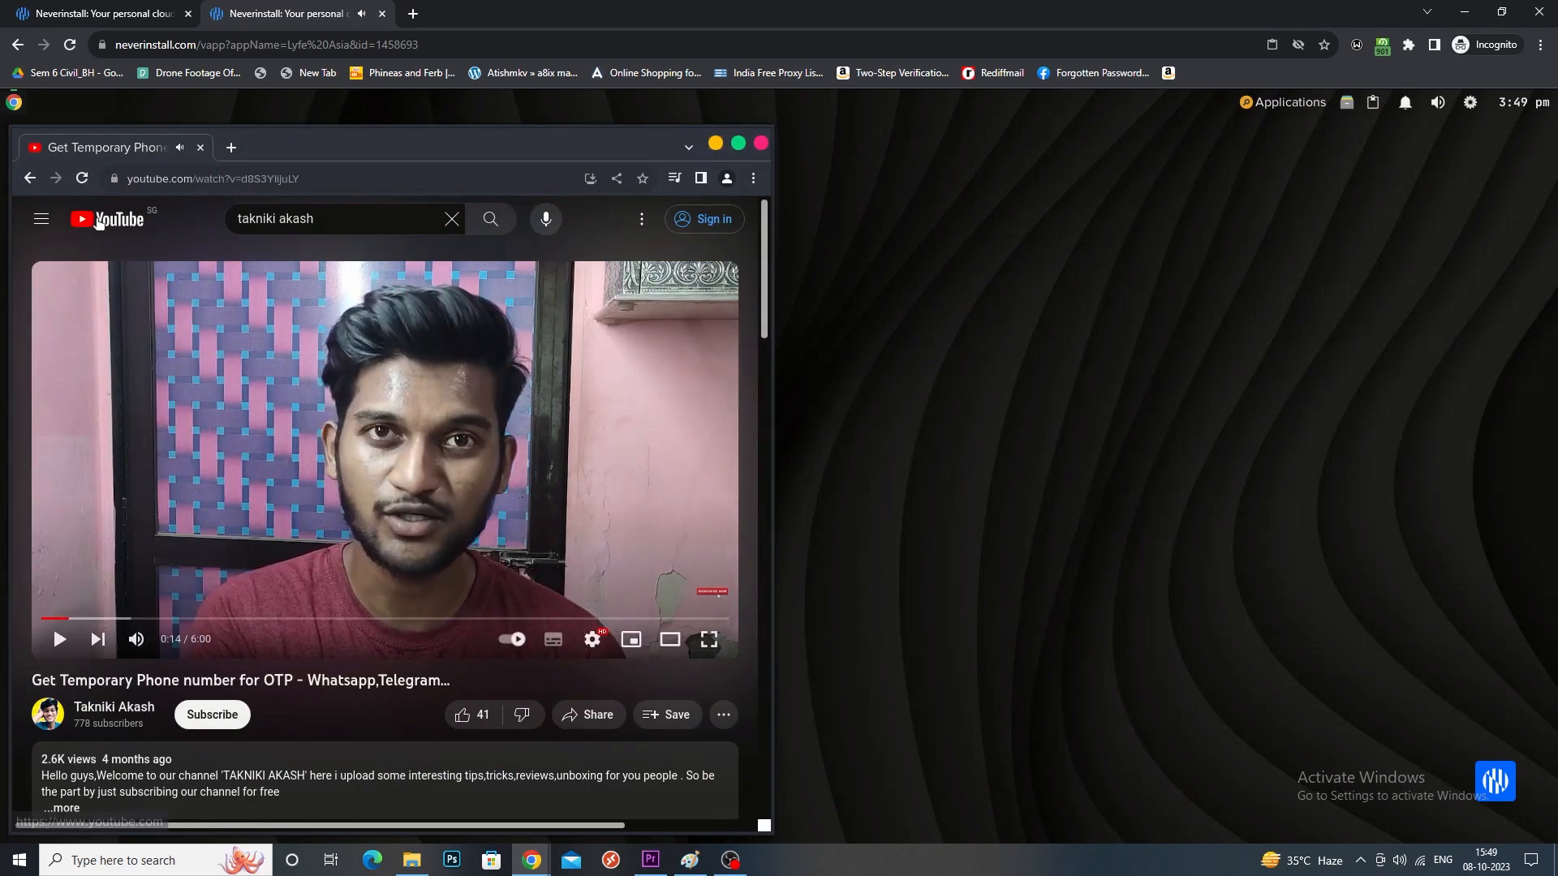
left_click(147, 230)
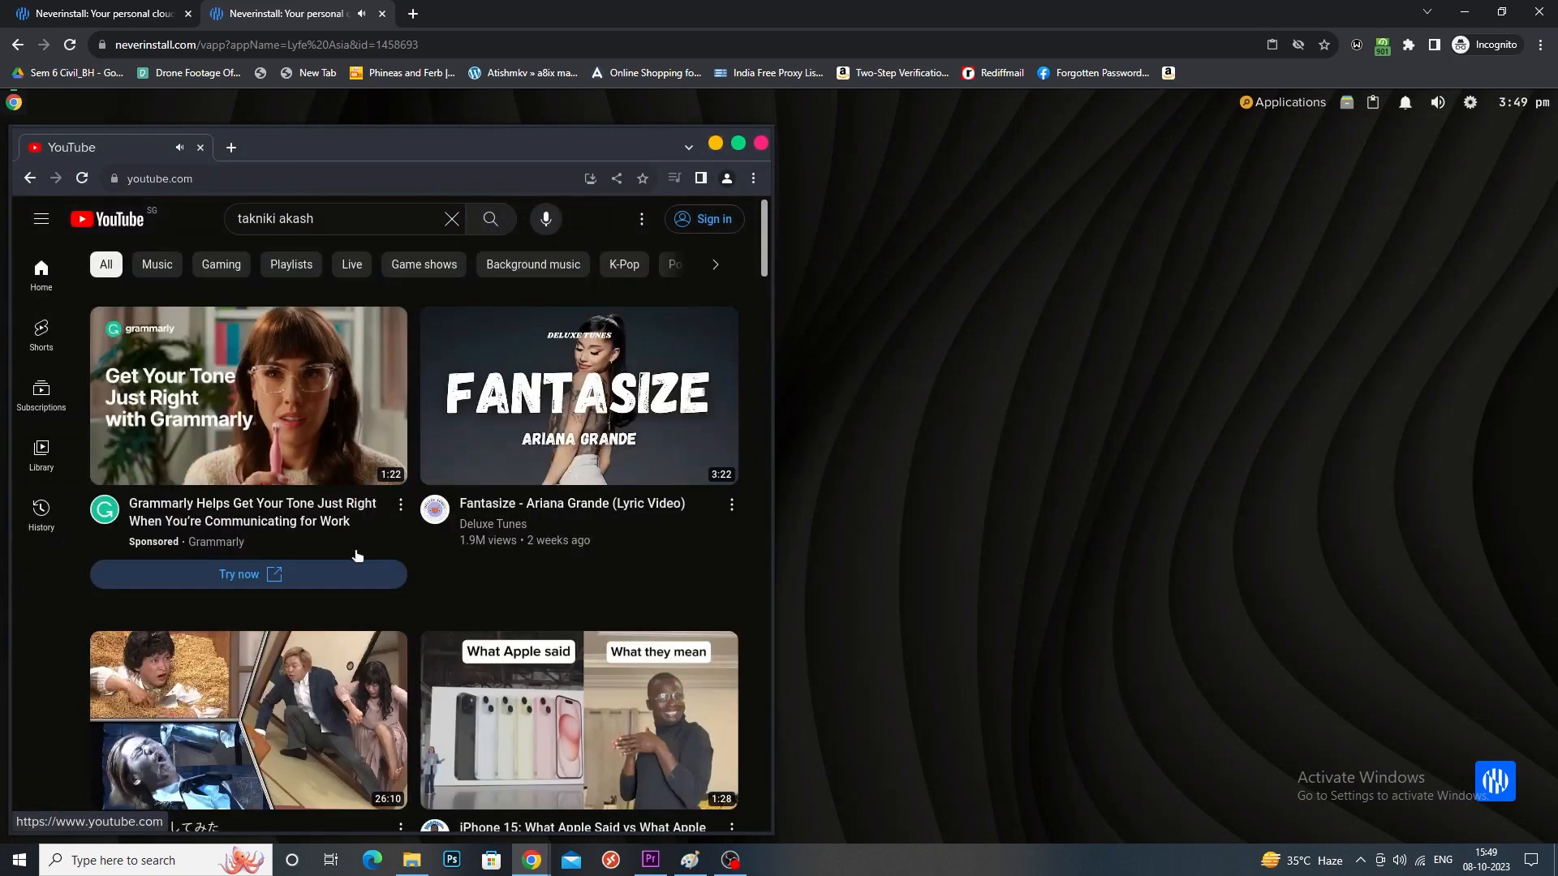
scroll(358, 557, "down", 7)
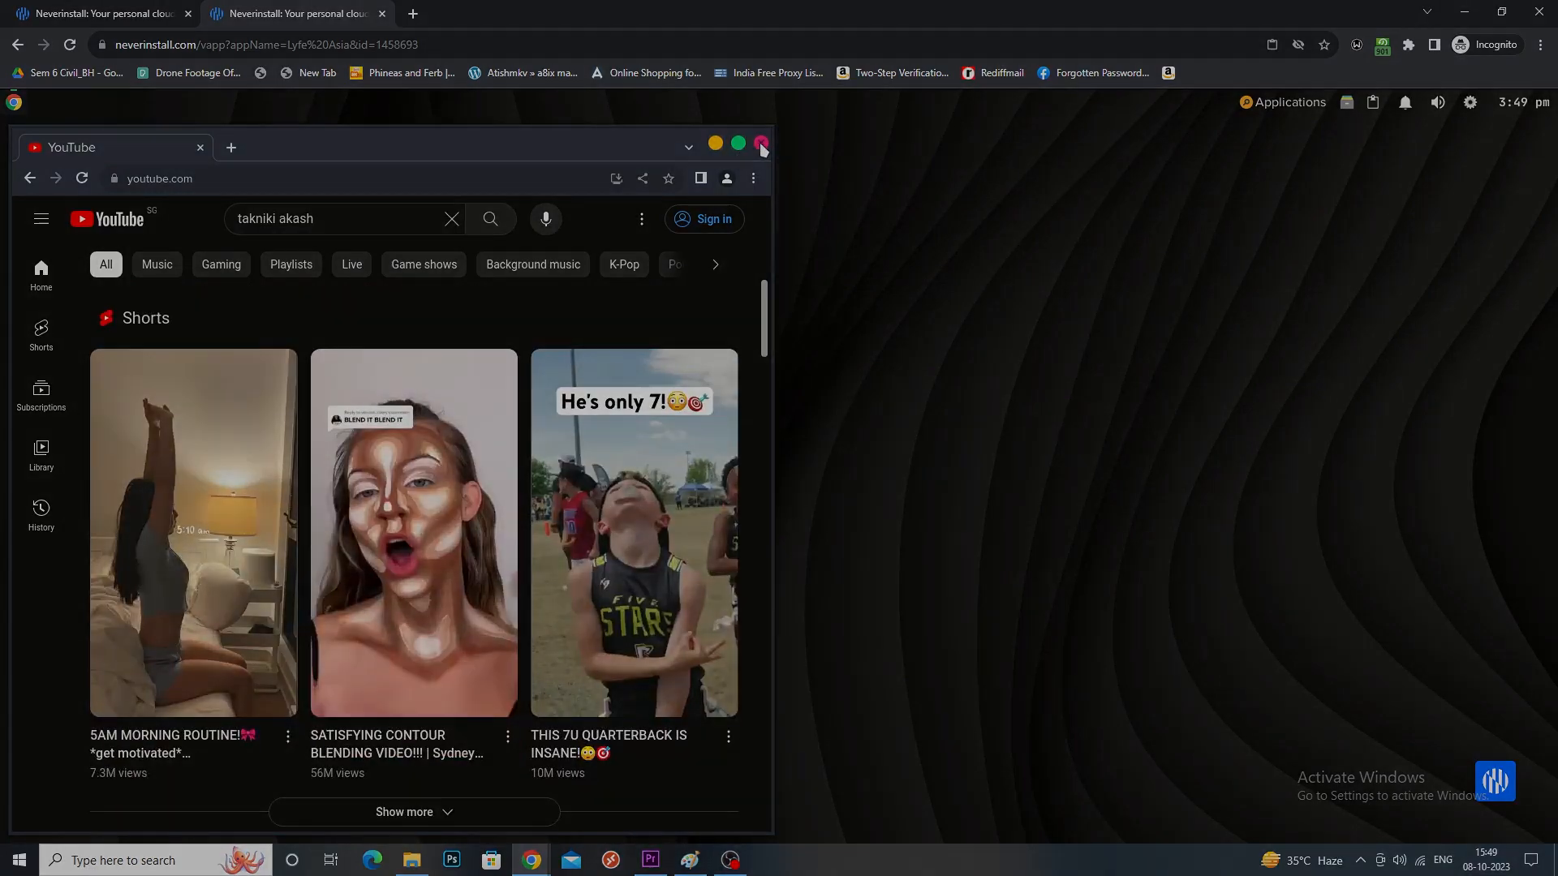